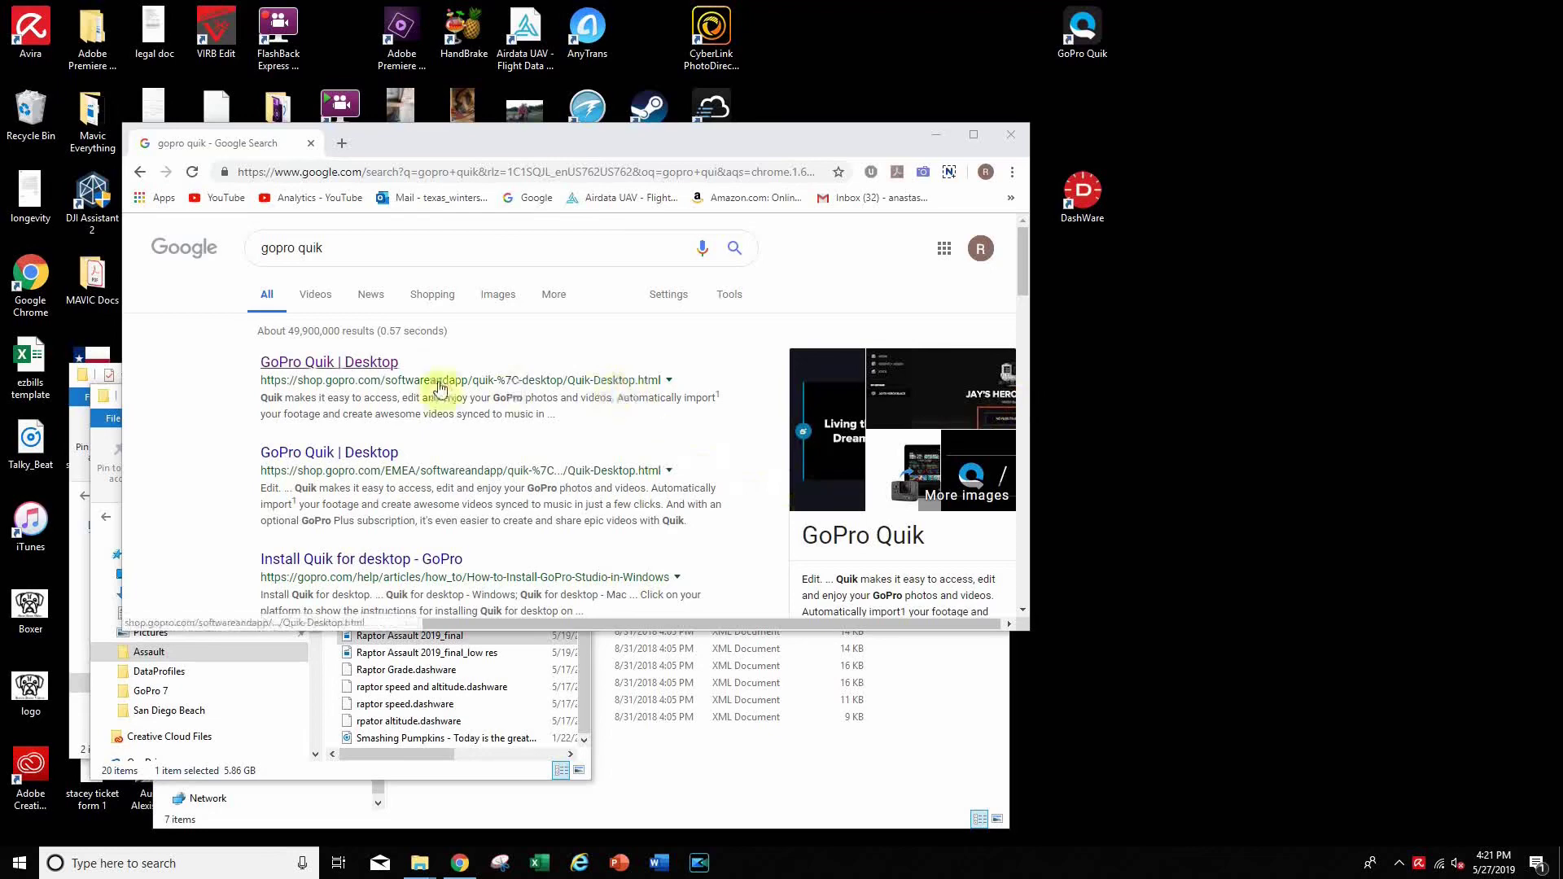
Open the 'GoPro Quik | Desktop' search result, then close Chrome.
click(333, 364)
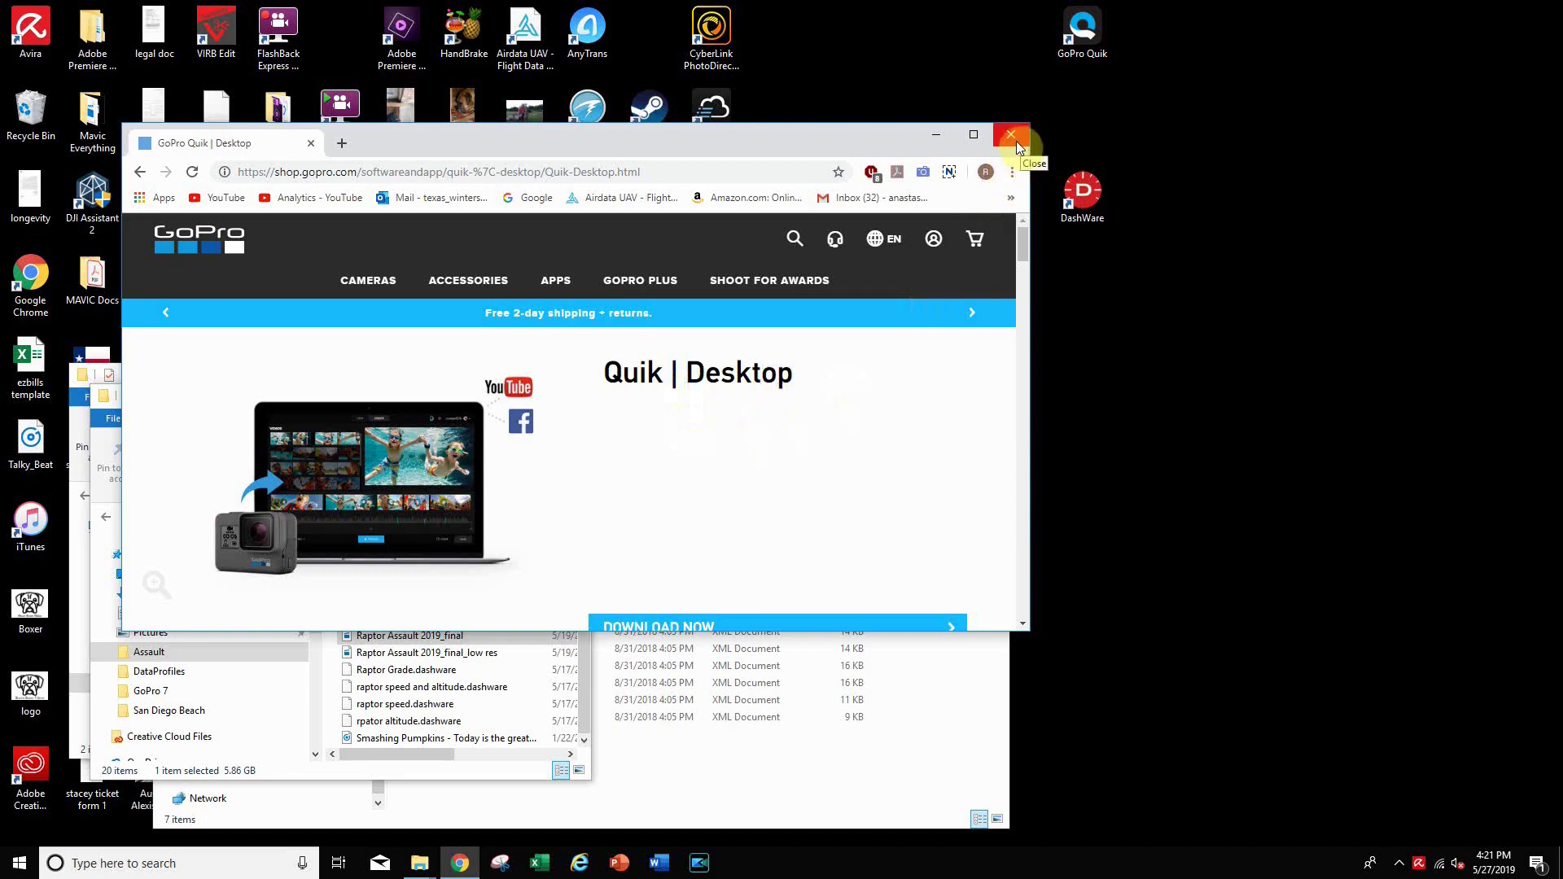
click(1011, 135)
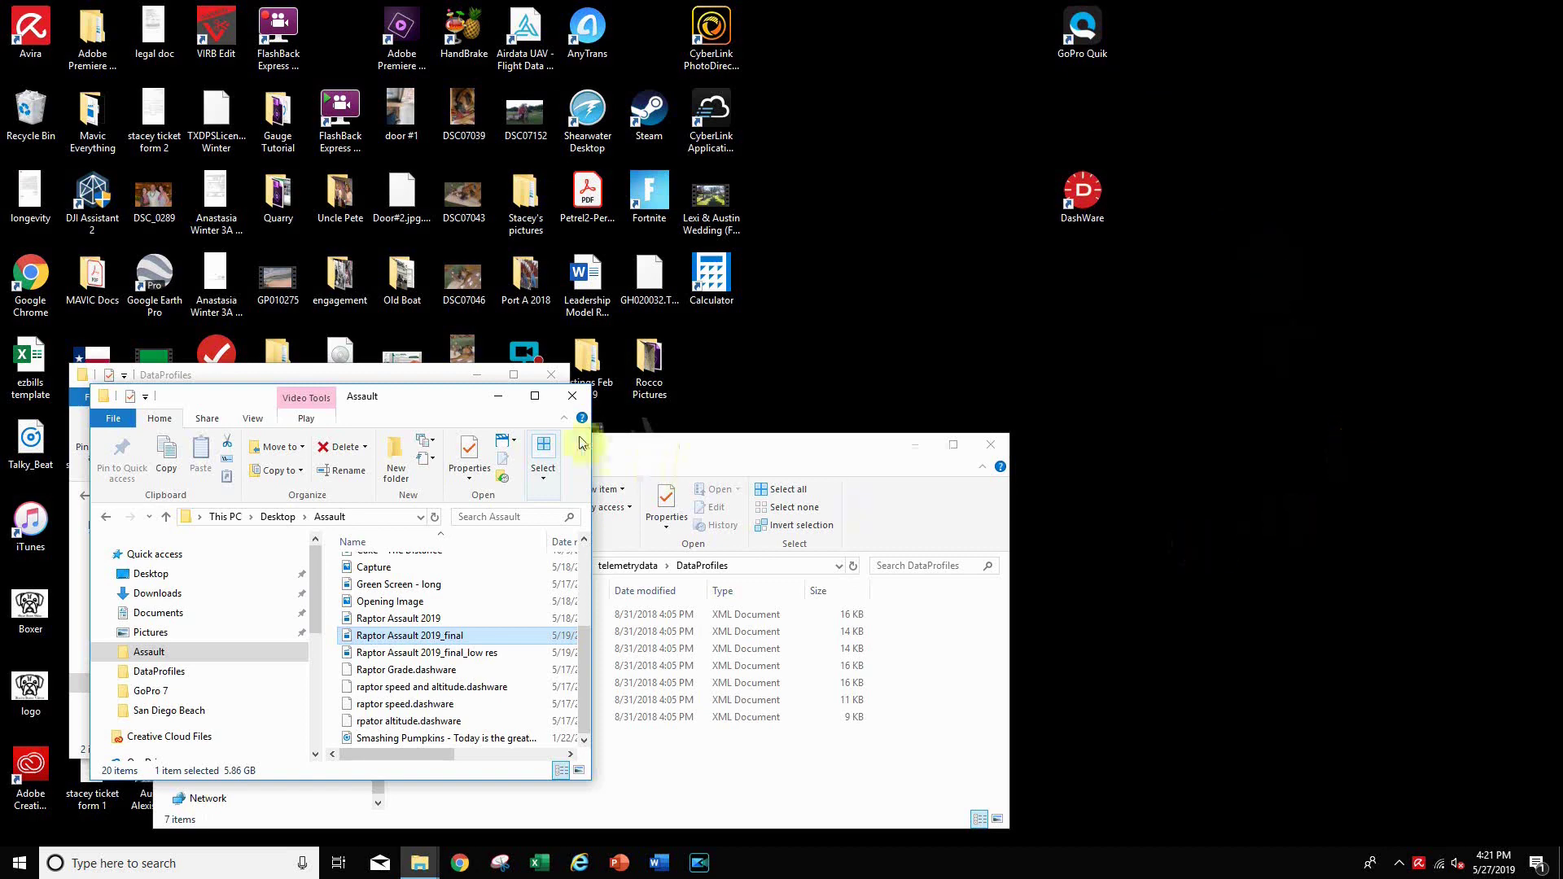
Close the Assault window and place the two DataProfiles windows side by side, widening DashWare's to show full details.
click(573, 396)
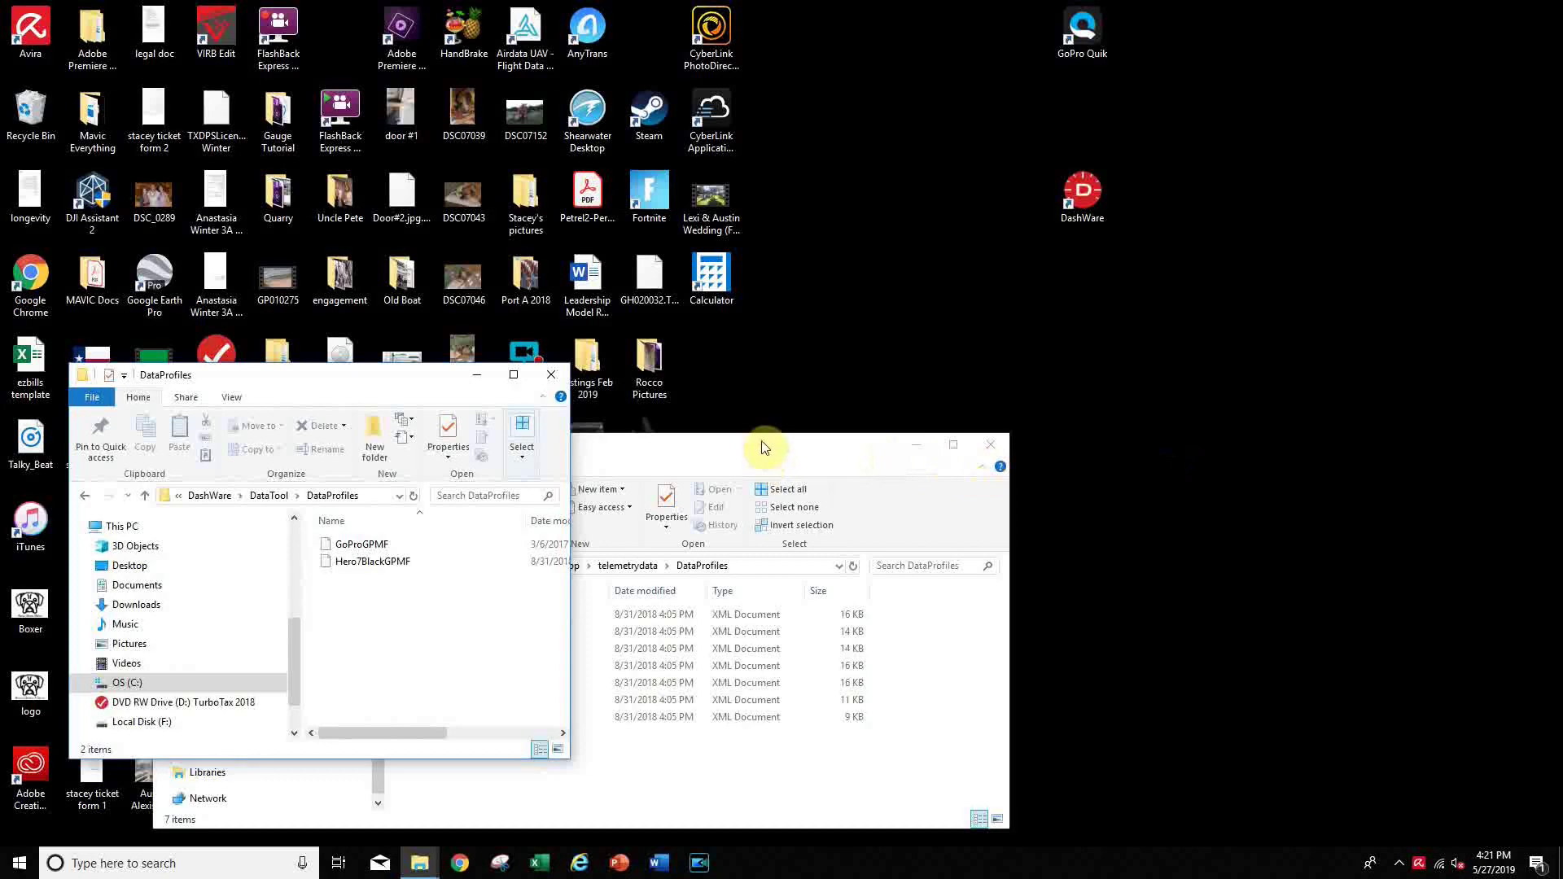
drag(765, 452, 1219, 386)
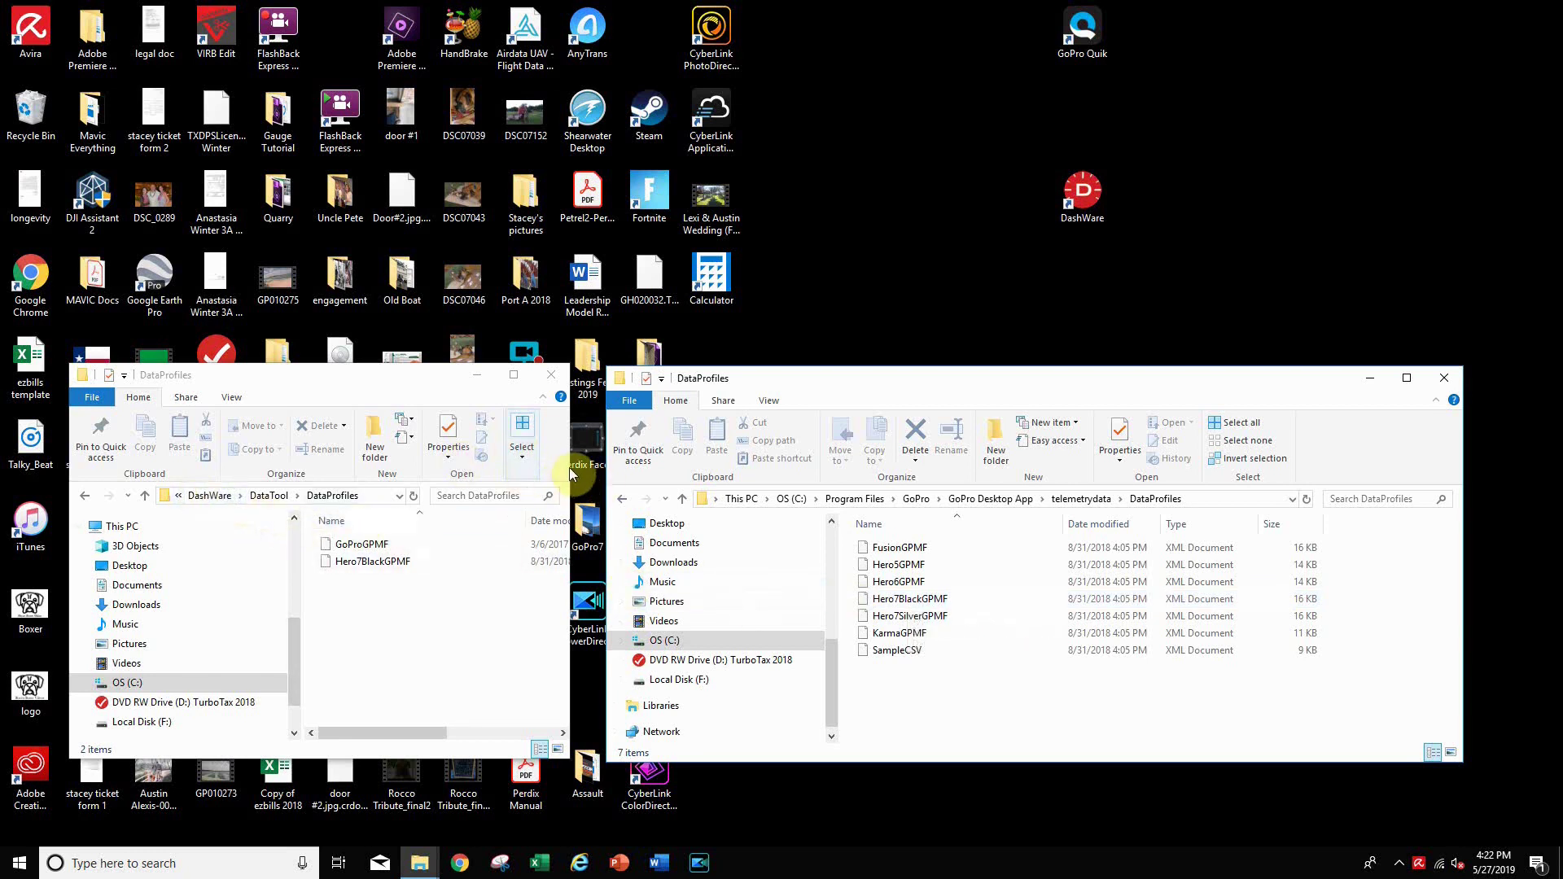
drag(570, 471, 1104, 496)
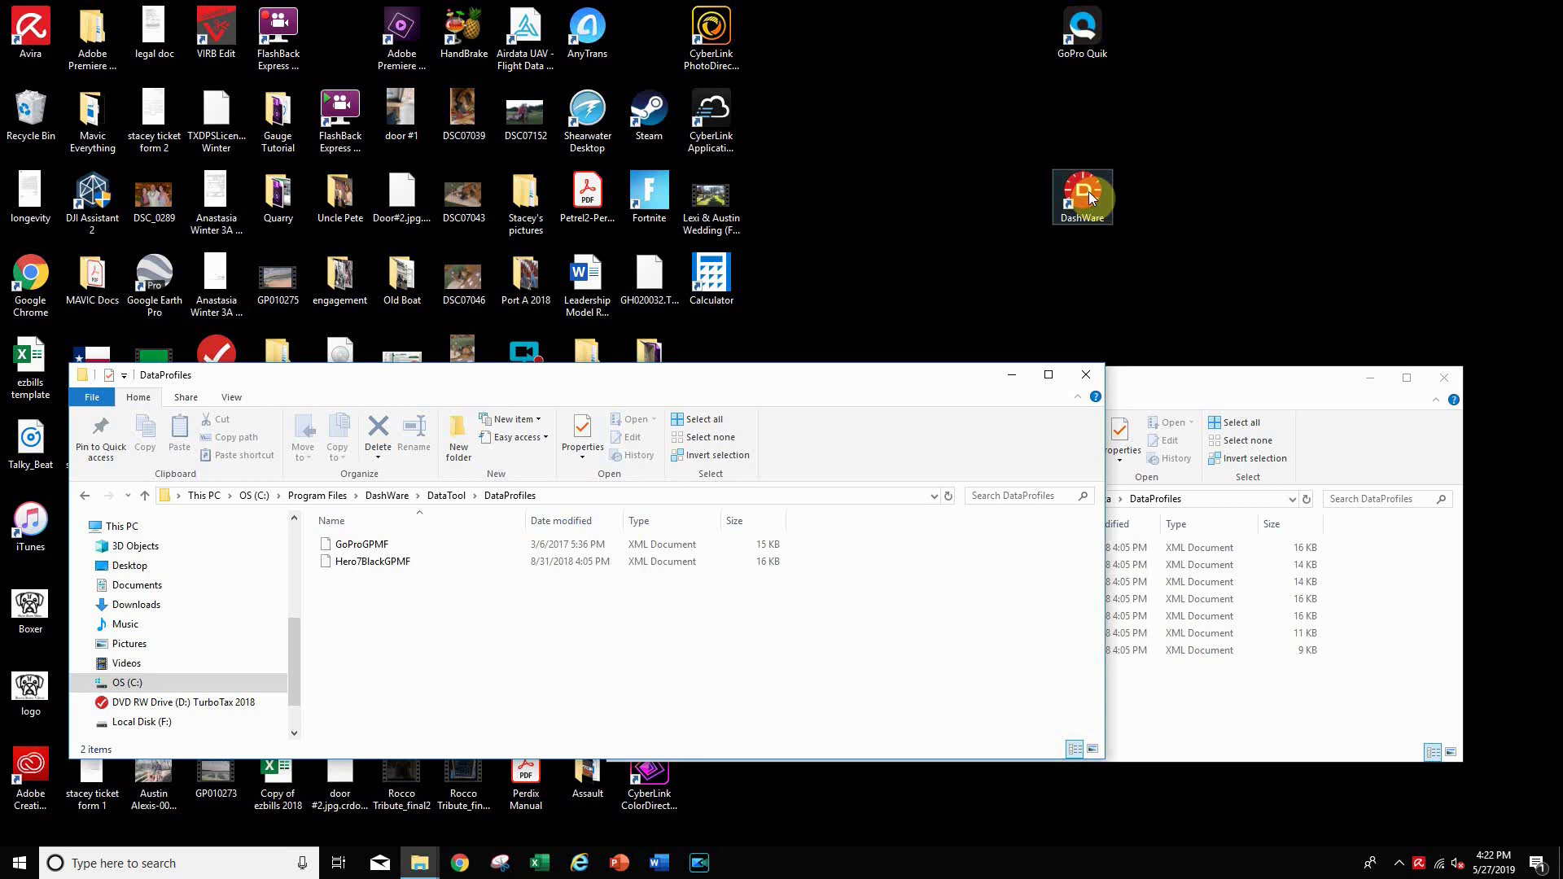
Launch DashWare and create a new project named 'new one' from the GoPro Template Imperial.
click(1087, 192)
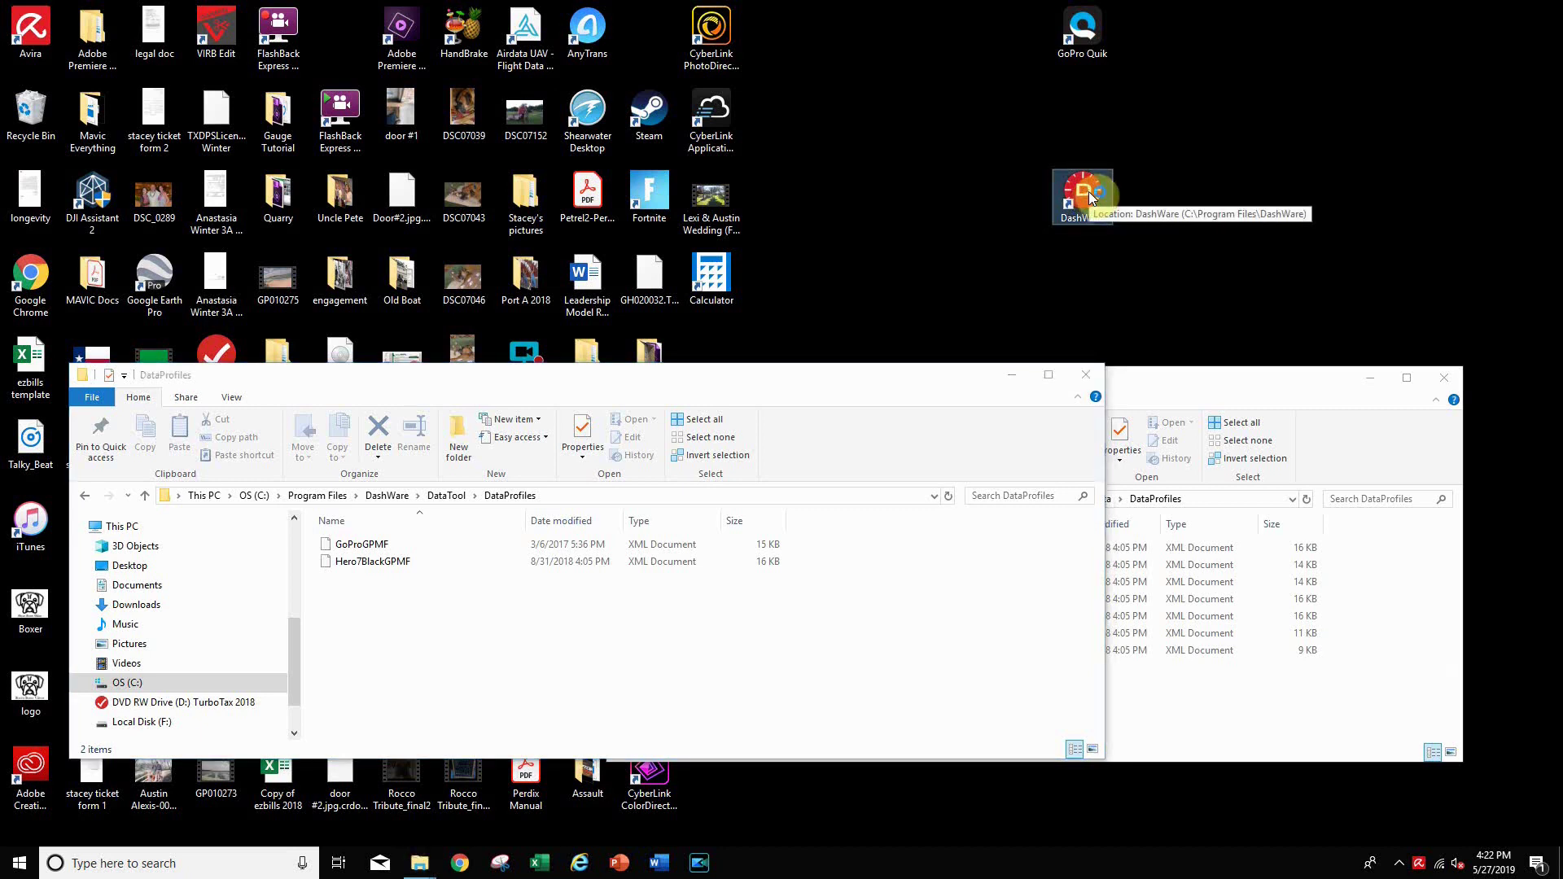
double_click(1089, 195)
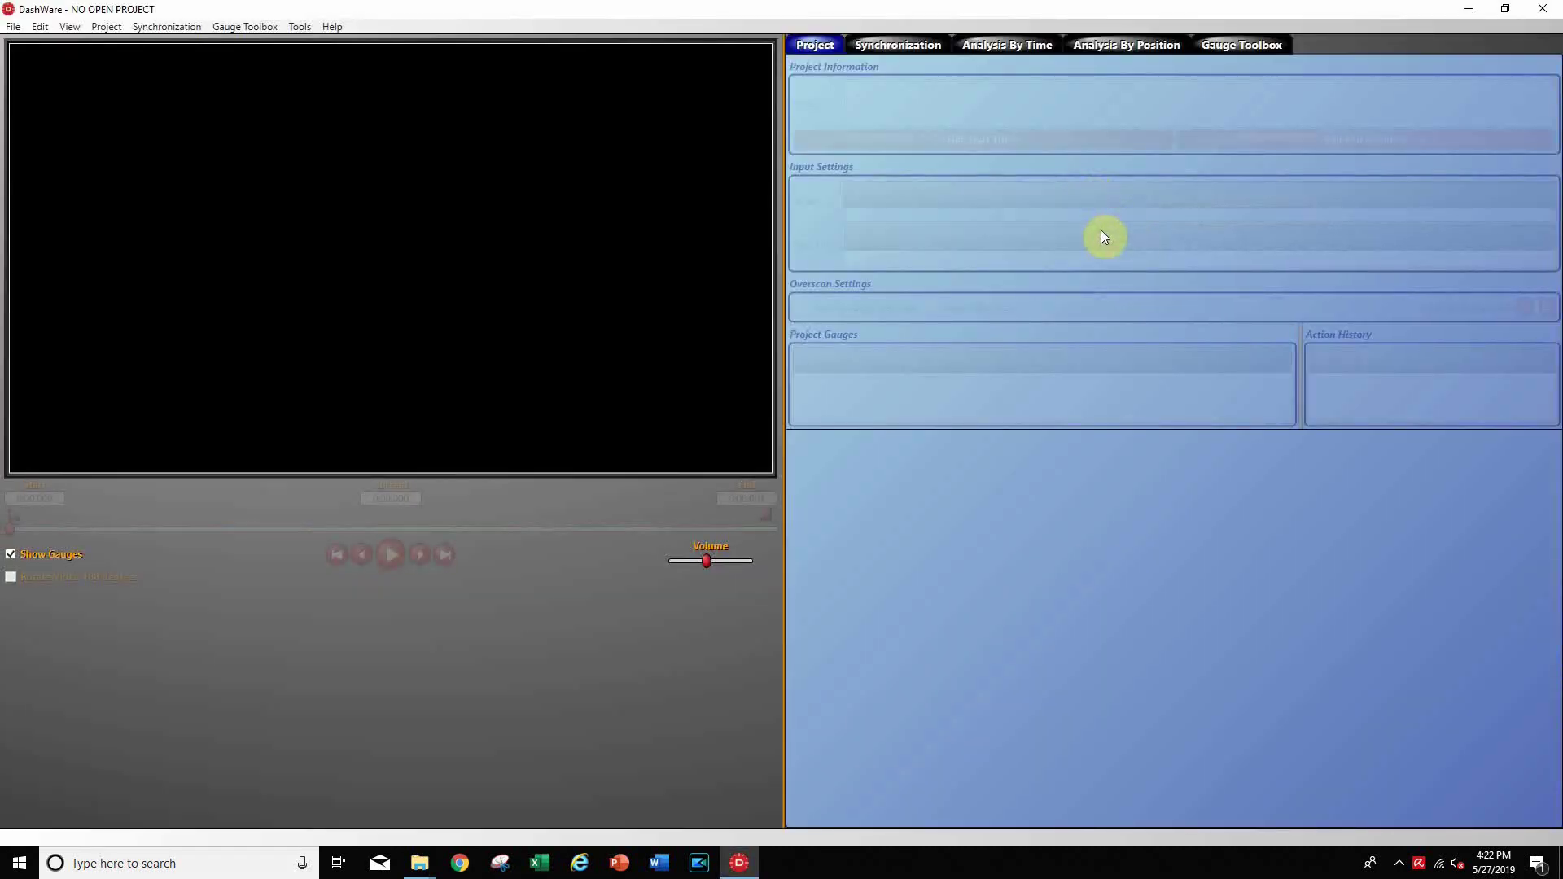
click(13, 26)
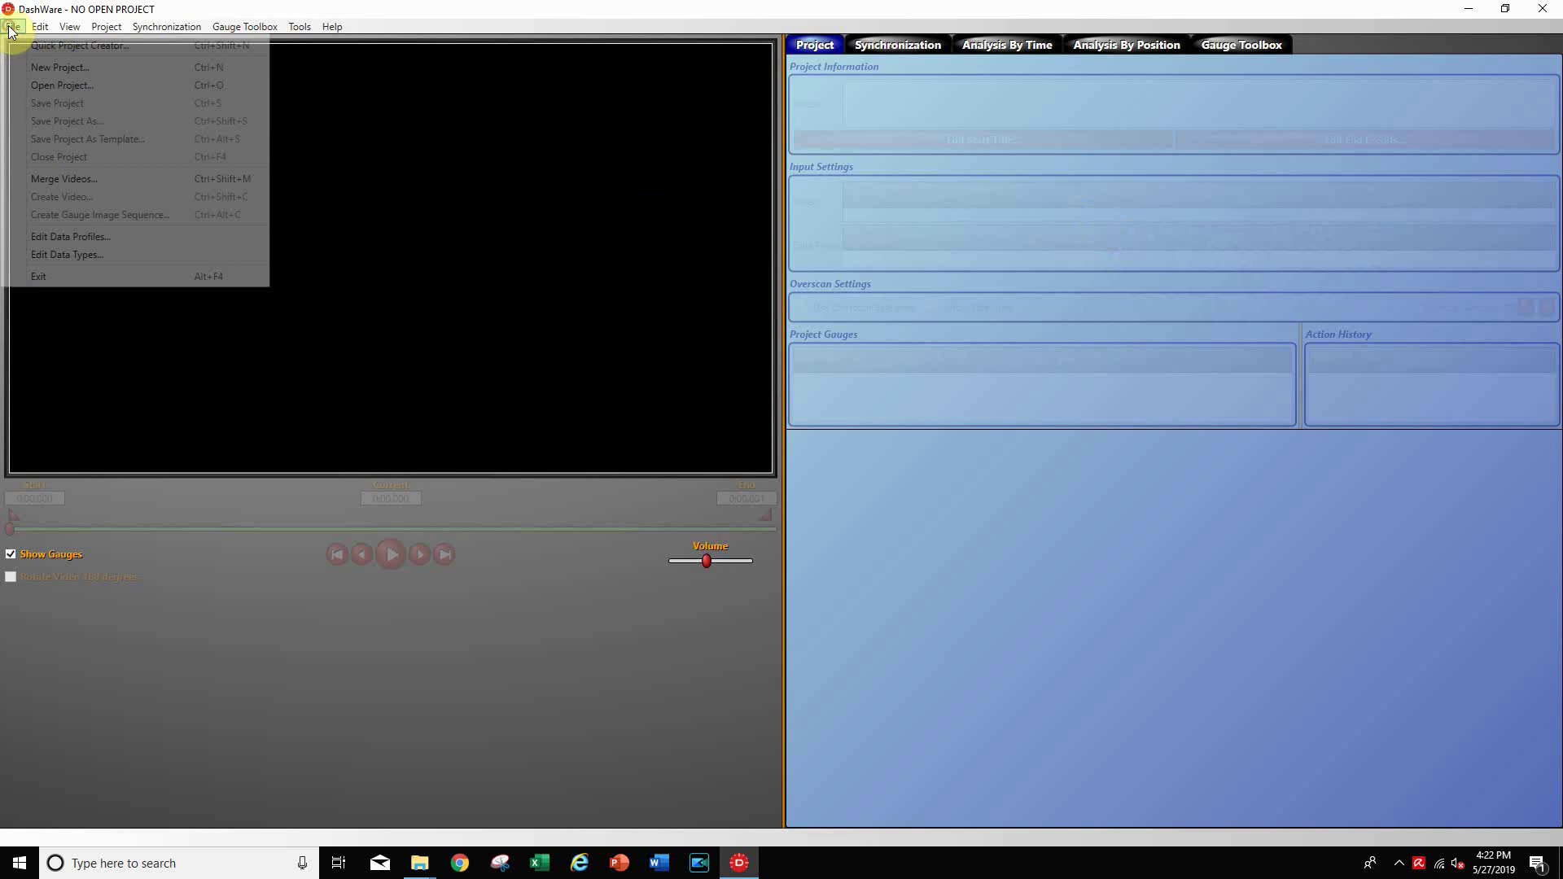
click(45, 69)
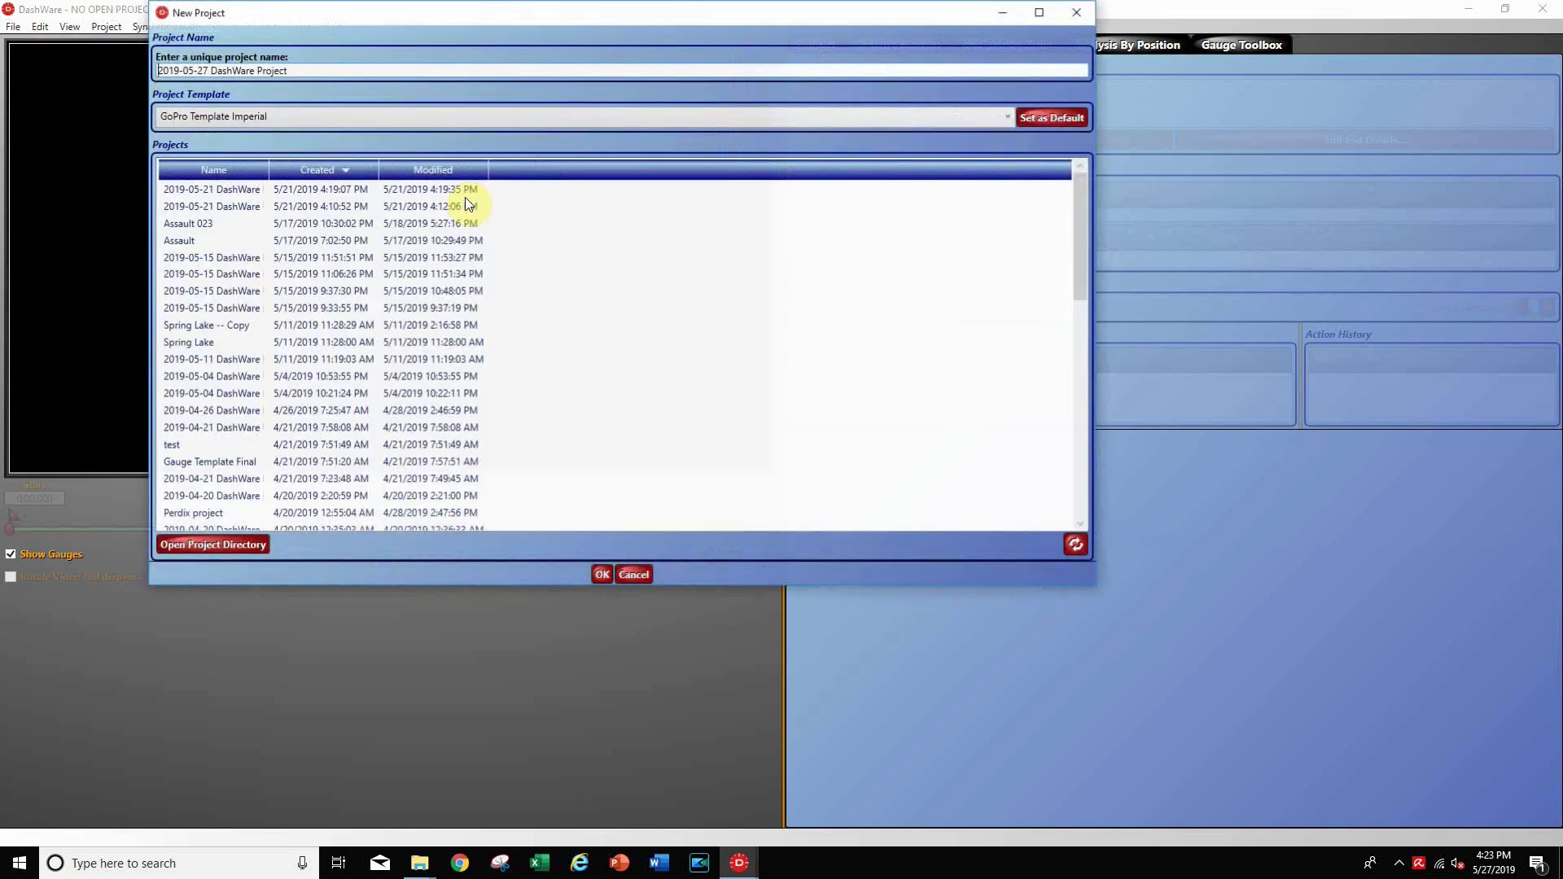
click(210, 242)
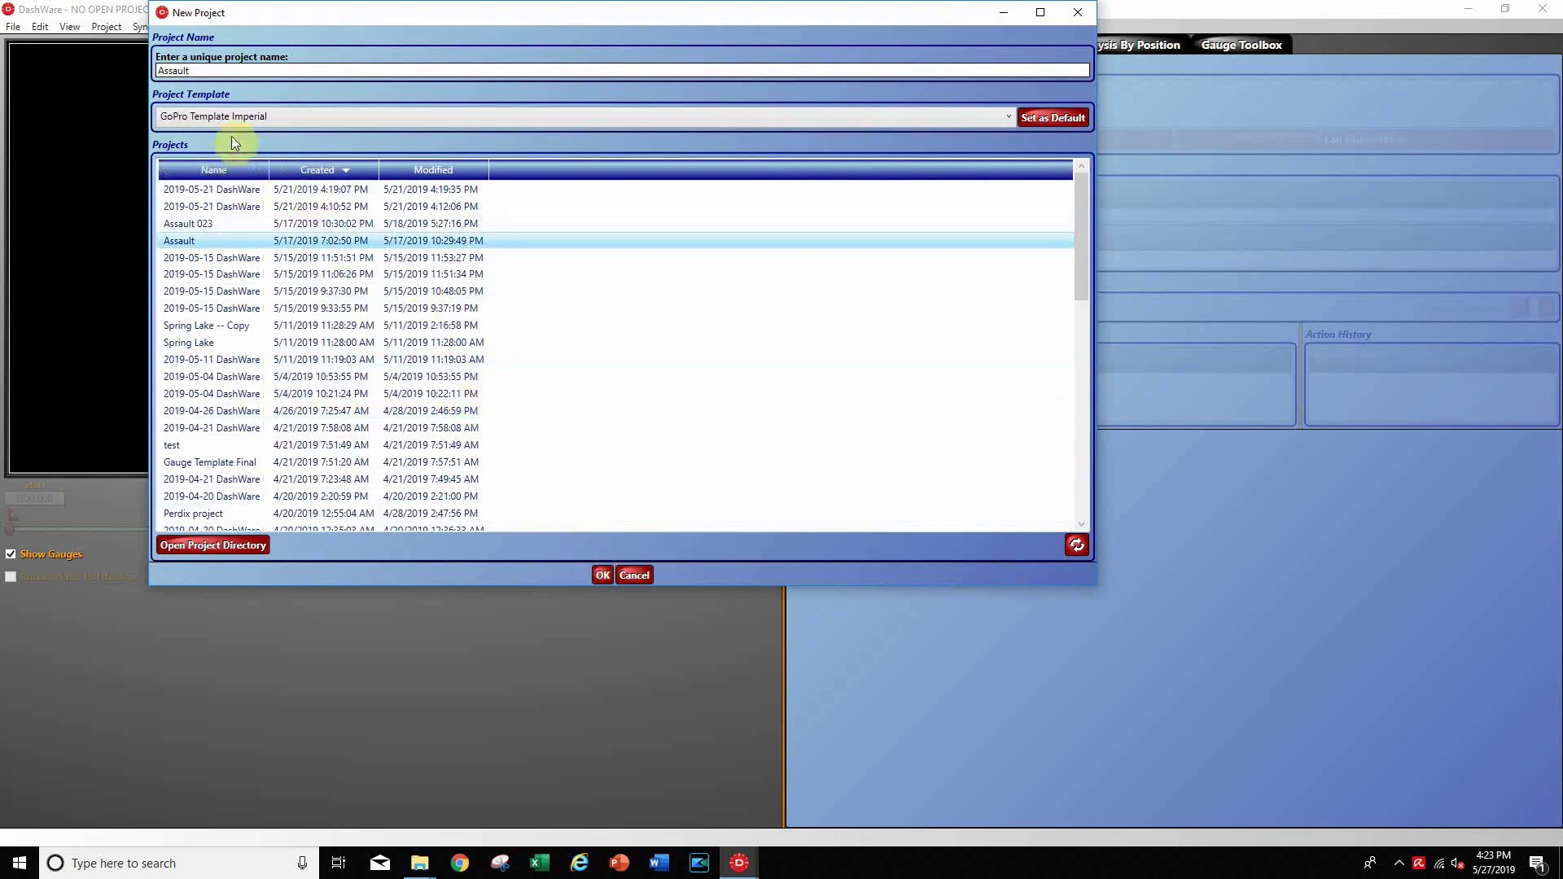
double_click(204, 70)
text(ne)
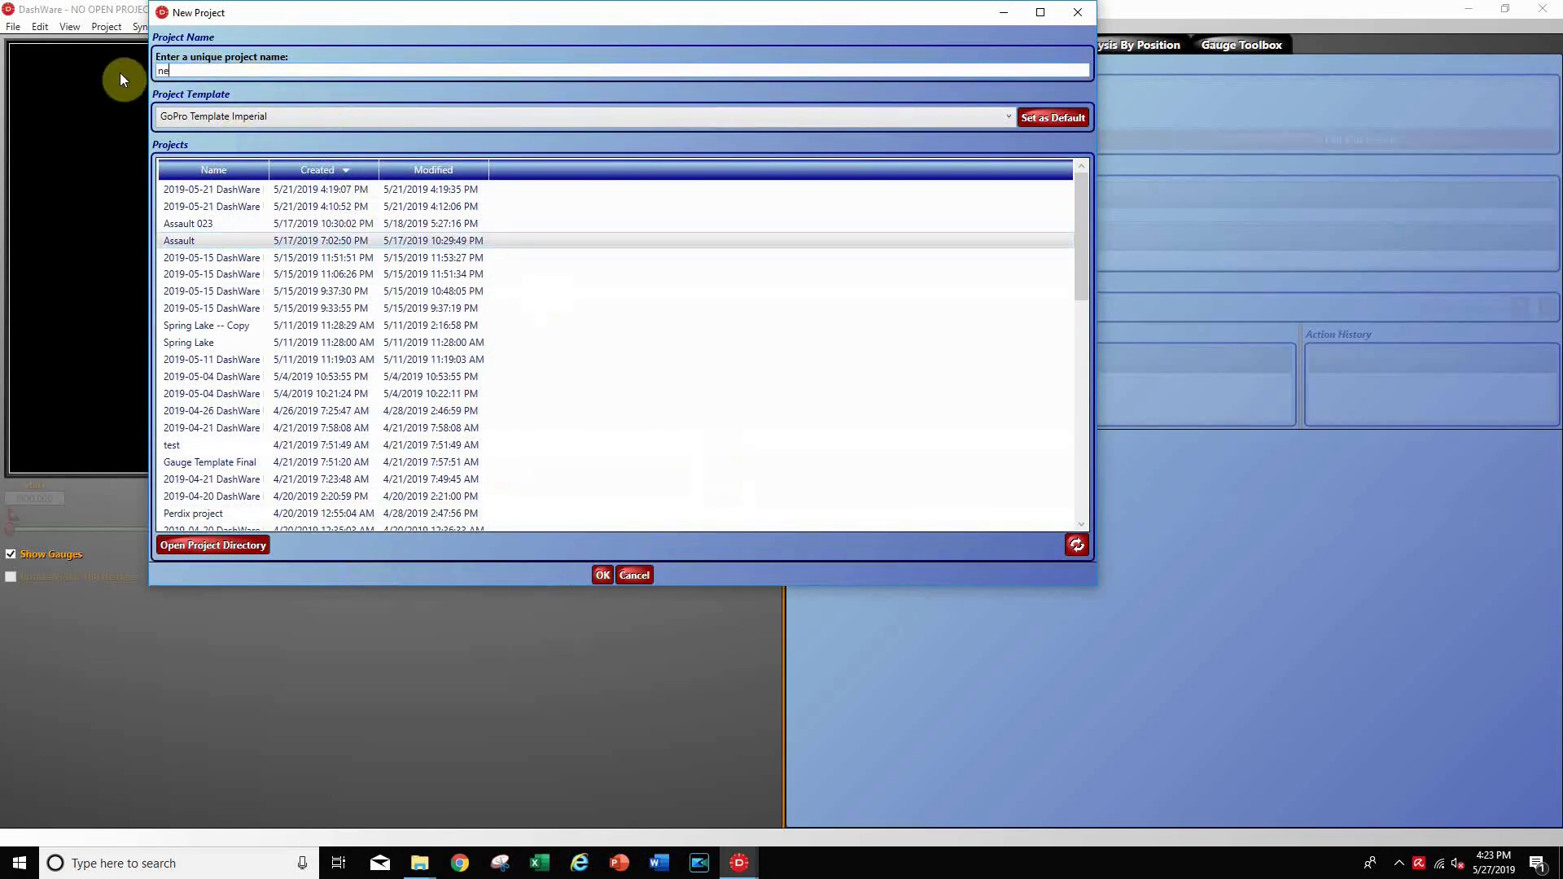
text(w one)
click(603, 574)
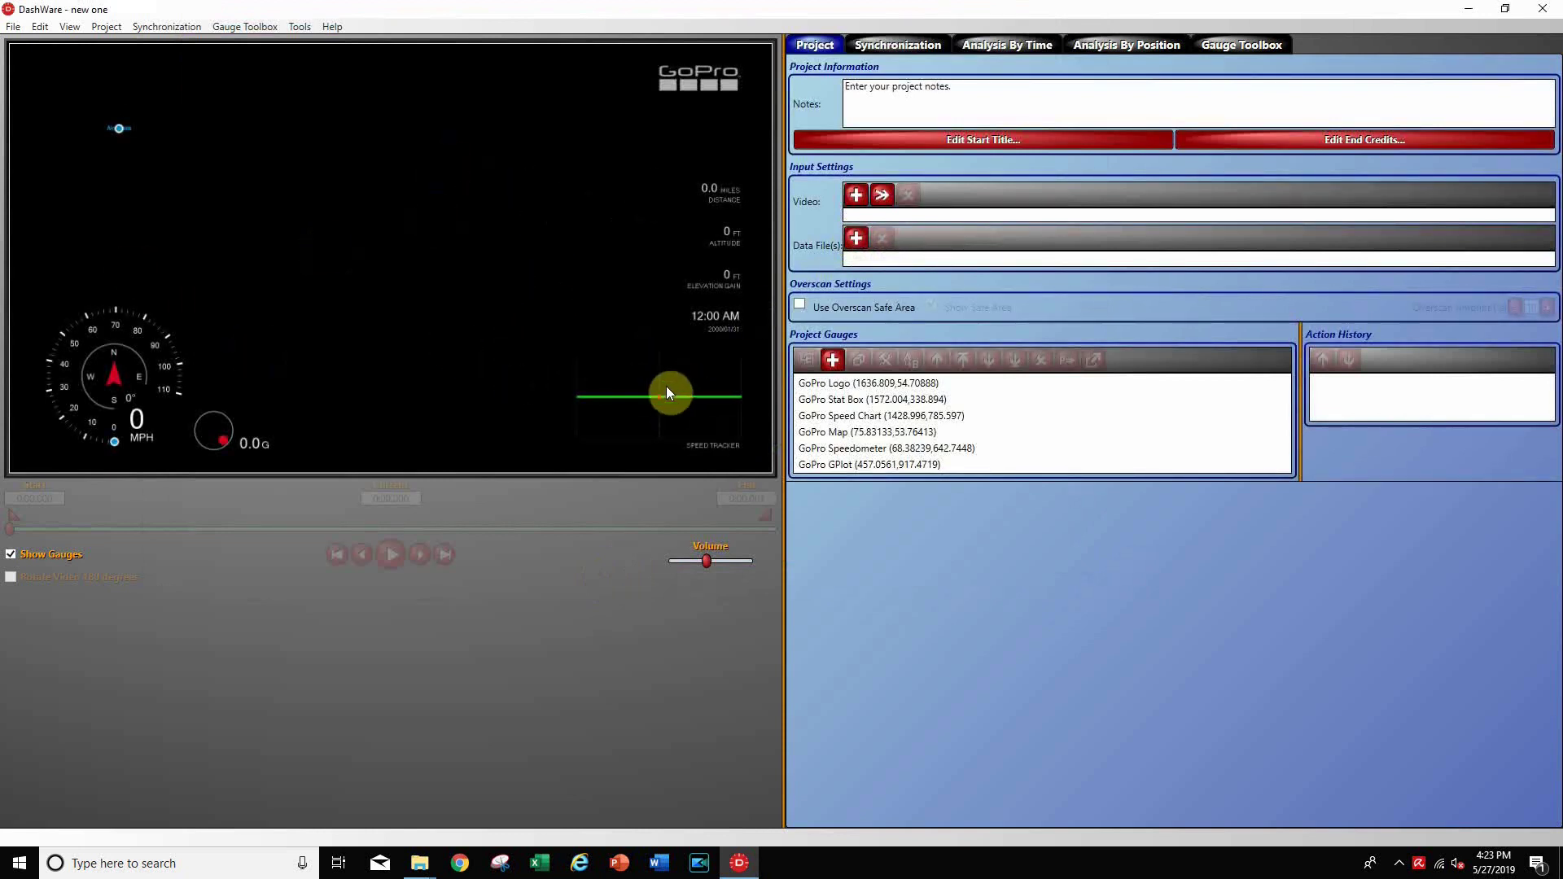
Delete all the template gauges and browse the Gauge Toolbox for speed gauges.
click(226, 193)
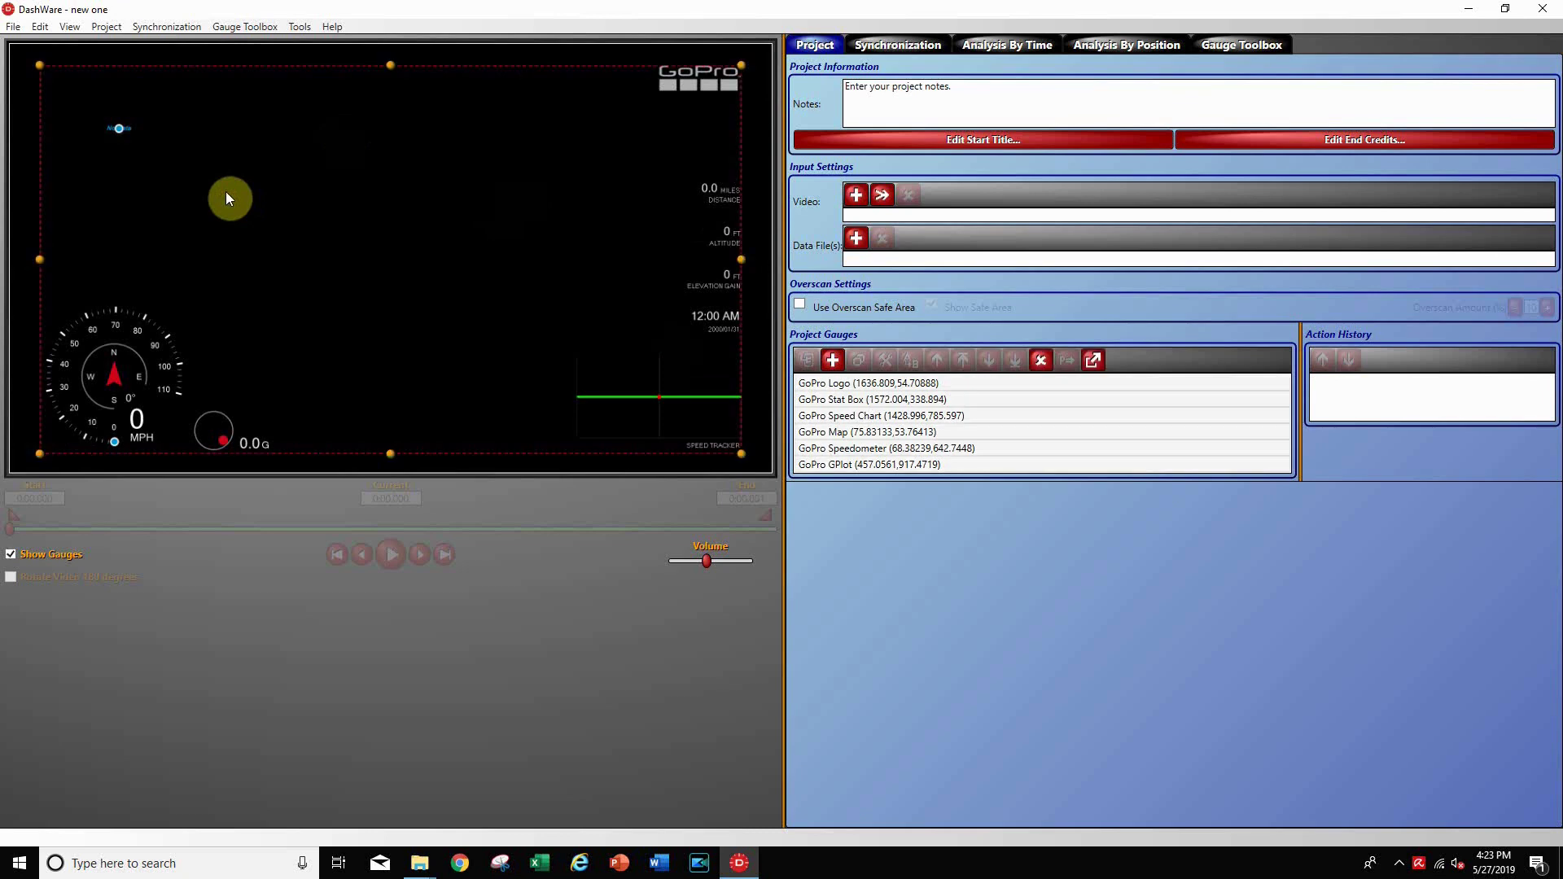
key(Delete)
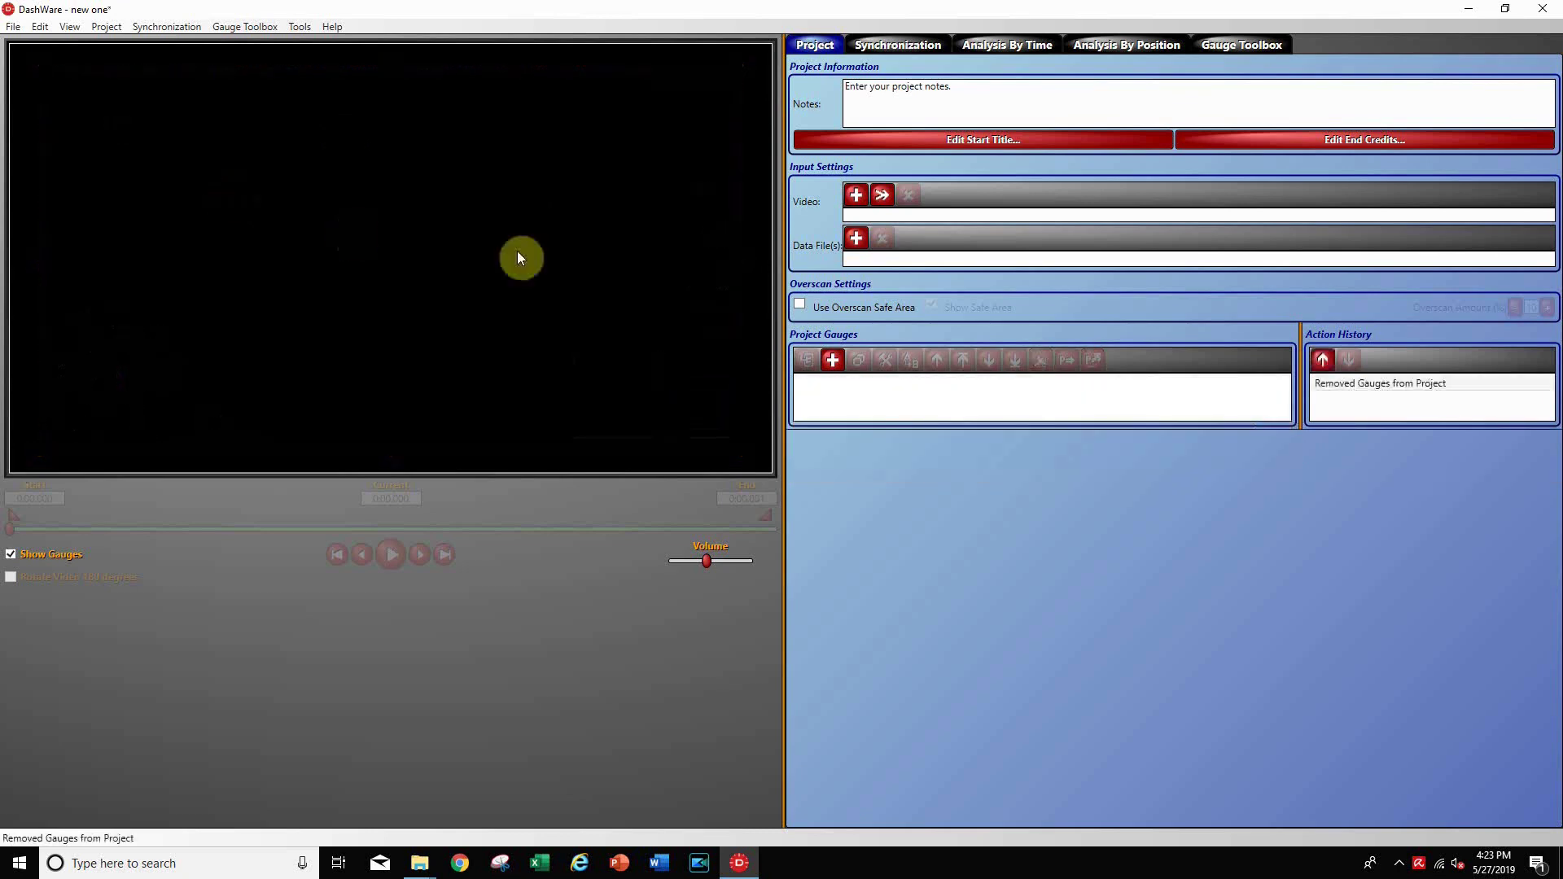
click(1253, 46)
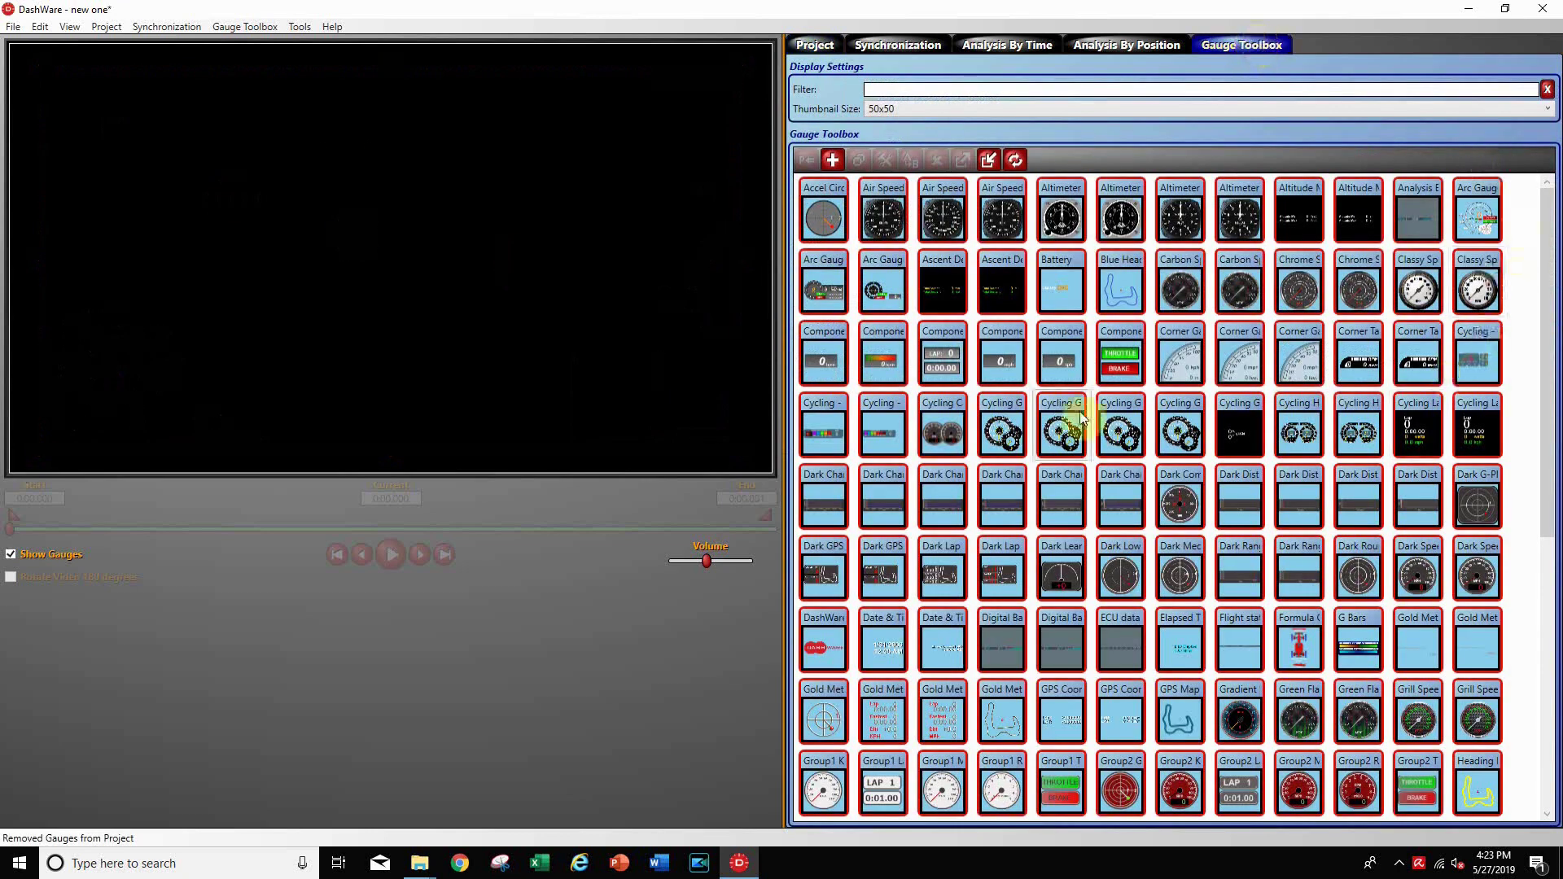
scroll(1079, 414, down, 5)
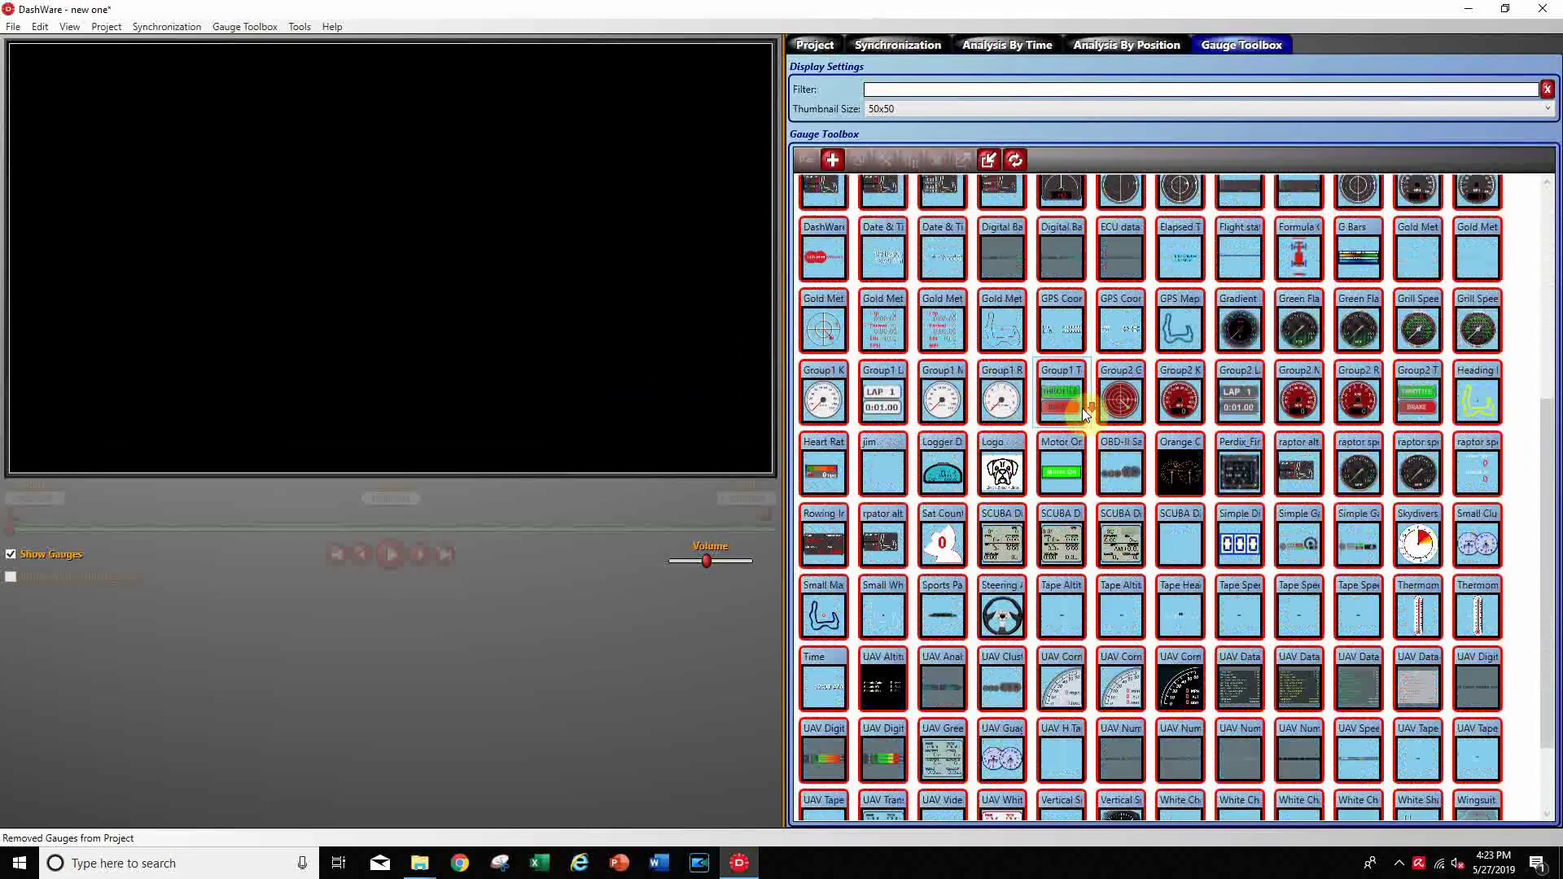
scroll(1082, 408, down, 2)
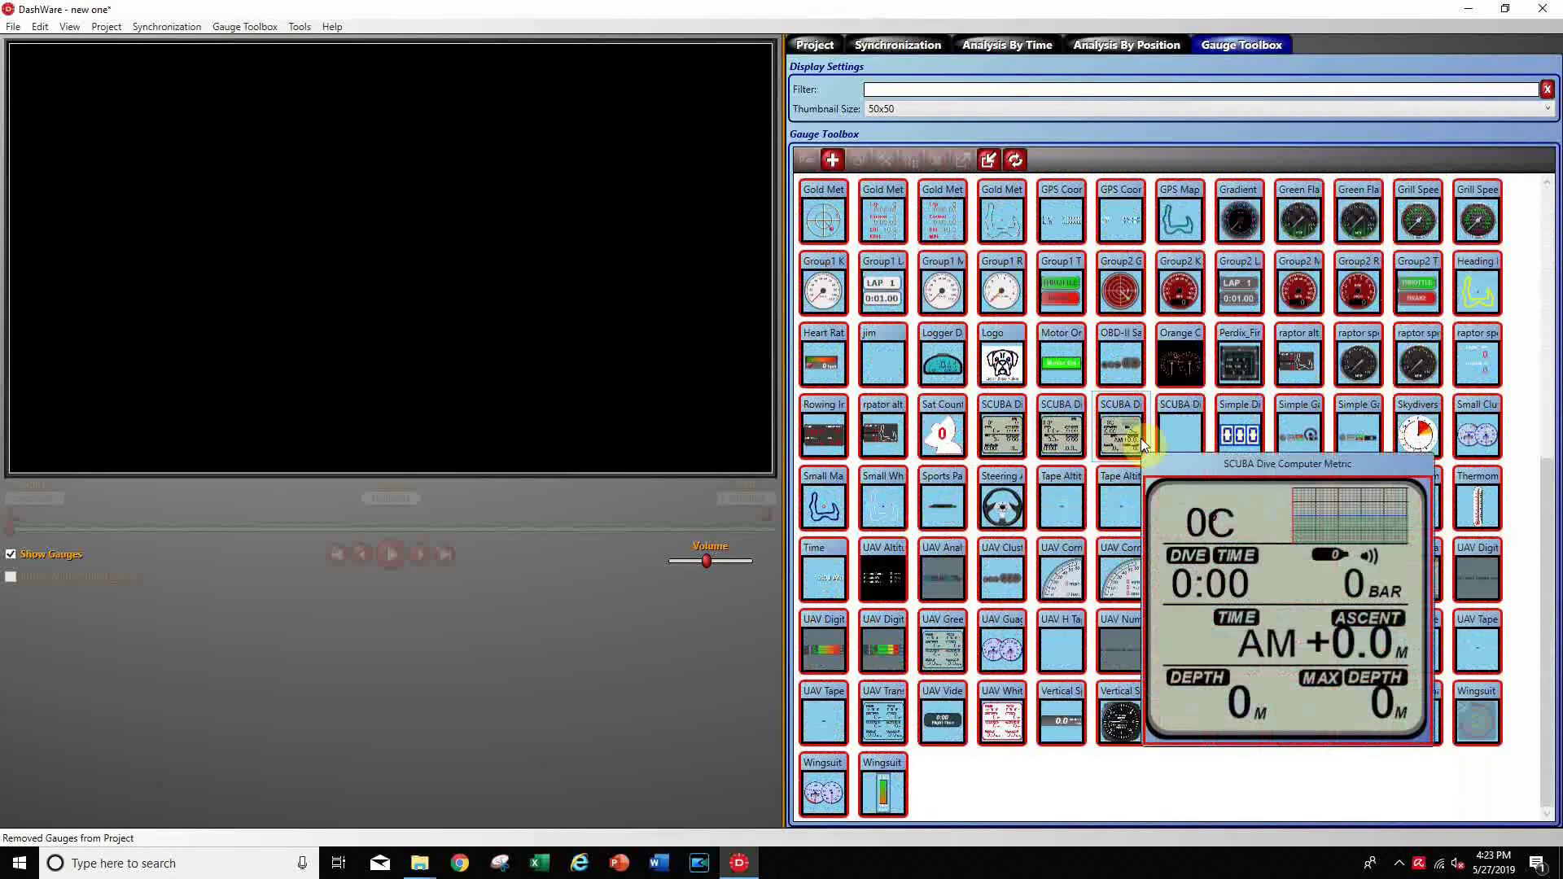
scroll(1140, 438, up, 5)
scroll(1144, 442, up, 2)
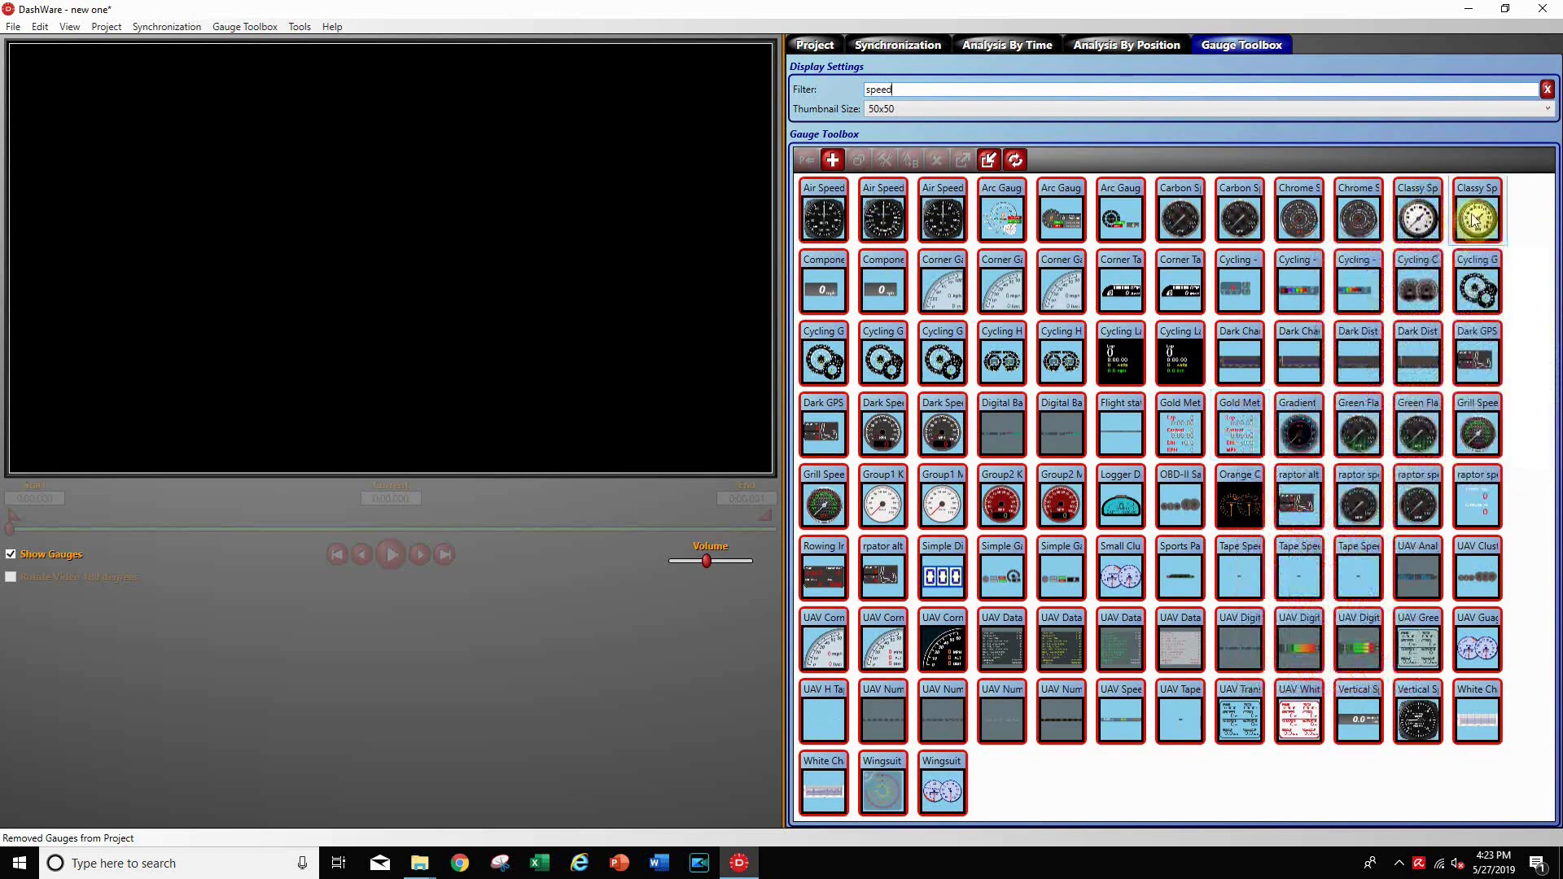
Place the Classy Speedo gauge on the video, enlarge it and move it to the upper left.
drag(1475, 219, 139, 174)
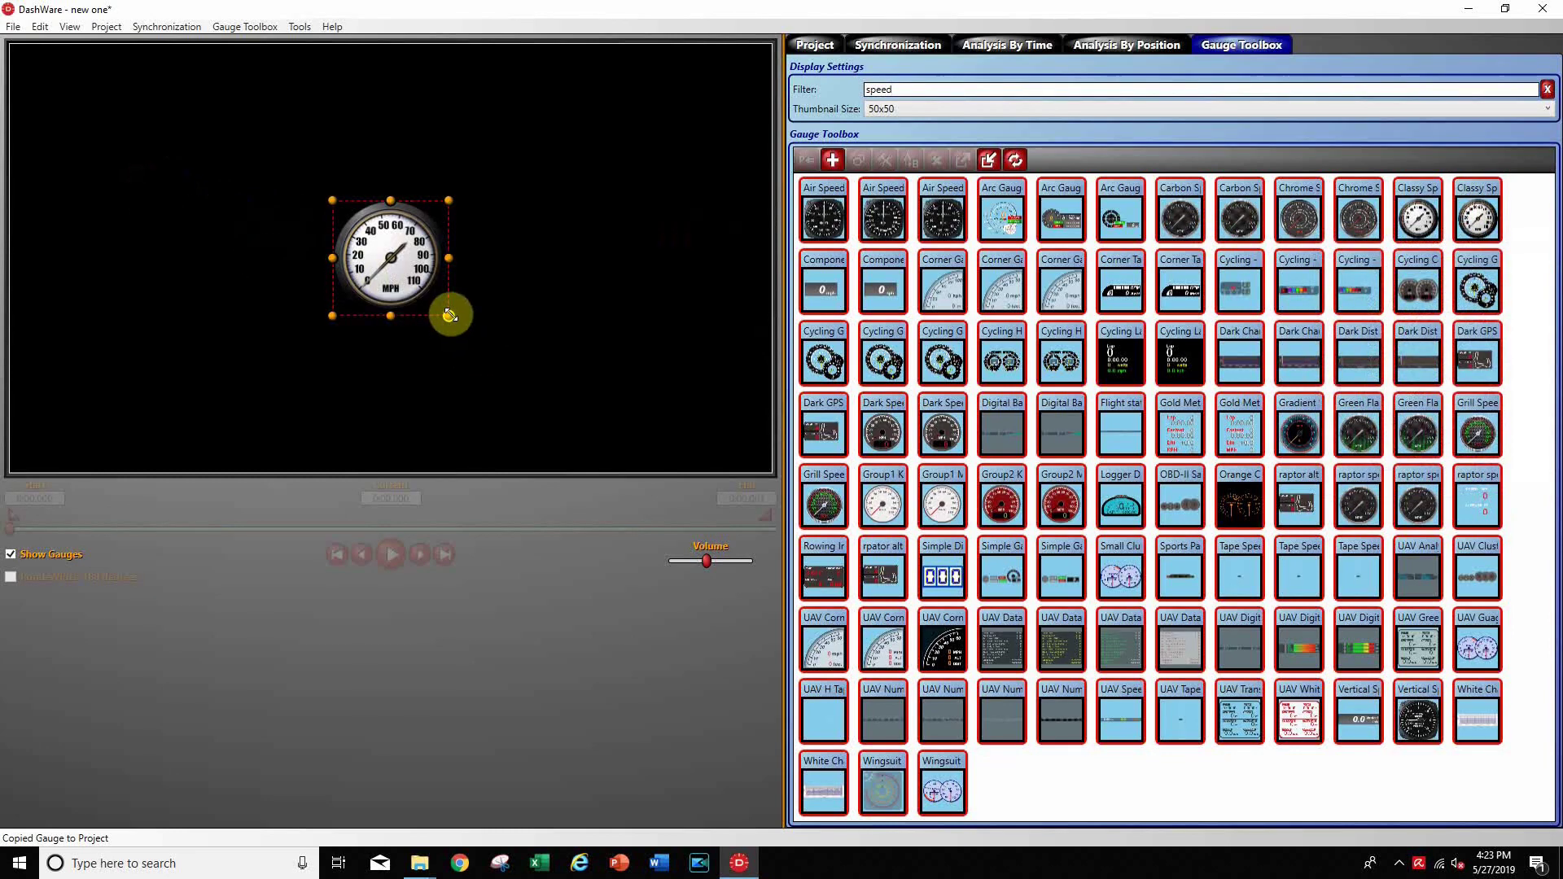
drag(449, 316, 562, 388)
drag(475, 327, 269, 235)
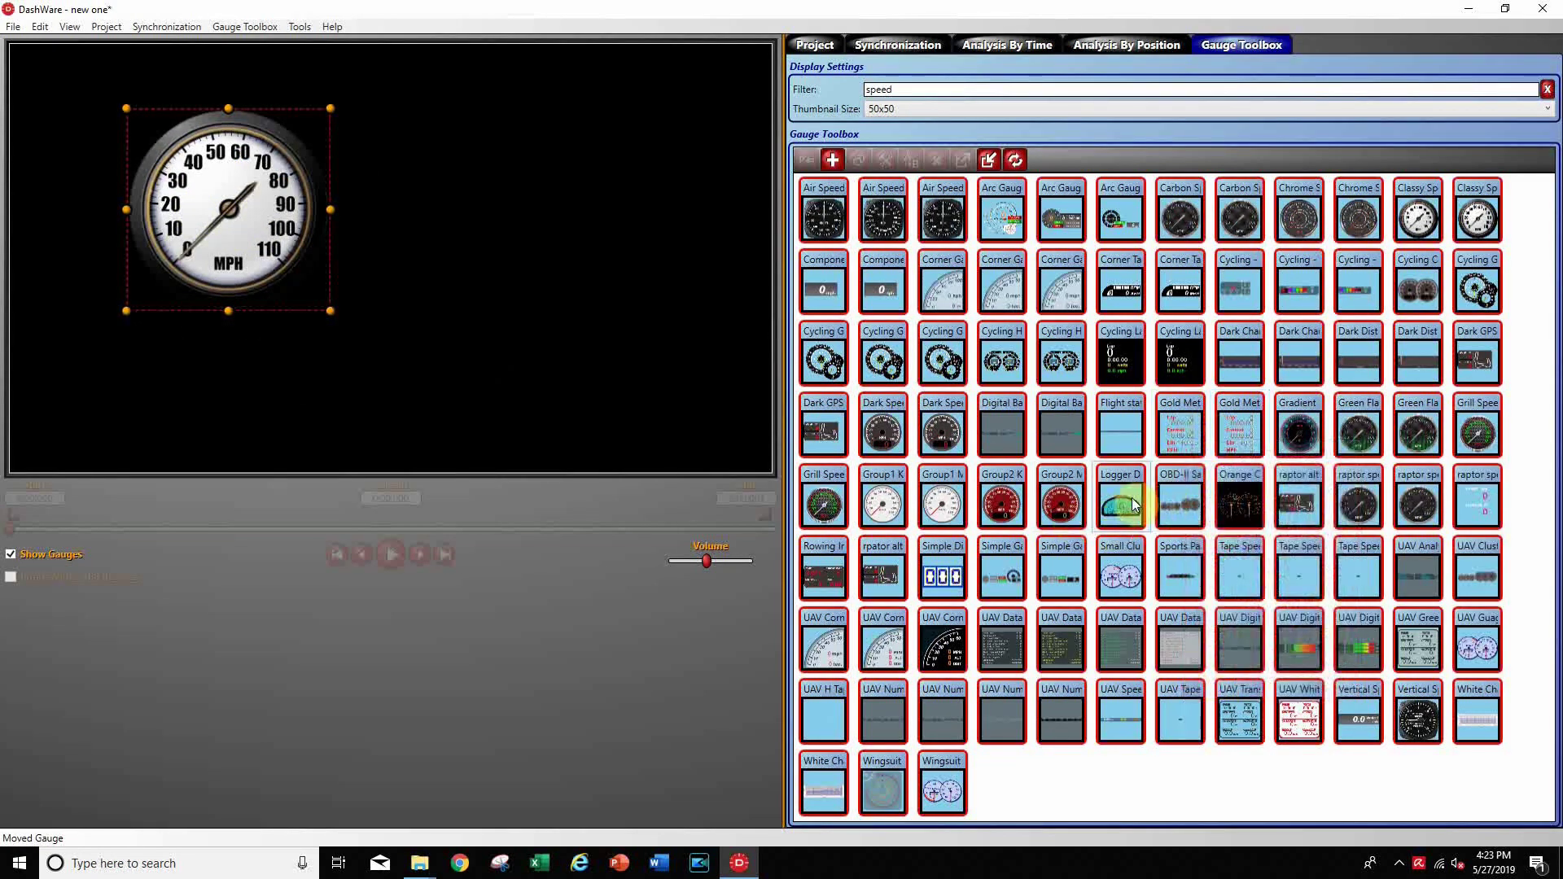
mouse_move(1133, 503)
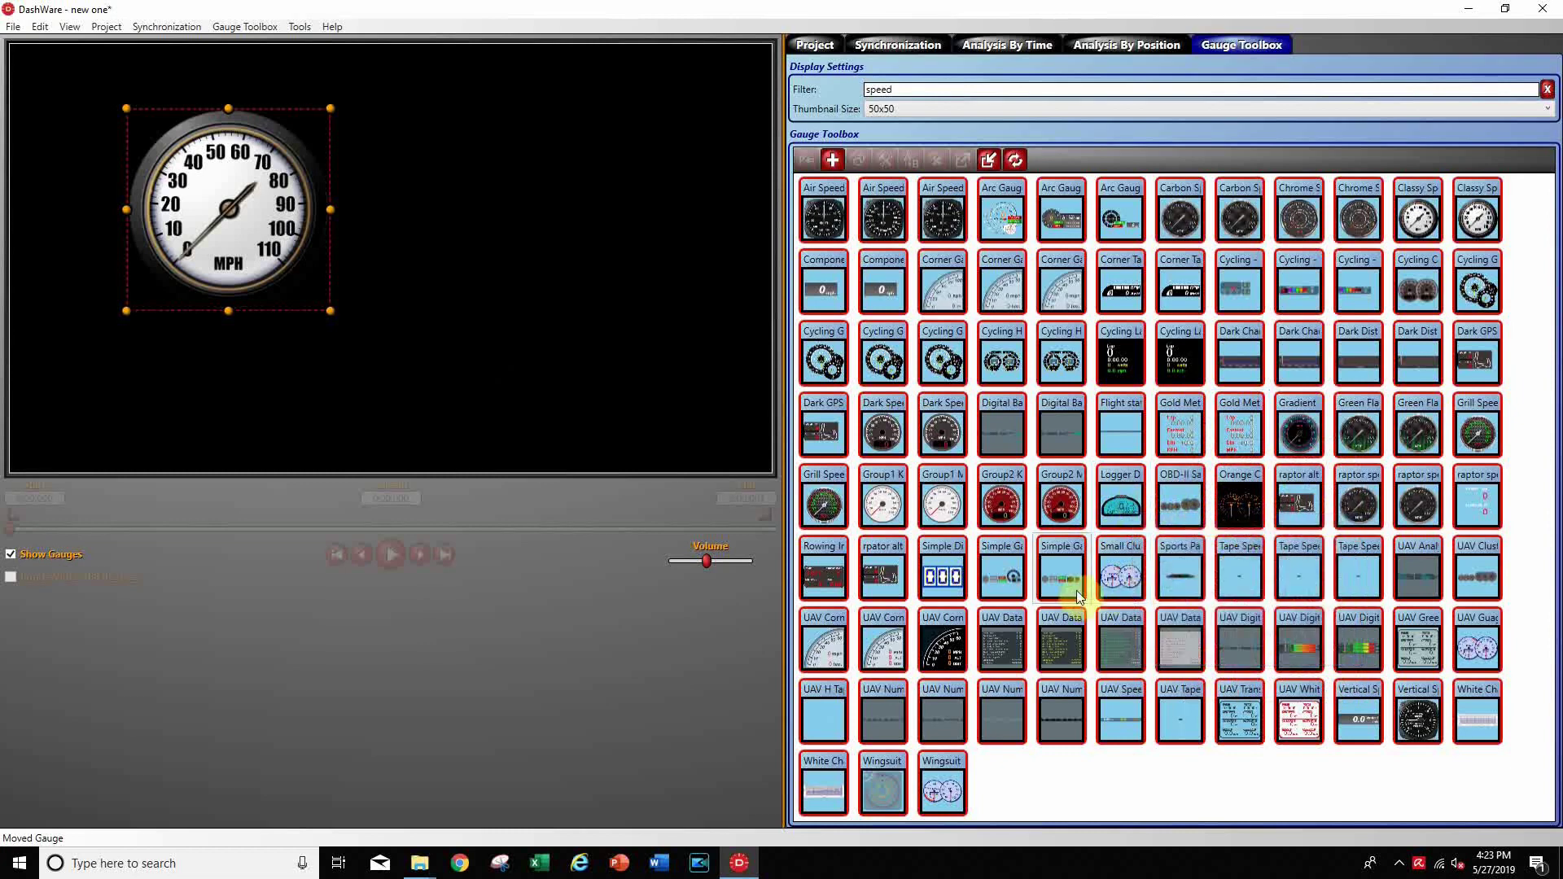
mouse_move(1184, 582)
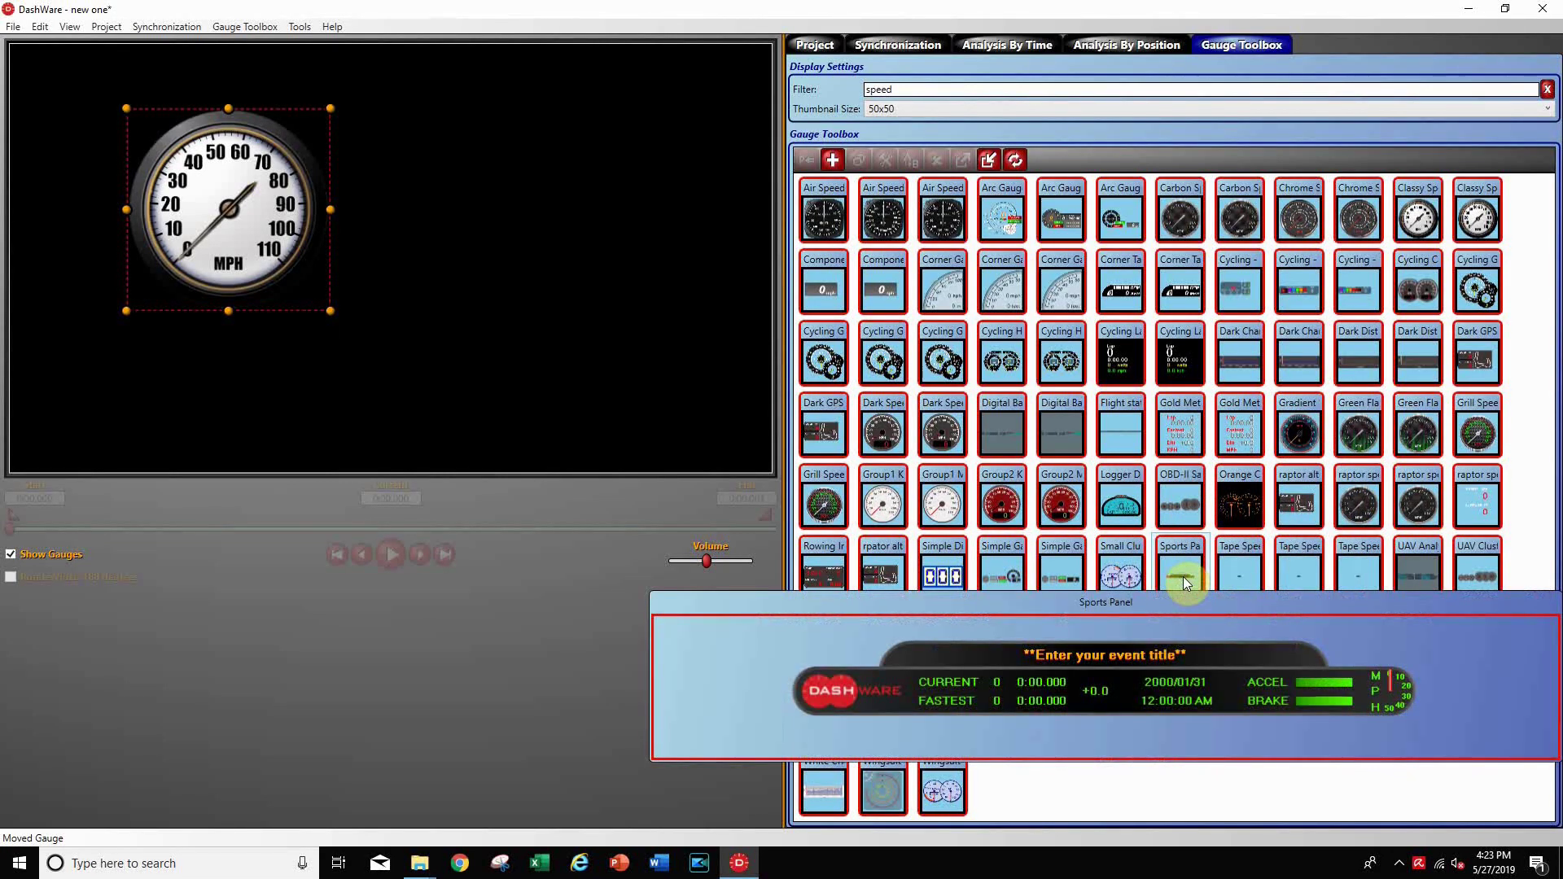
mouse_move(935, 579)
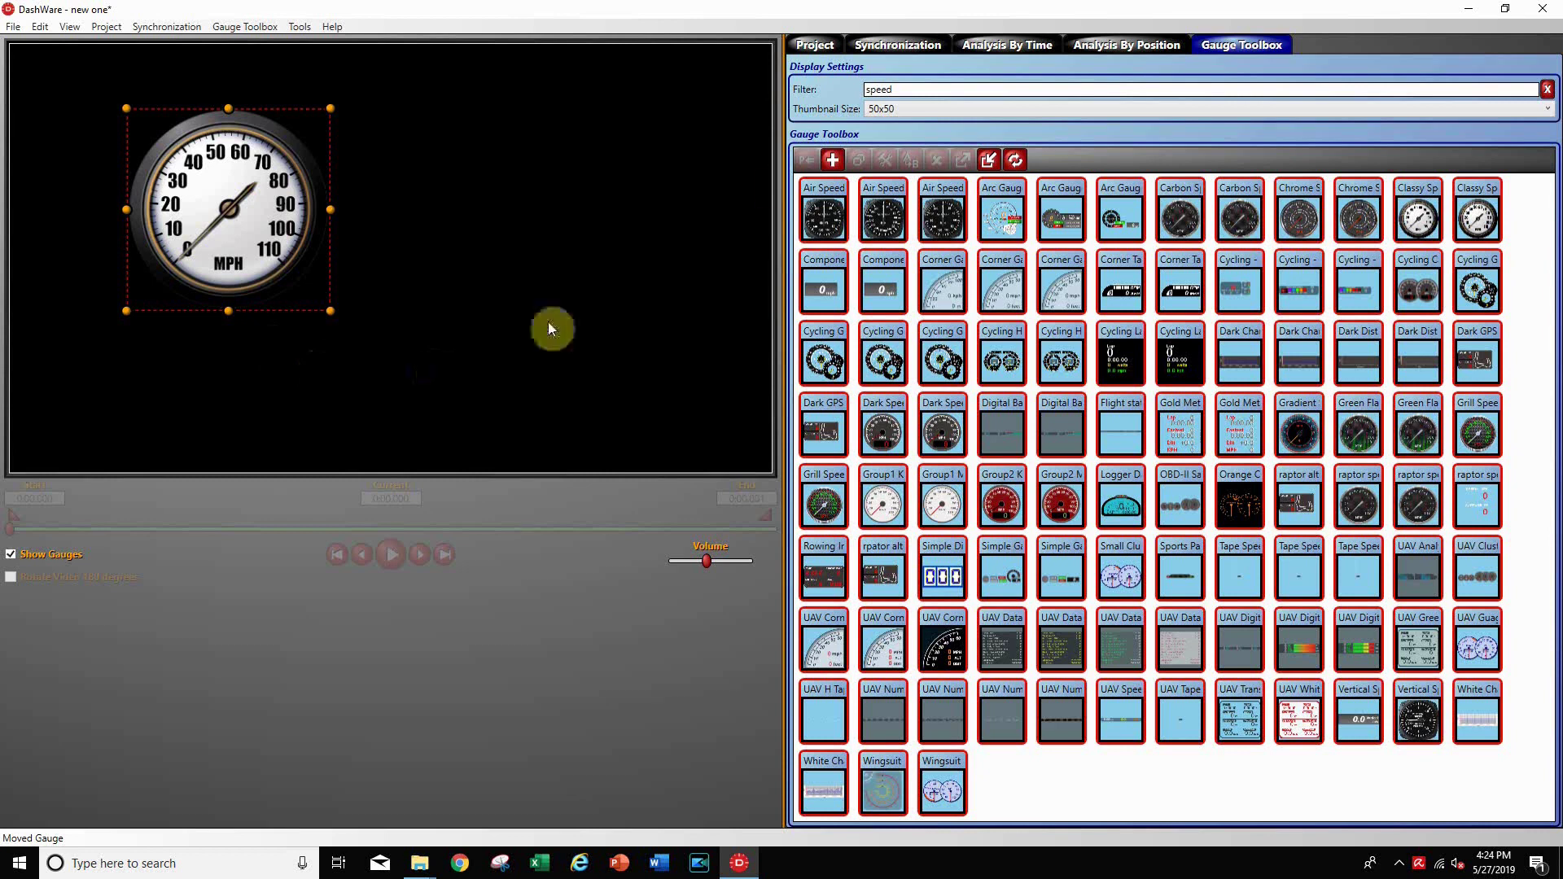
Add GH020023.MP4 as the project's video.
click(814, 45)
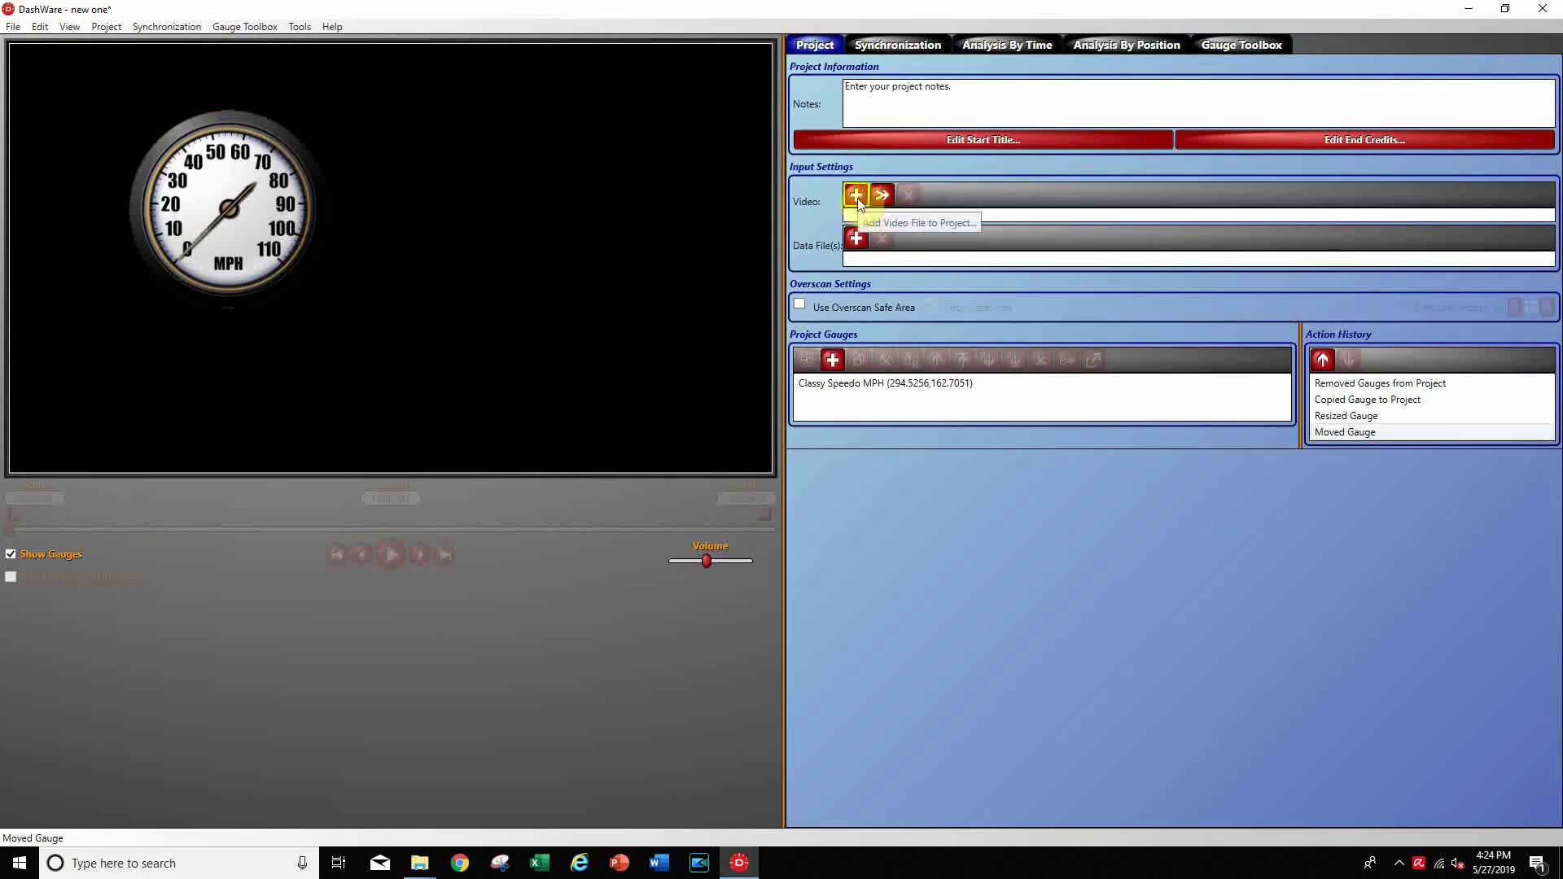
click(855, 195)
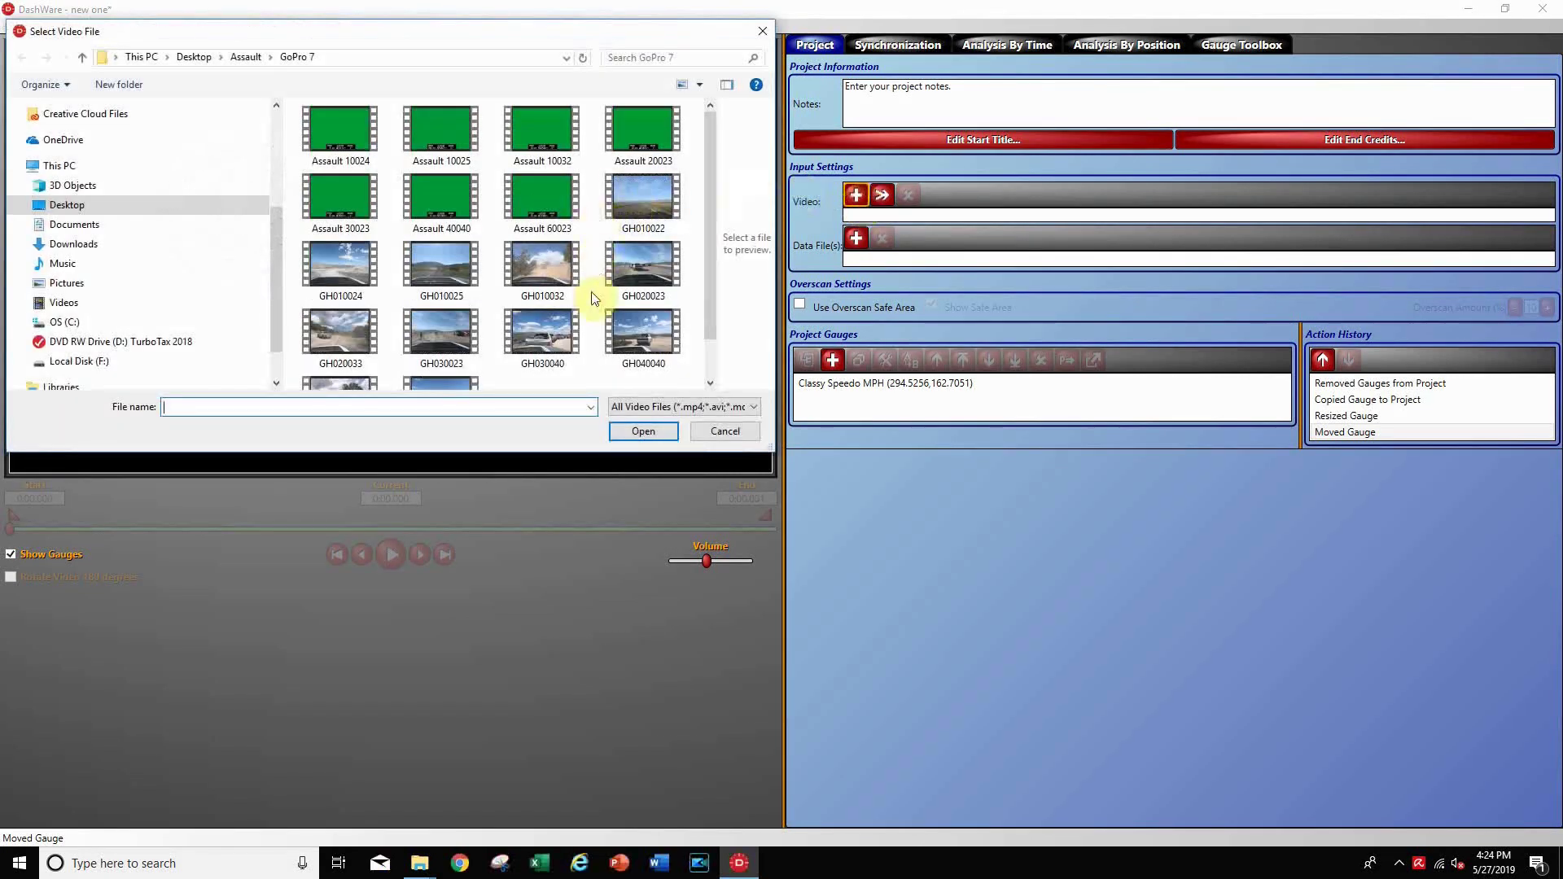
click(552, 277)
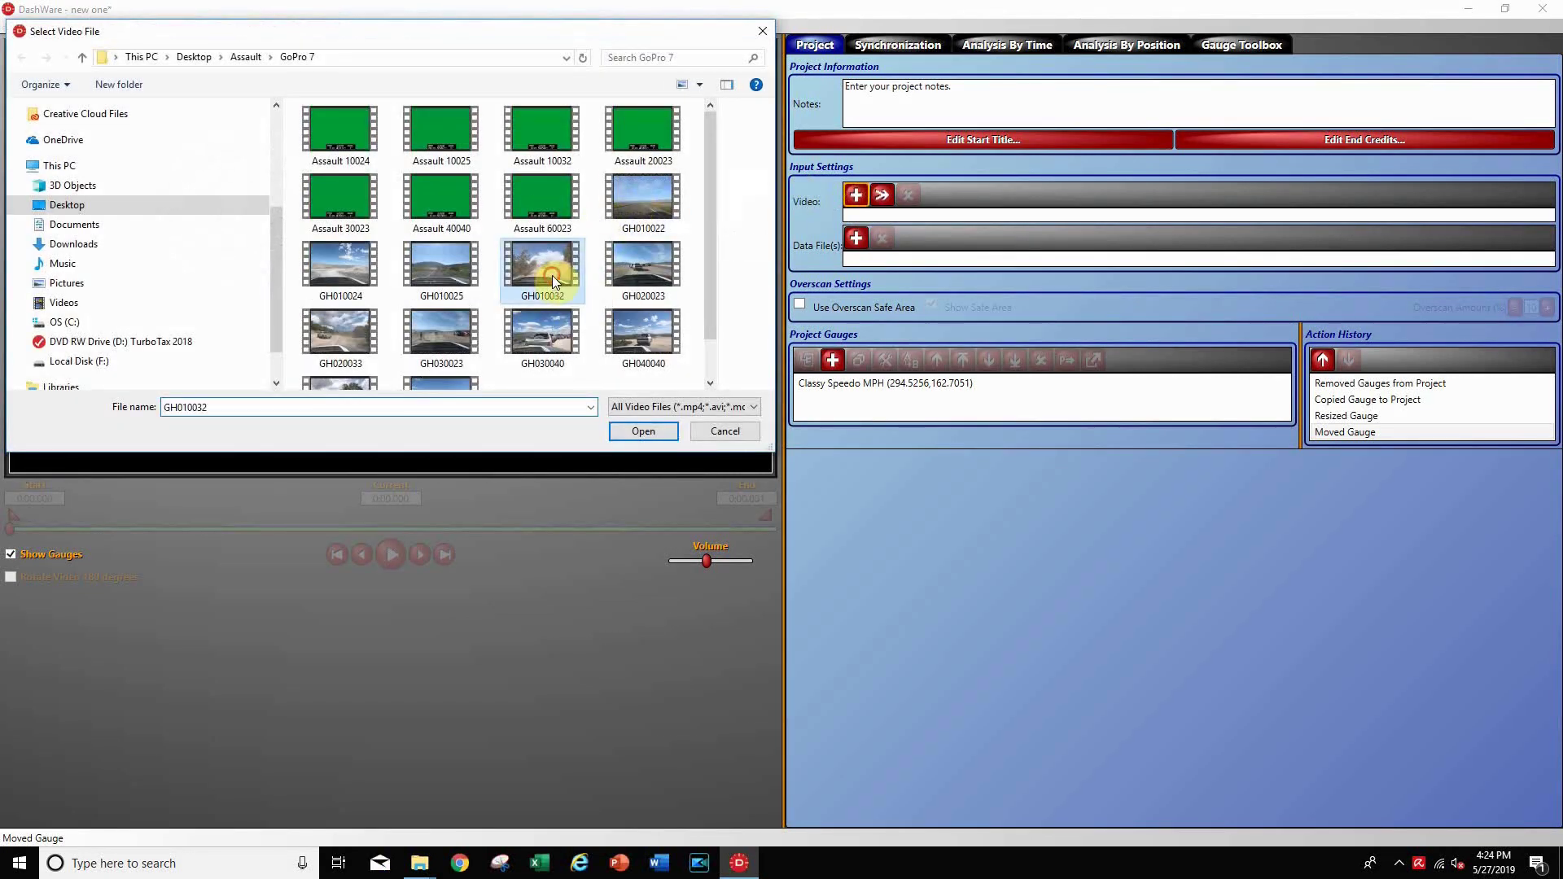
click(640, 277)
click(644, 432)
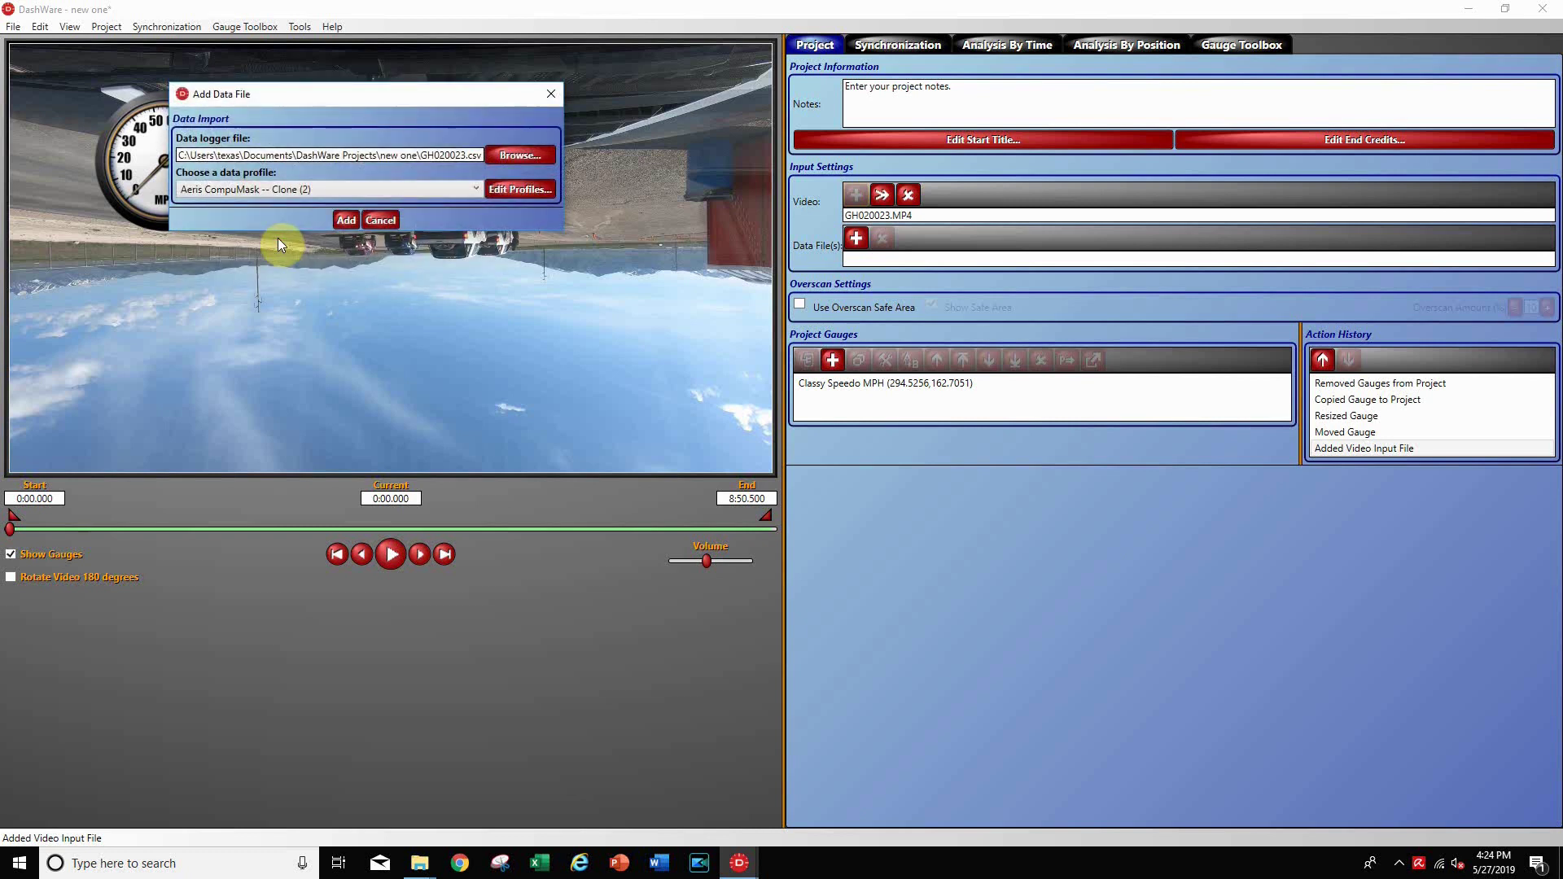
Add GH020023.csv as the data file using the GoPro data profile.
click(476, 189)
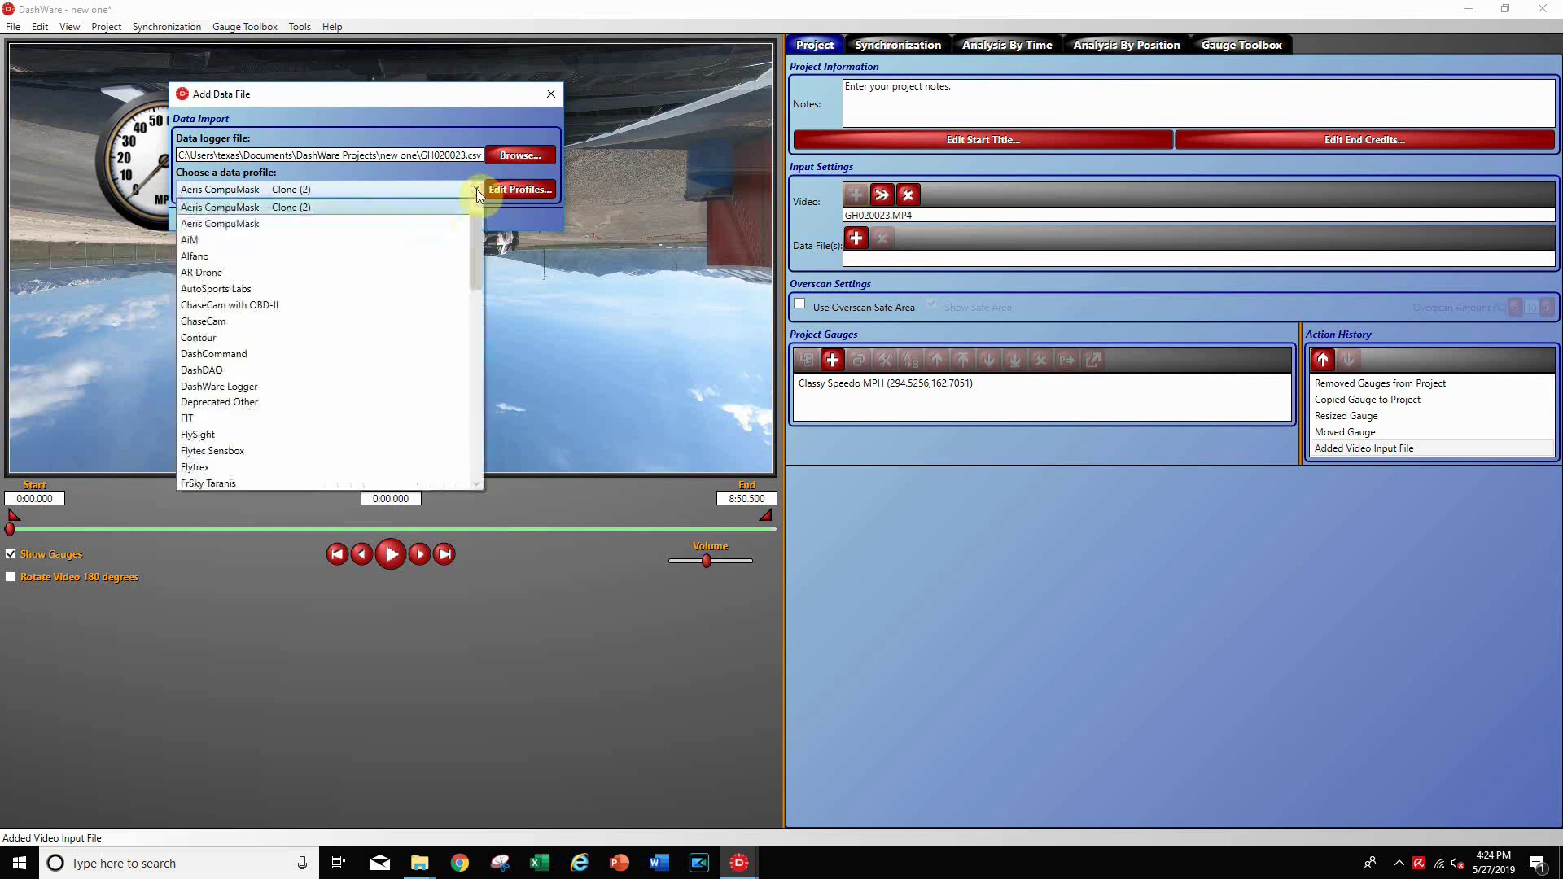
scroll(477, 242, down, 1)
drag(477, 243, 472, 262)
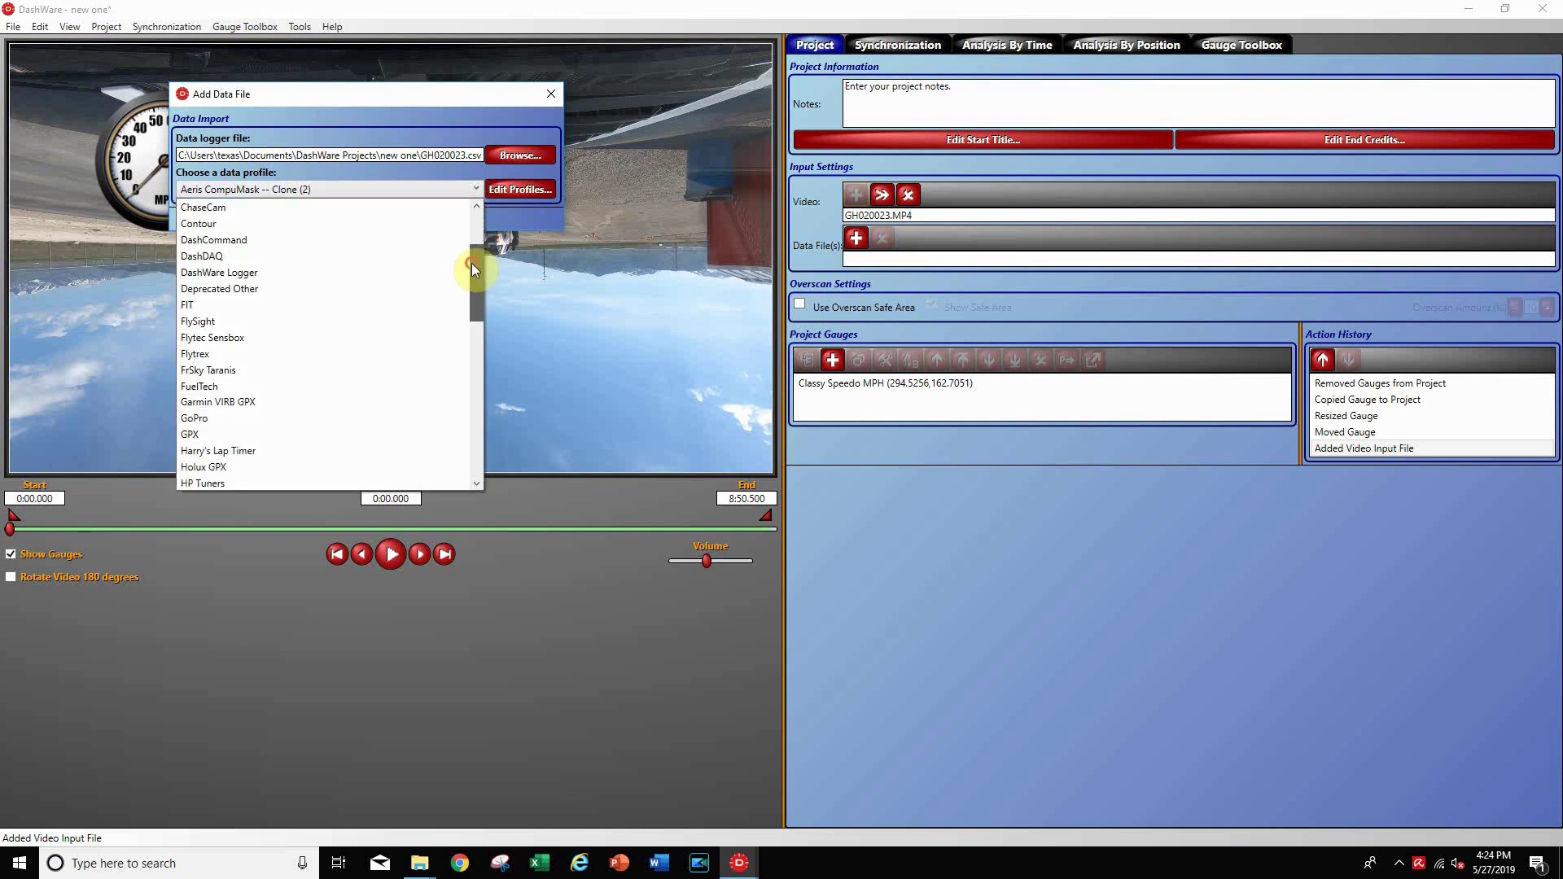
click(220, 418)
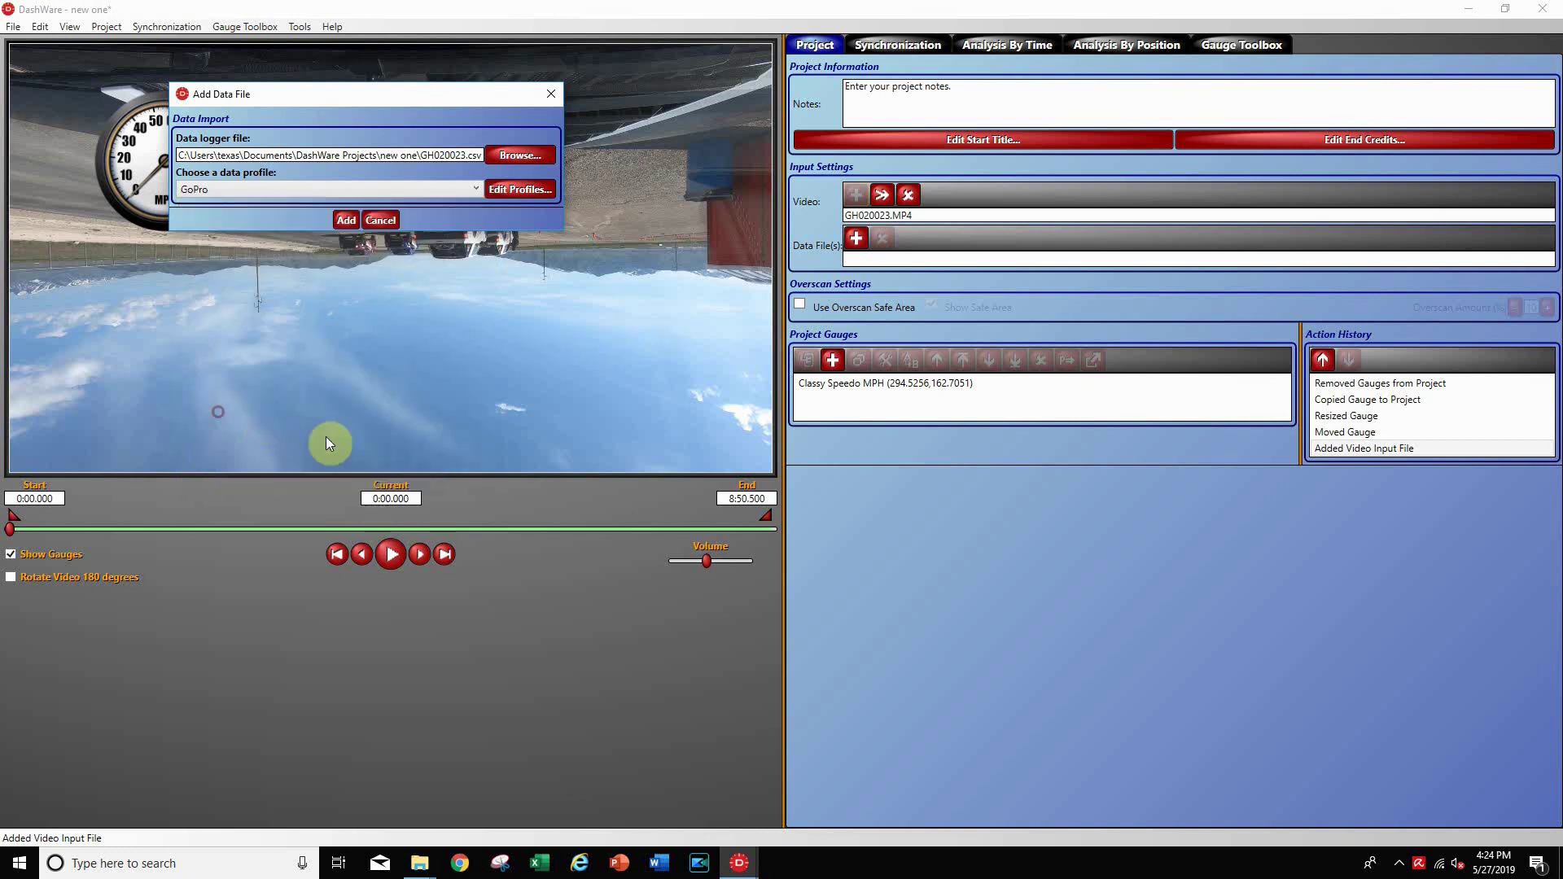
click(345, 221)
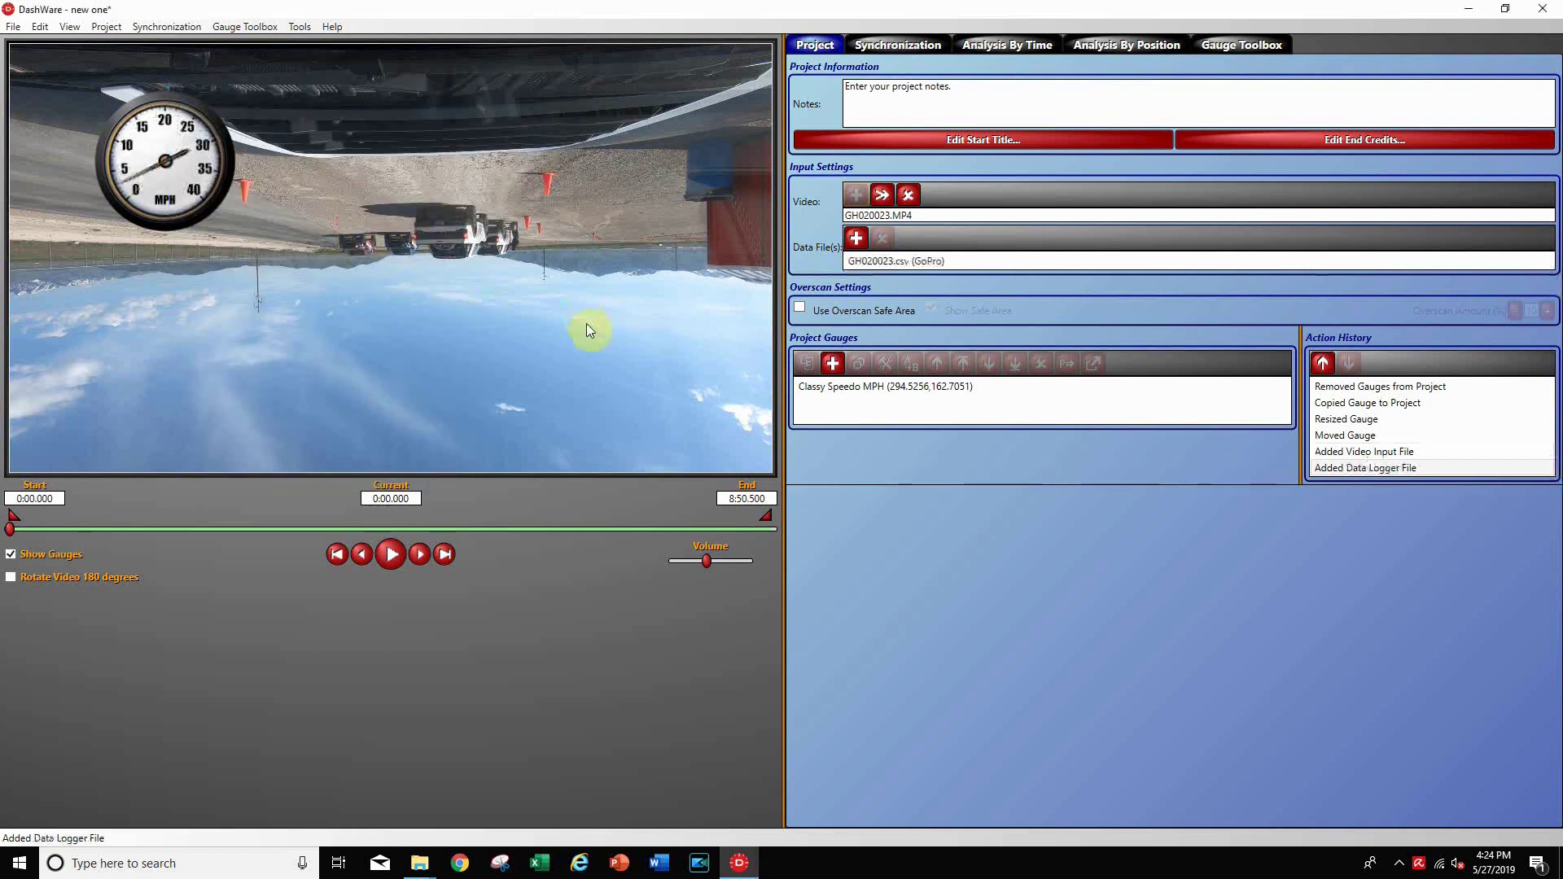
Rotate the video 180 degrees and preview playback at about 1:51, 4:21 and 5:17.
click(12, 578)
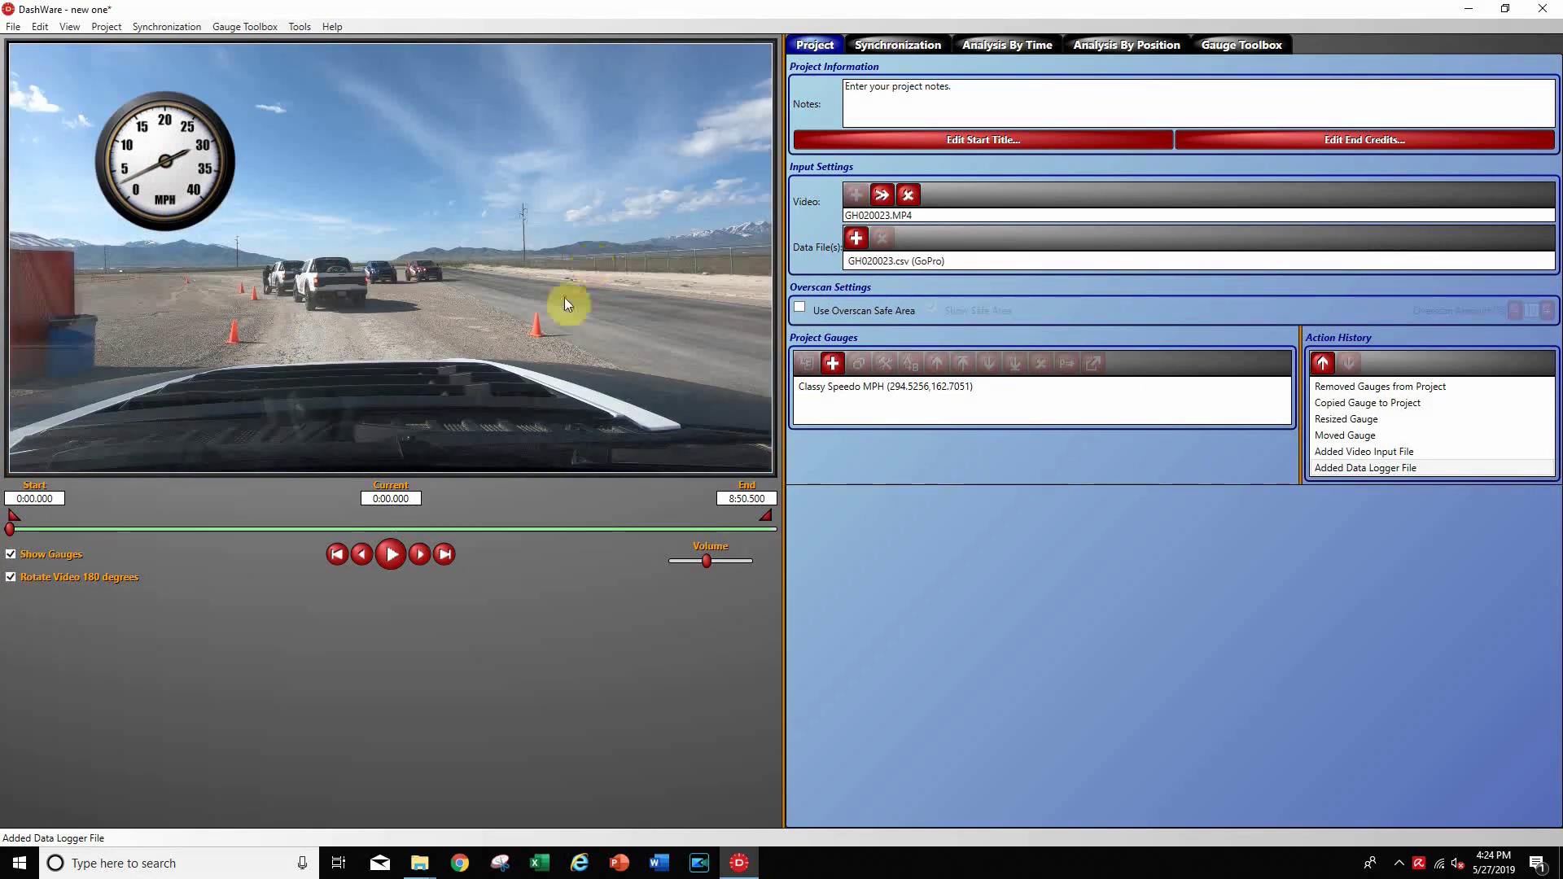
click(390, 553)
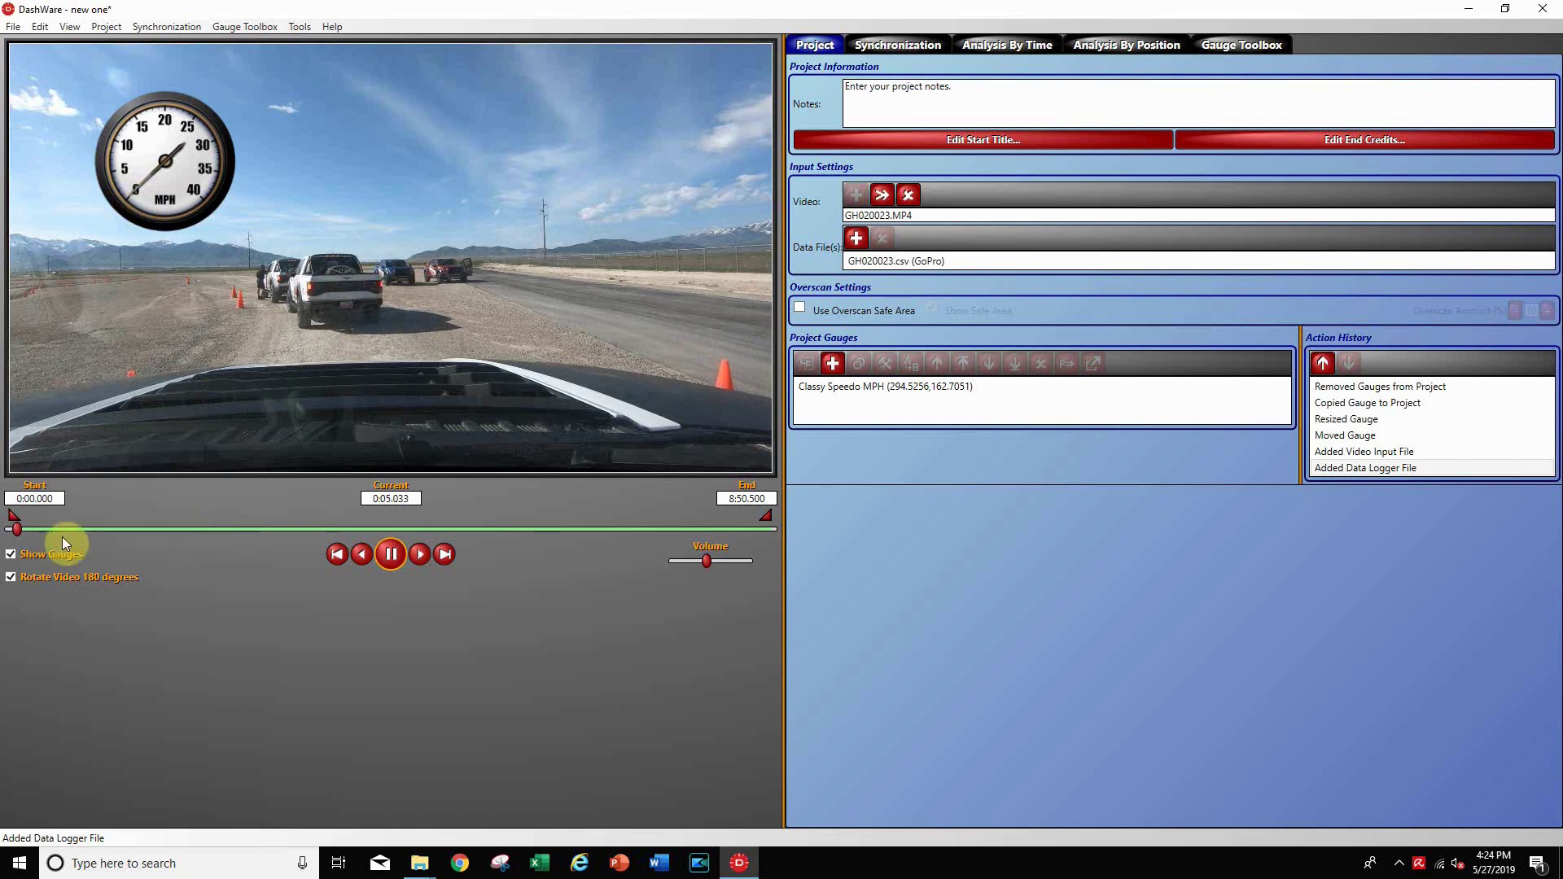
drag(17, 529, 181, 530)
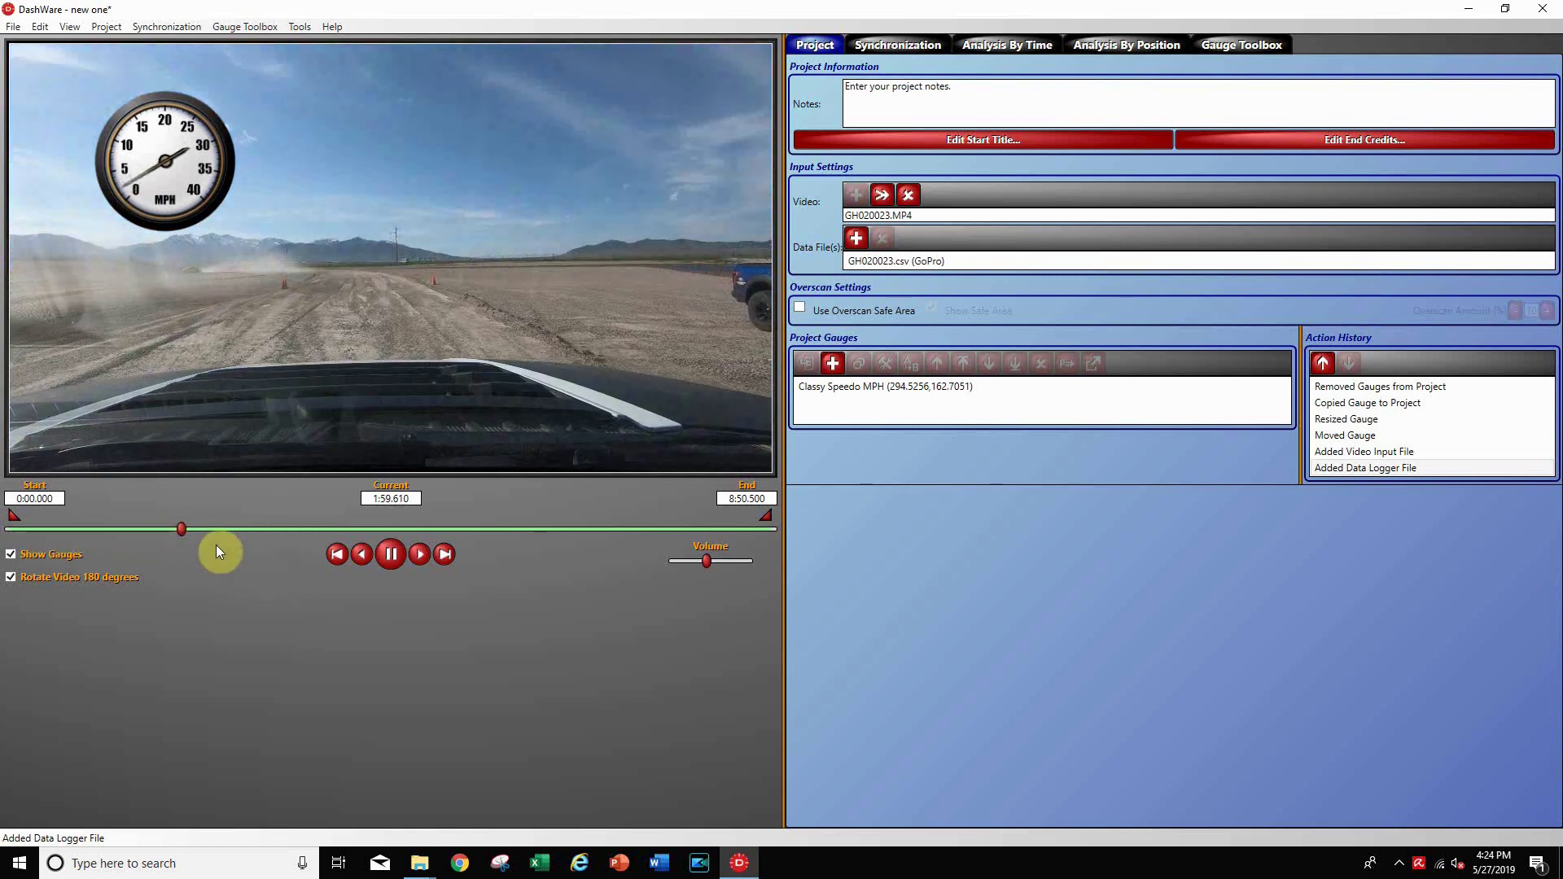
drag(182, 531, 386, 530)
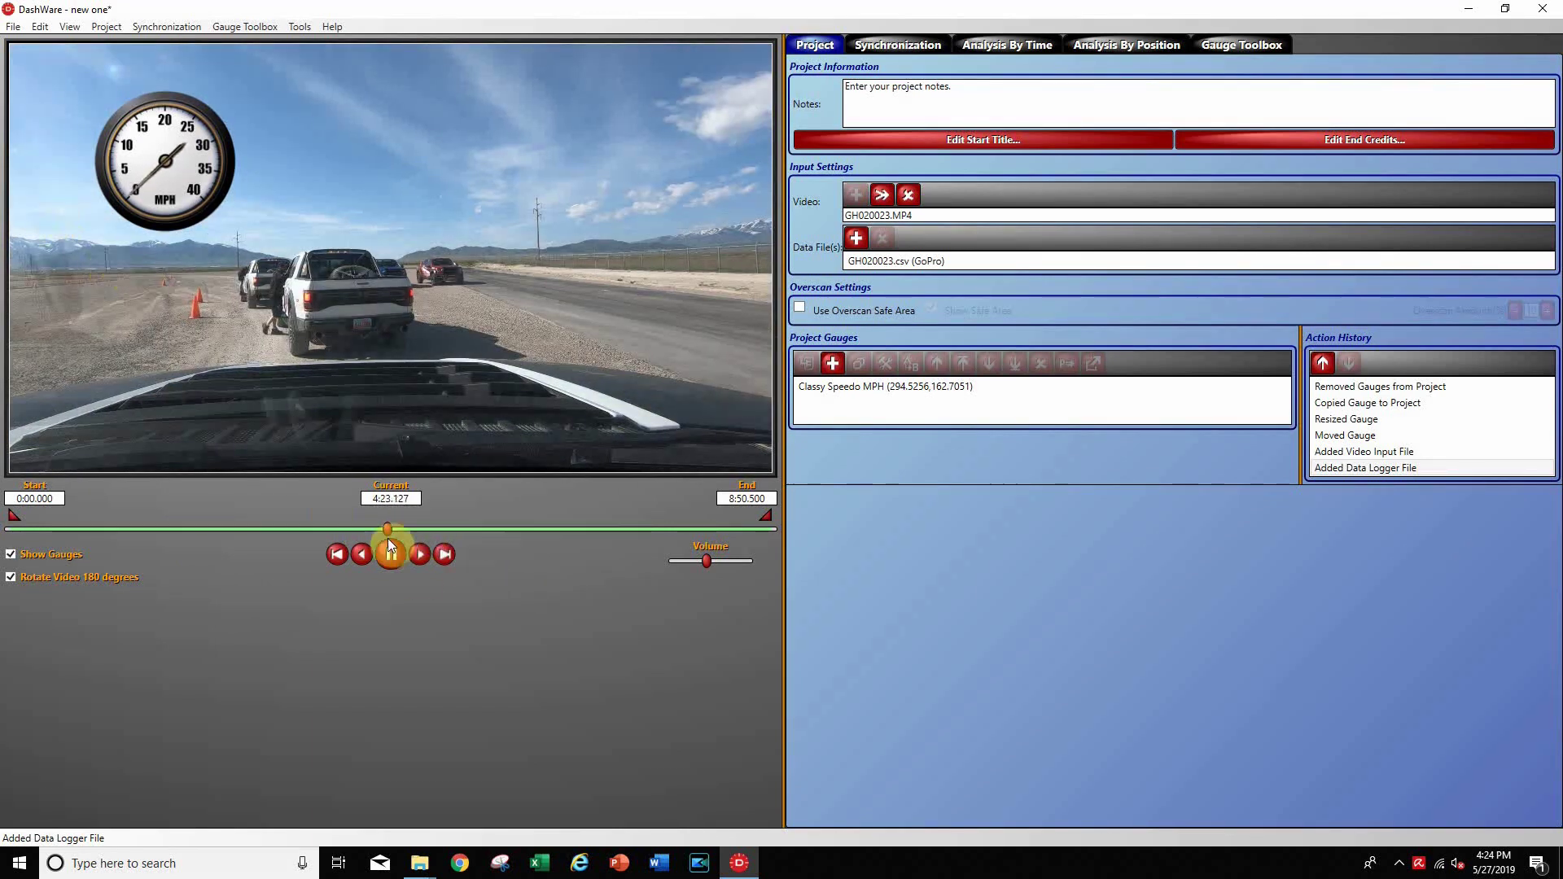
drag(387, 529, 548, 530)
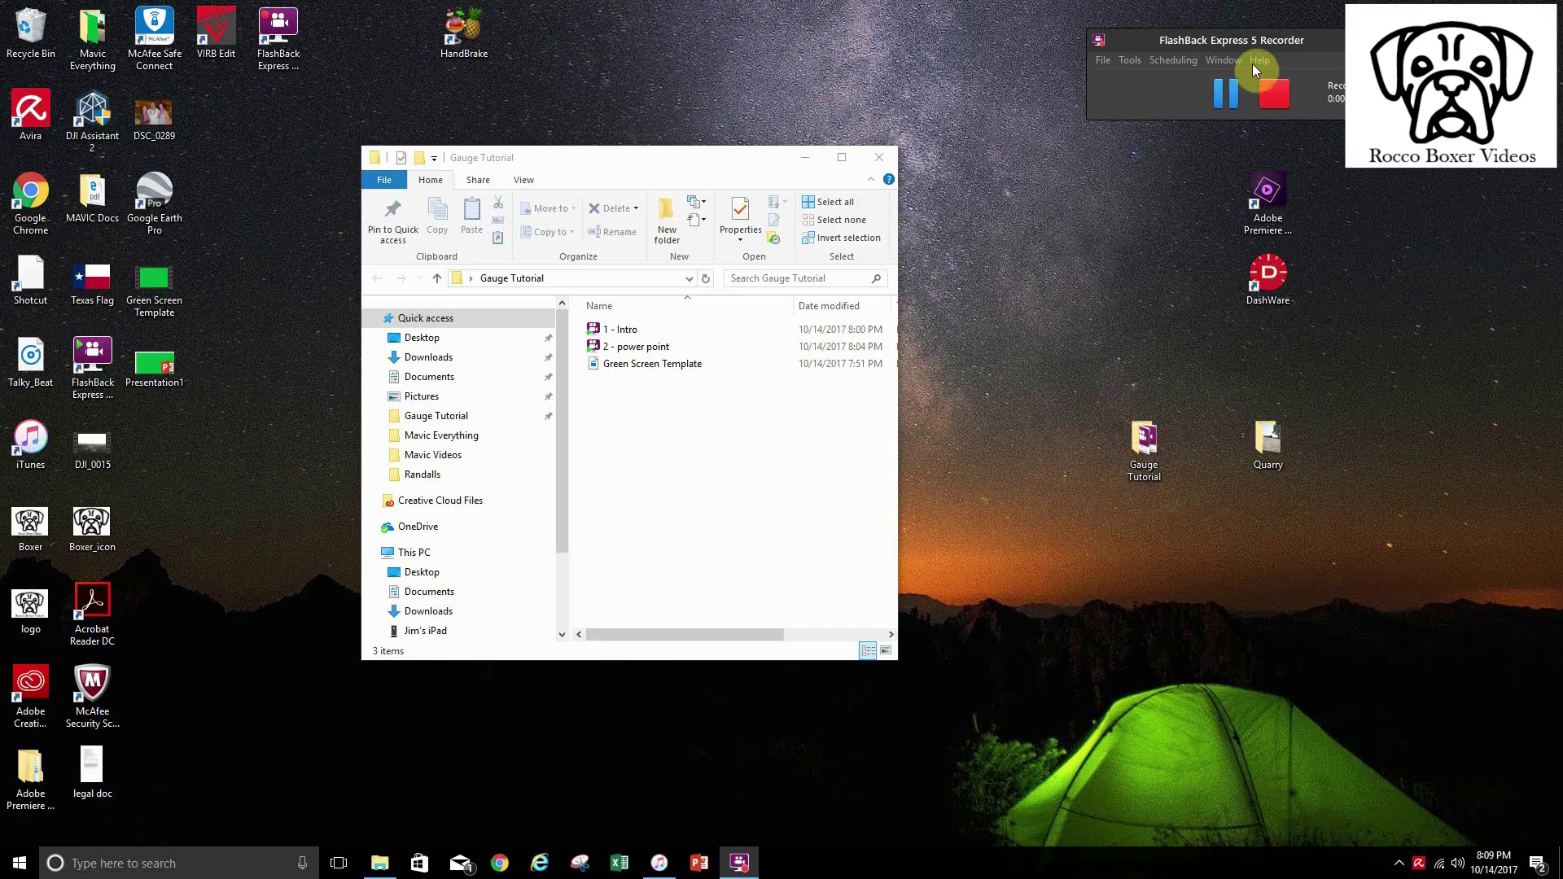
Minimize the Gauge Tutorial folder window and launch PowerPoint from the taskbar.
click(806, 157)
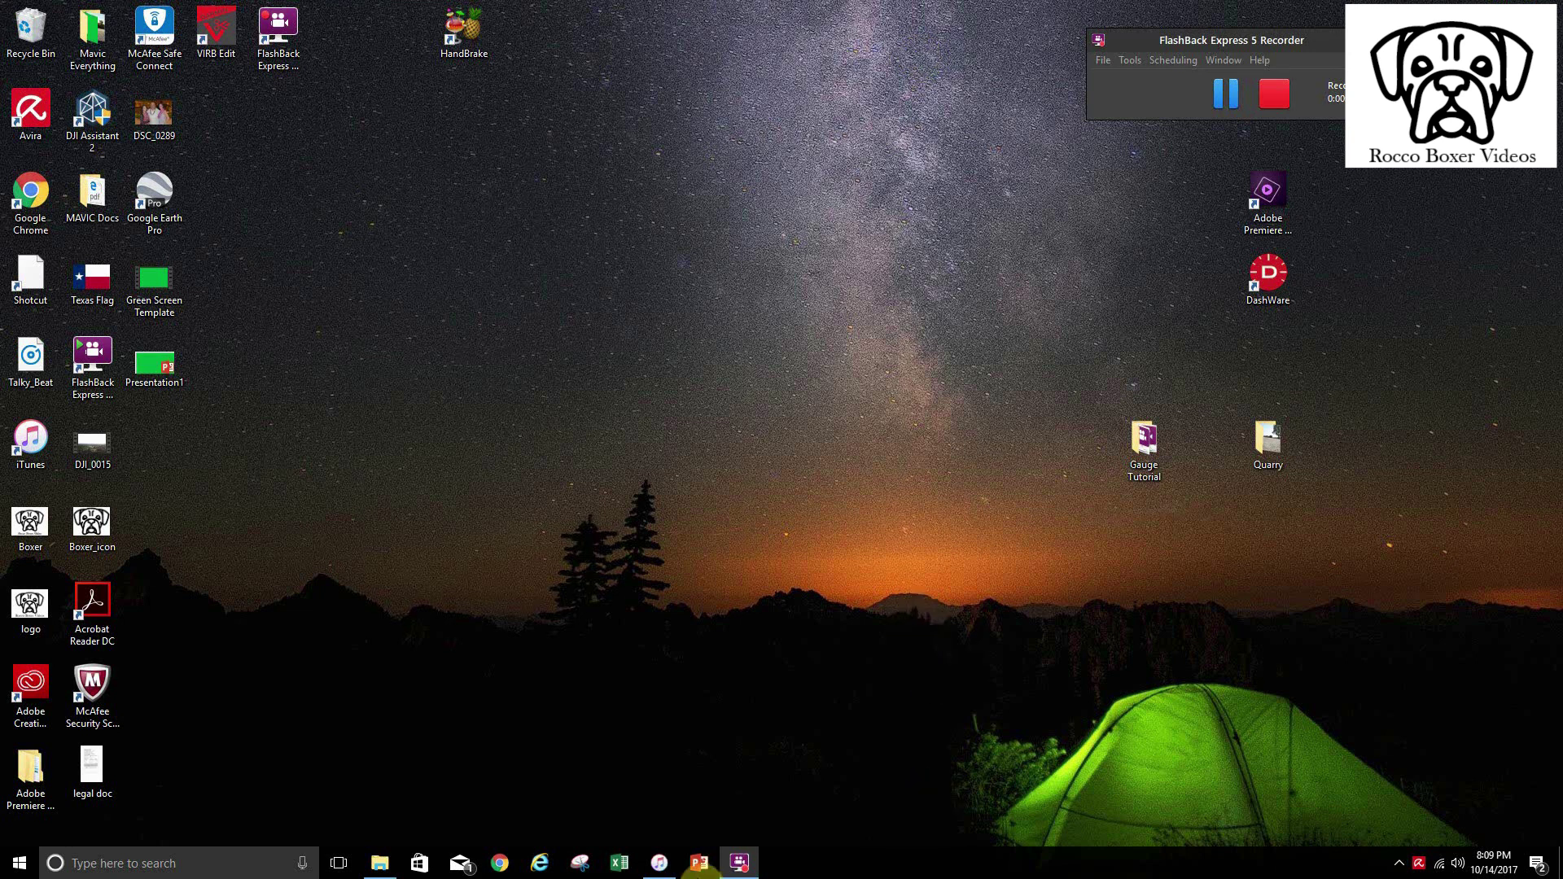
click(698, 863)
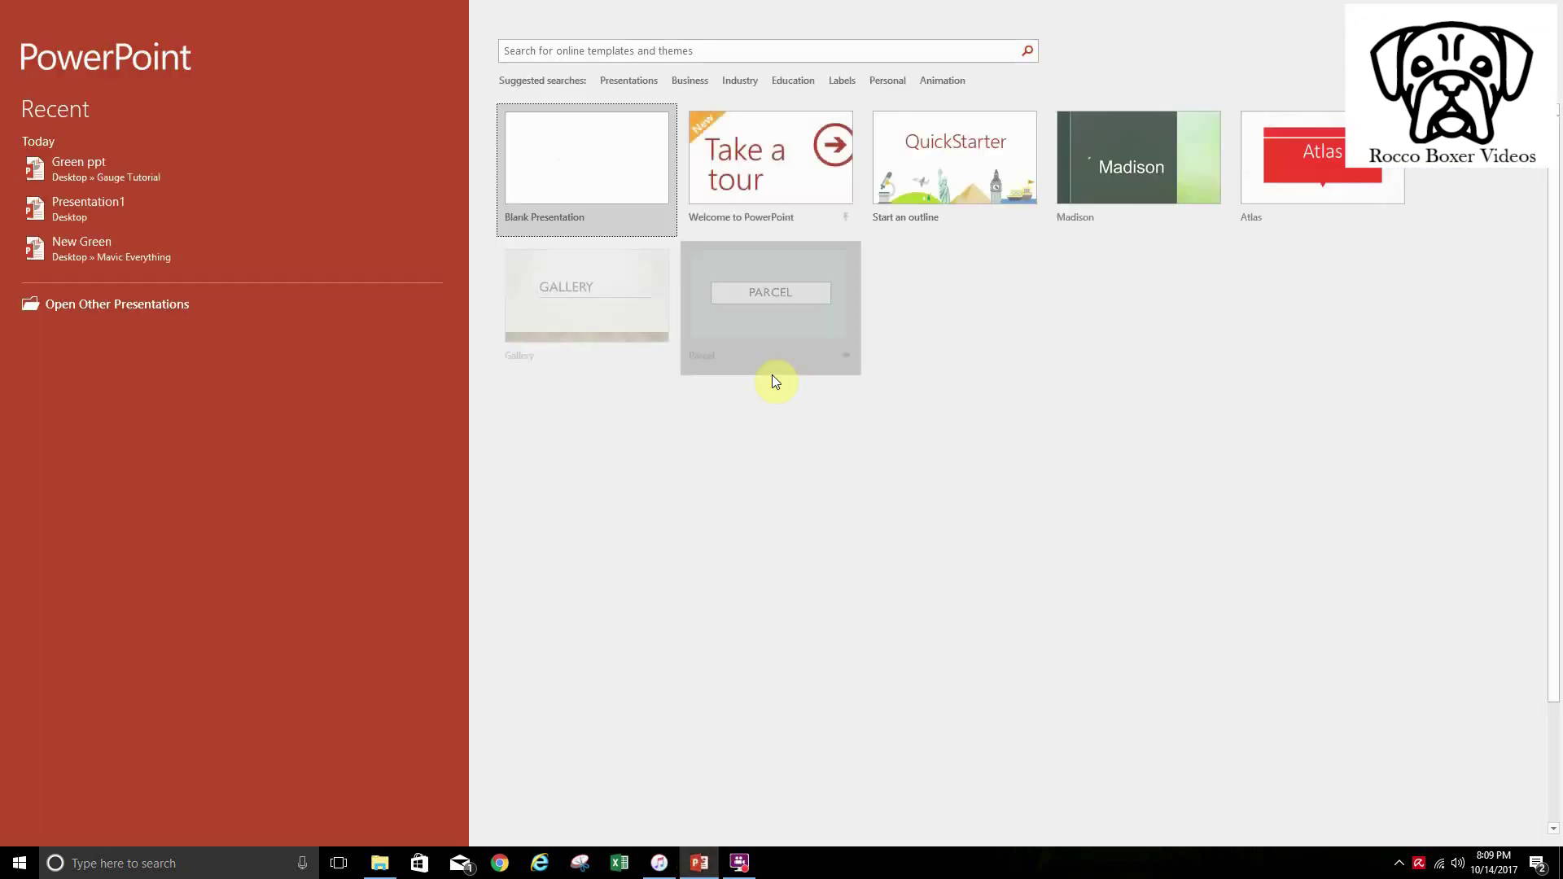
Start a blank presentation and delete its title and subtitle placeholders.
click(558, 153)
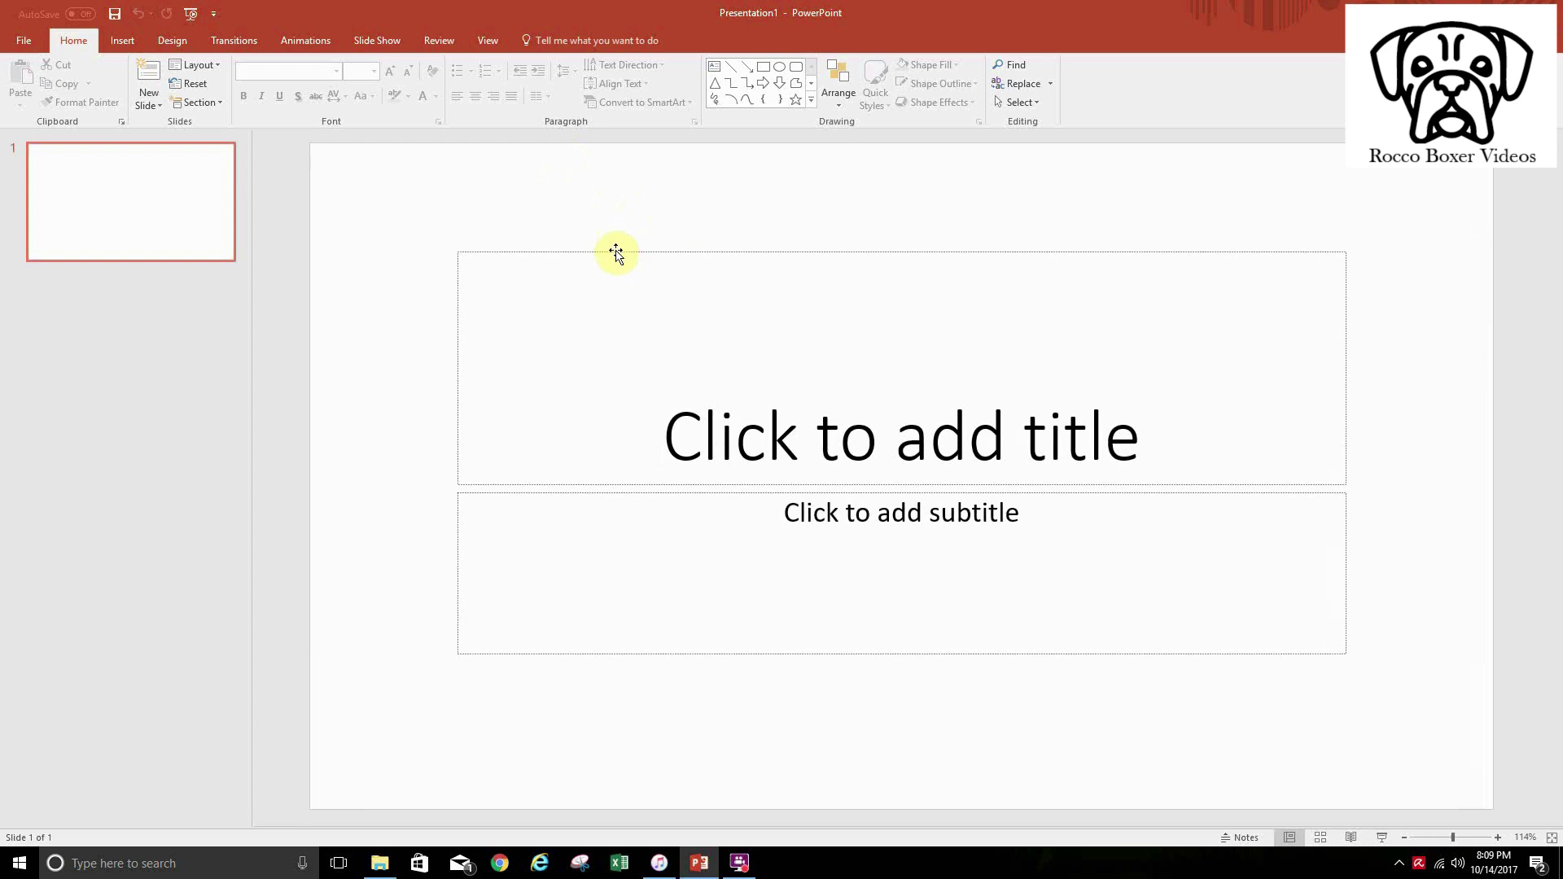
click(616, 252)
key(Delete)
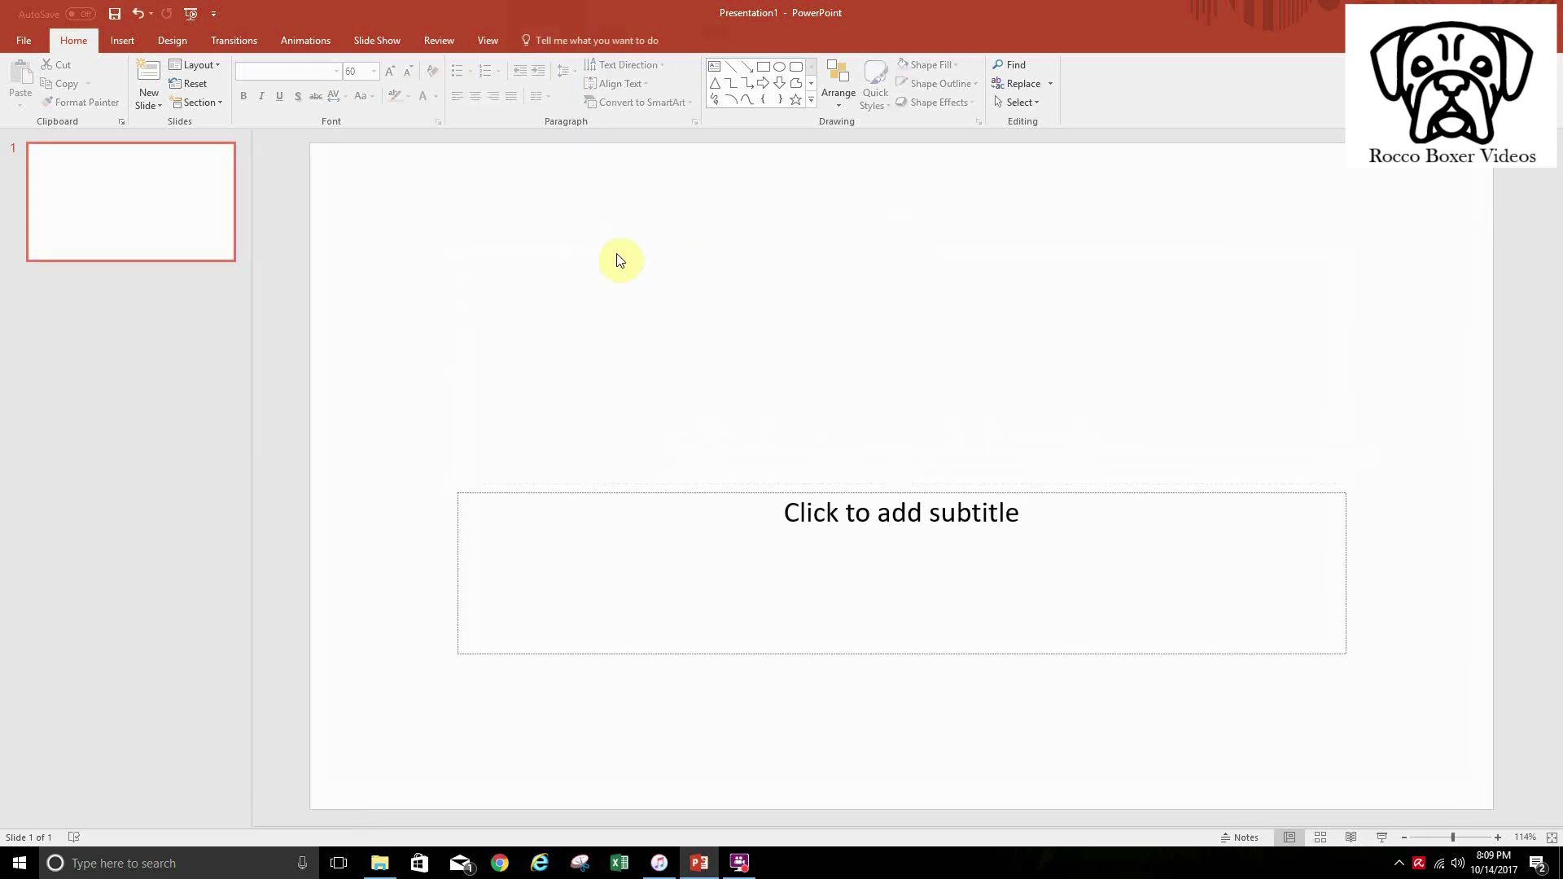
click(721, 493)
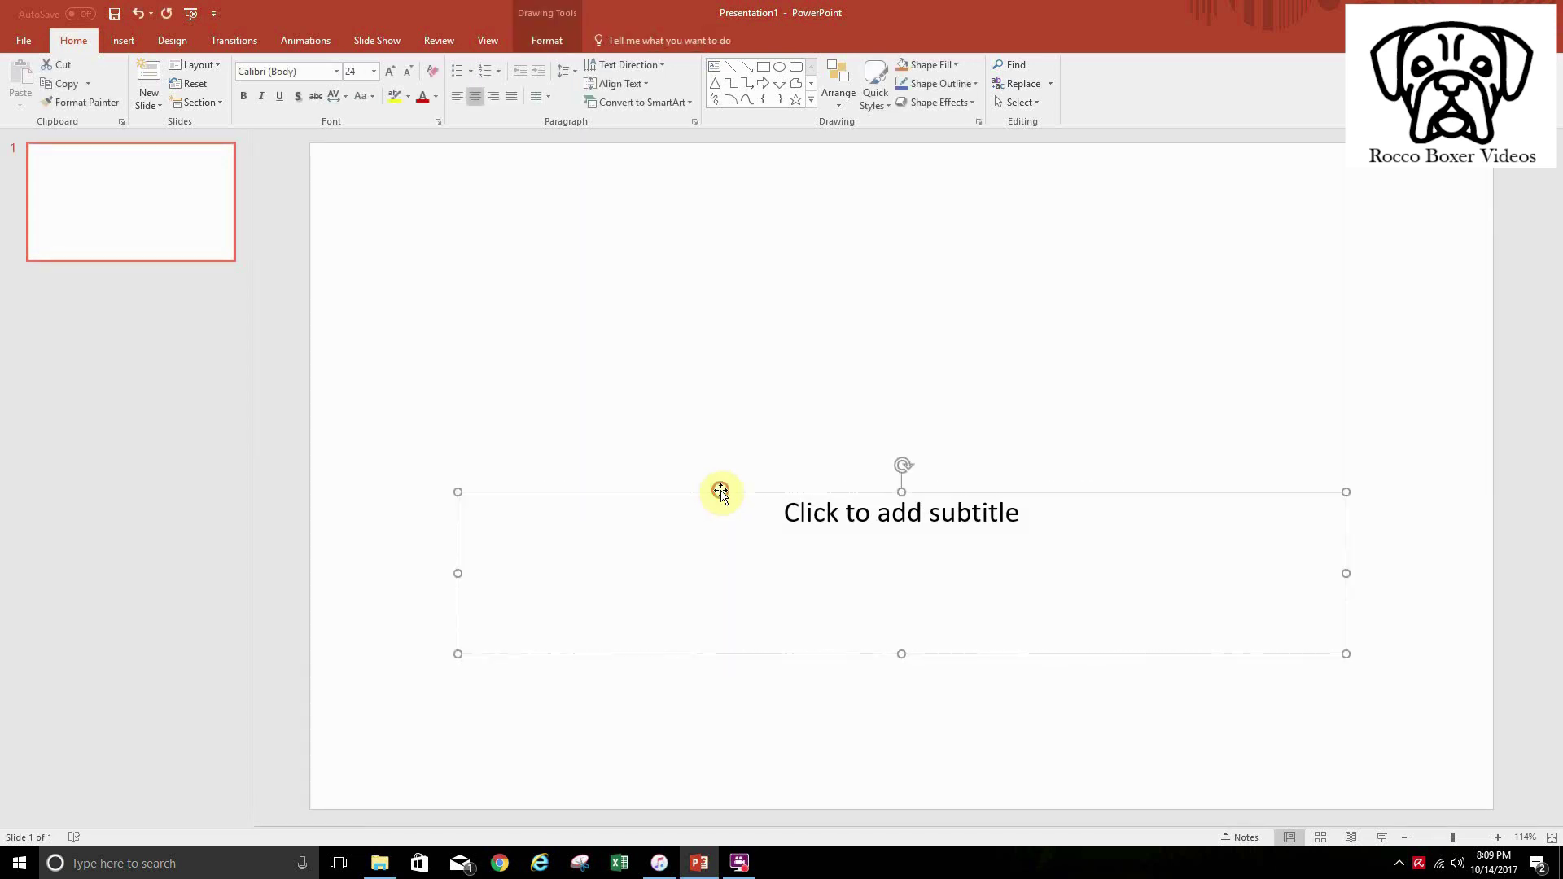
key(Delete)
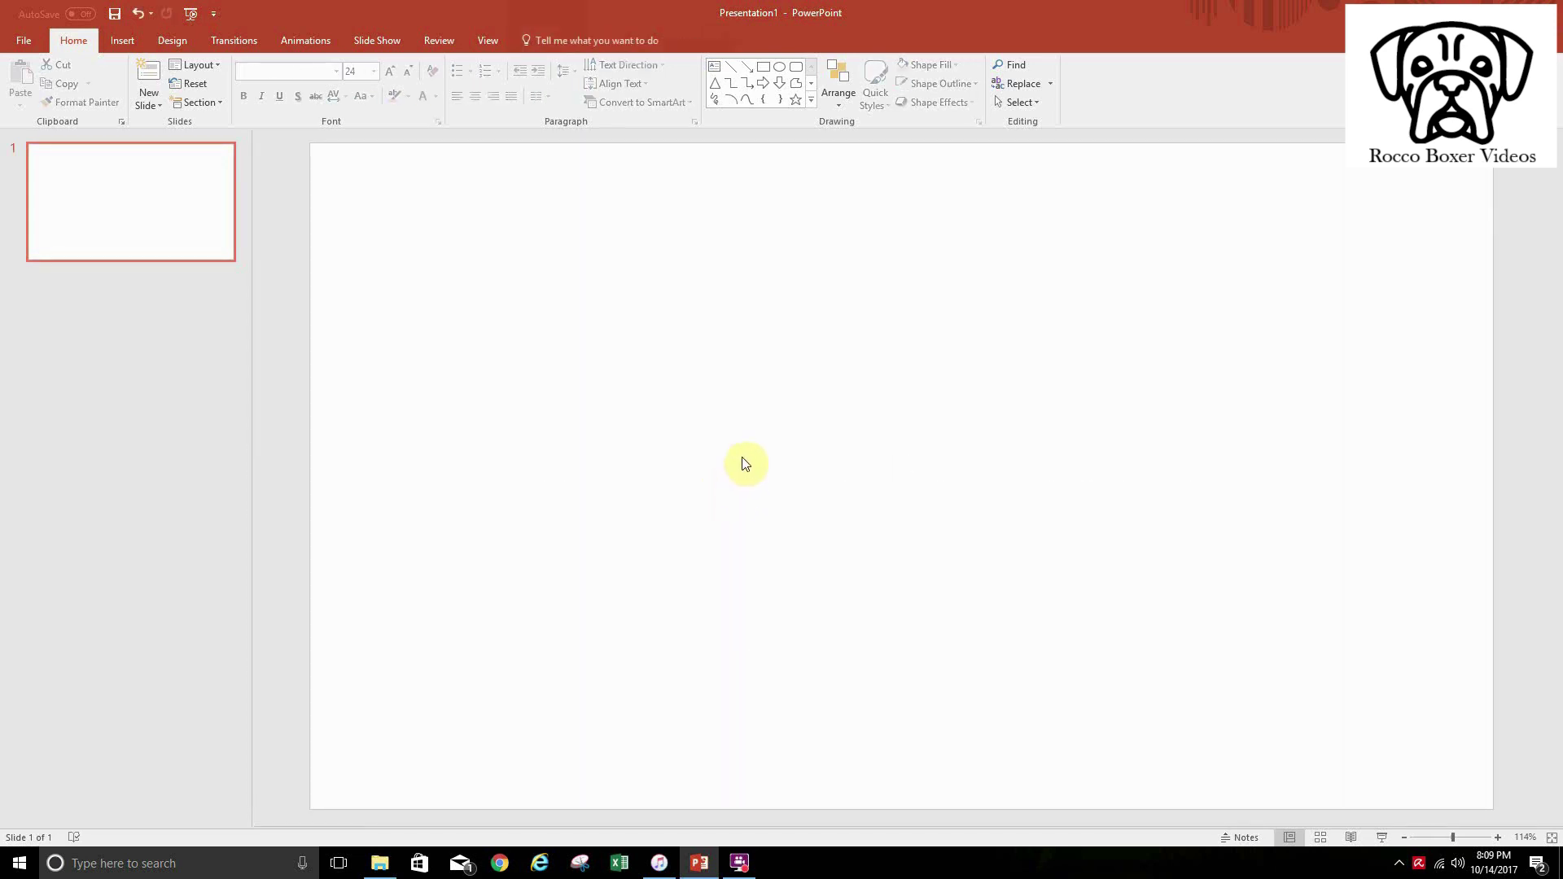
Draw a rectangle covering the entire slide.
click(770, 70)
mouse_move(309, 143)
mouse_down()
mouse_move(809, 551)
mouse_move(1423, 809)
mouse_move(1493, 809)
mouse_up()
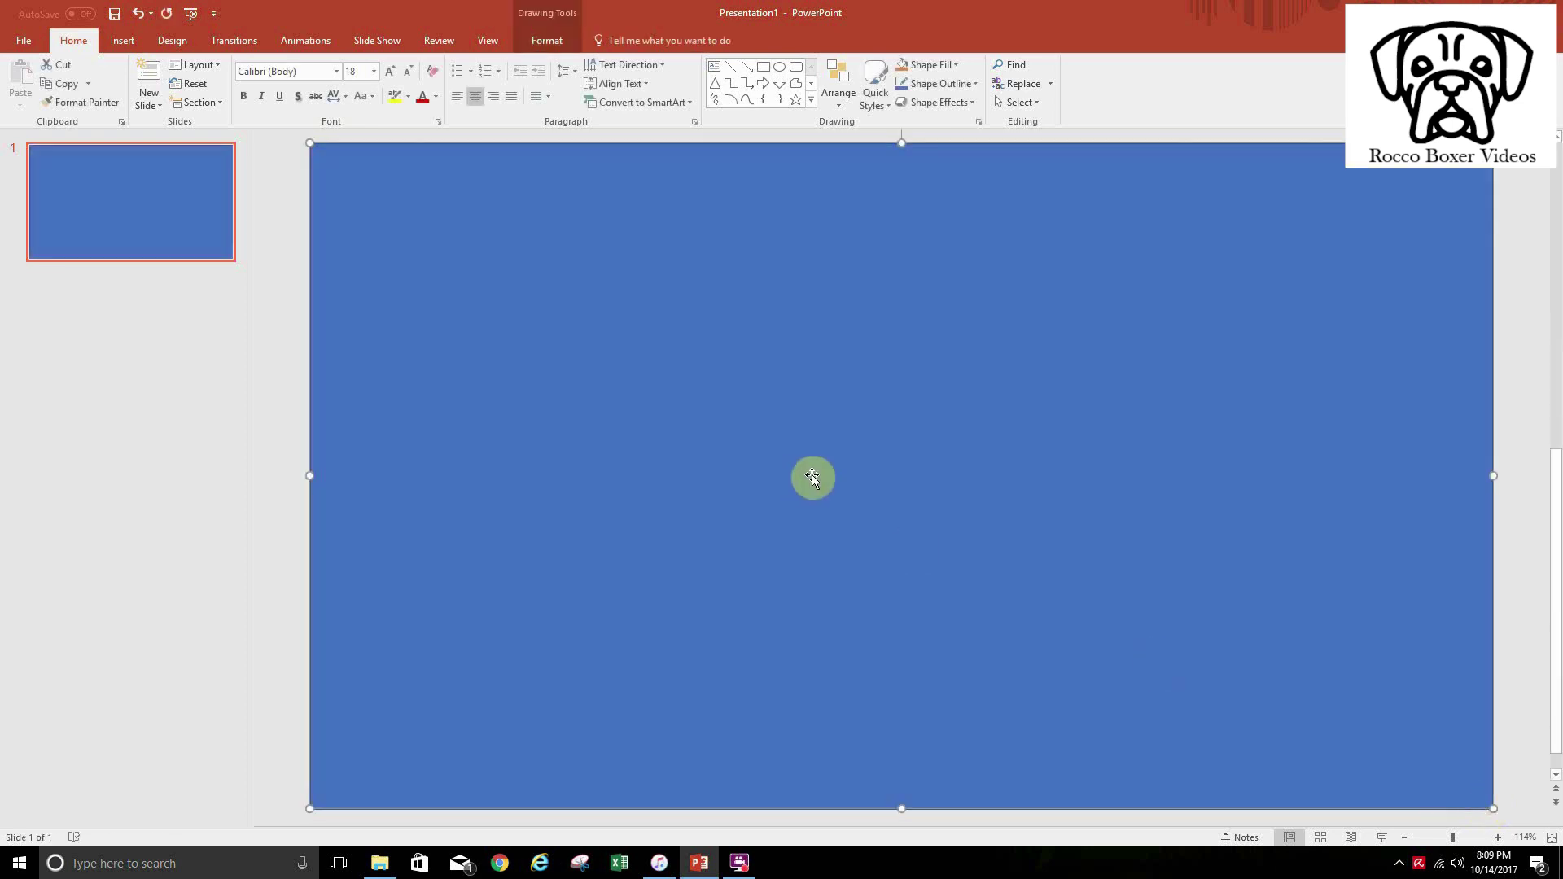
click(959, 67)
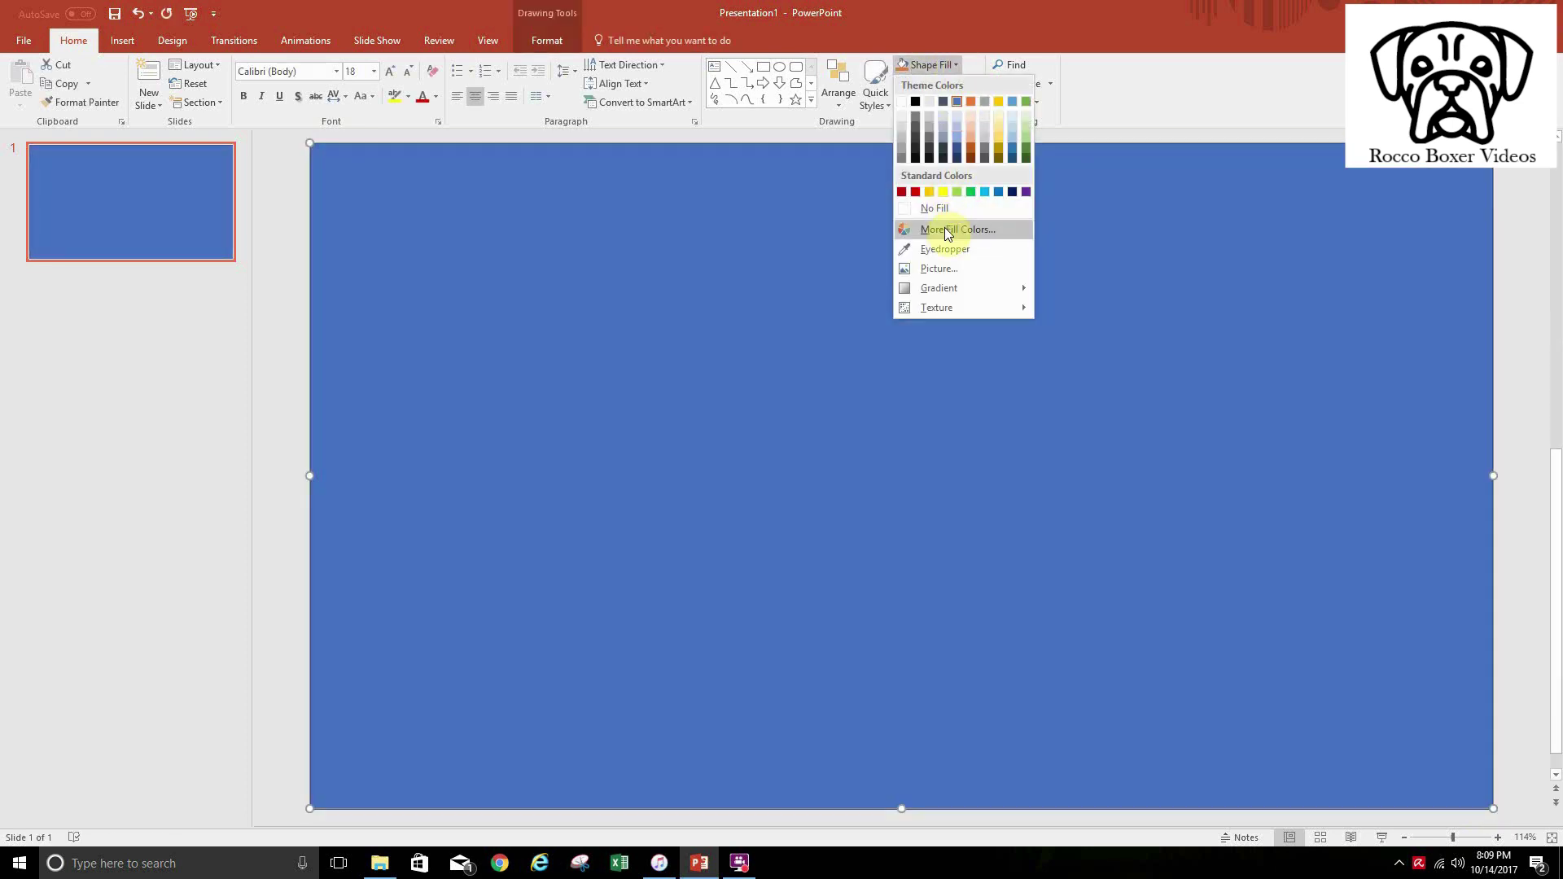
Give the rectangle a custom fill colour of Red 0, Green 177, Blue 64.
click(946, 231)
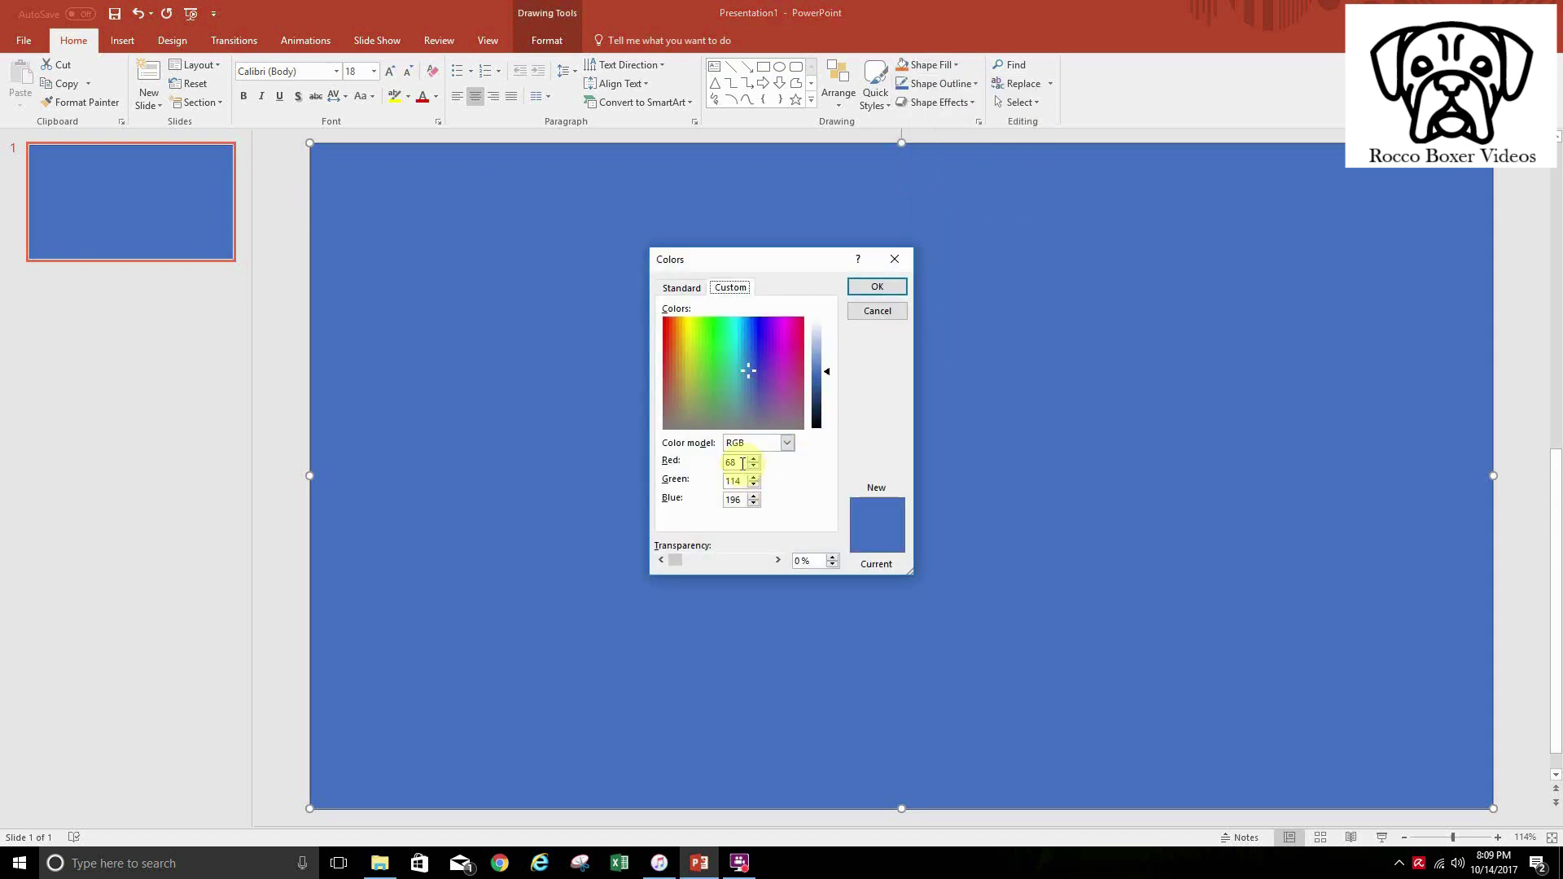
drag(743, 464, 724, 467)
text(0)
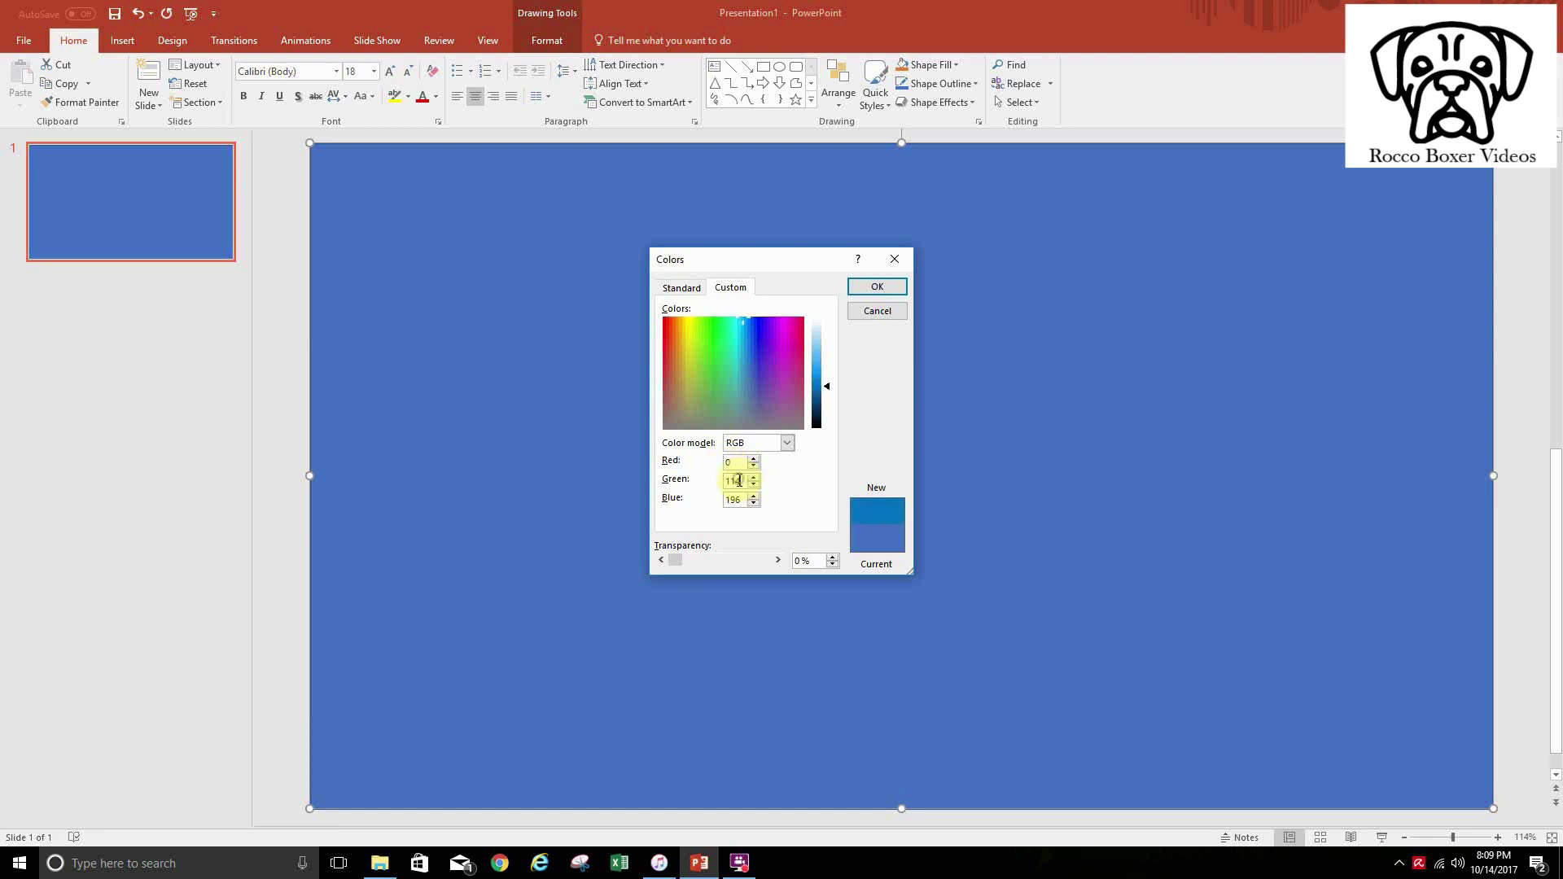
double_click(731, 481)
text(177)
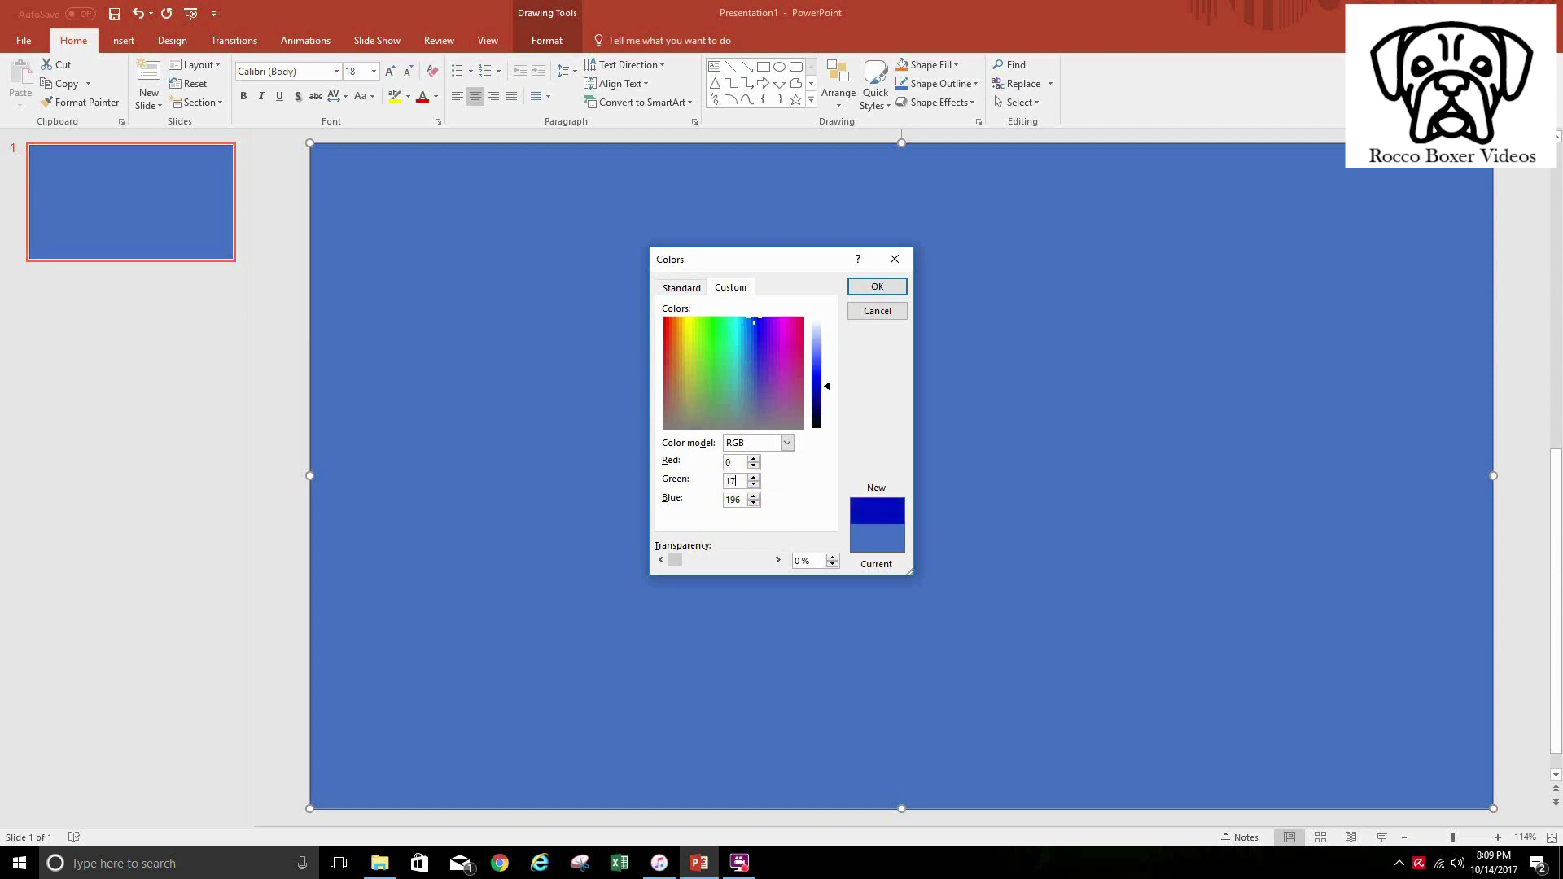
double_click(742, 497)
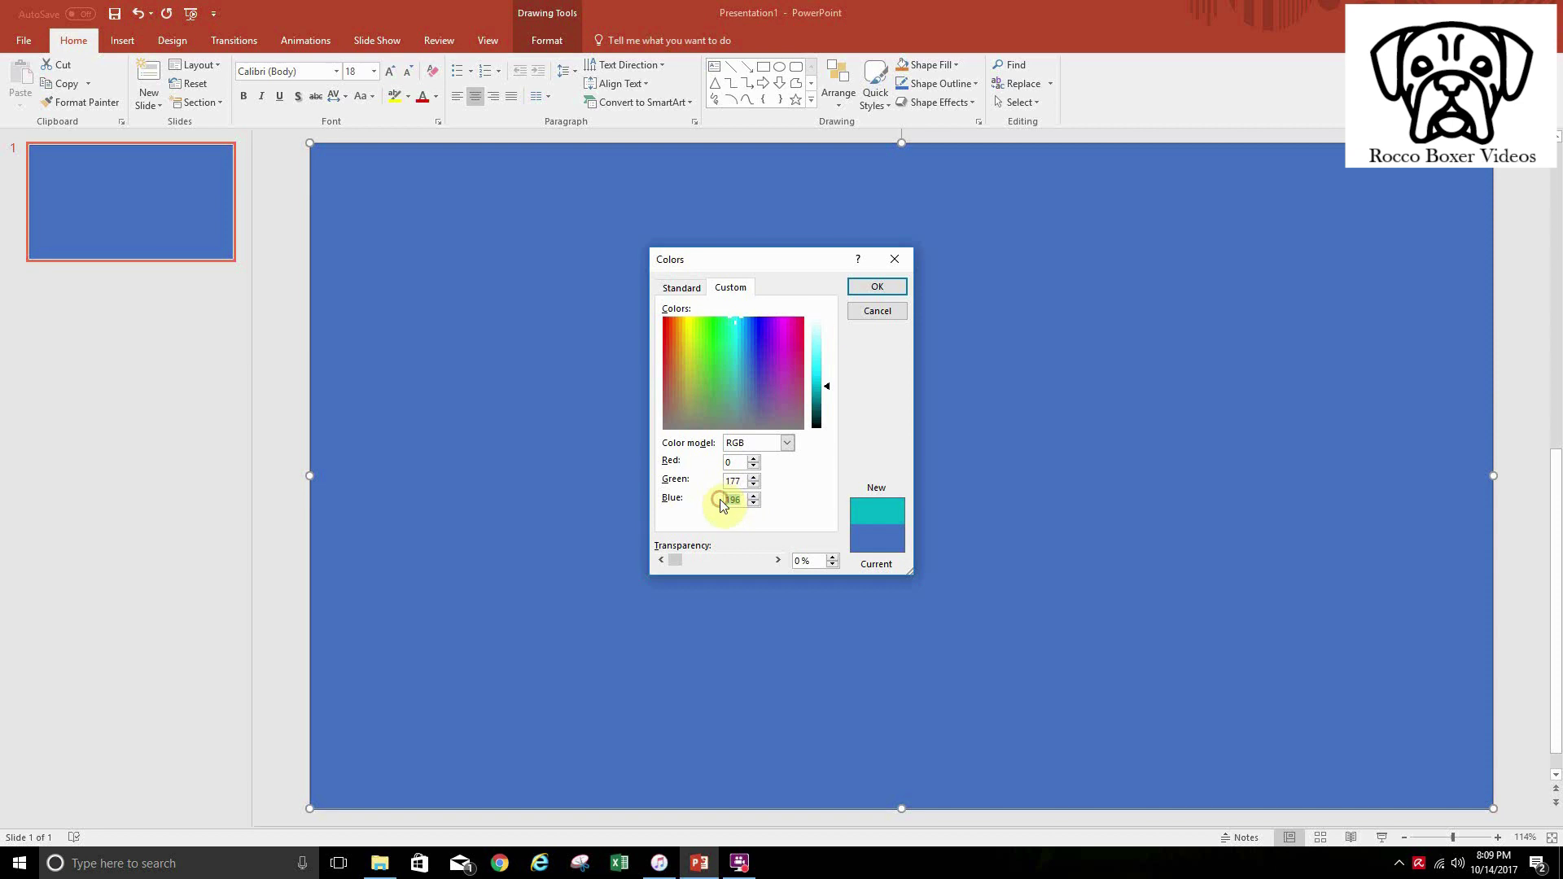
text(64)
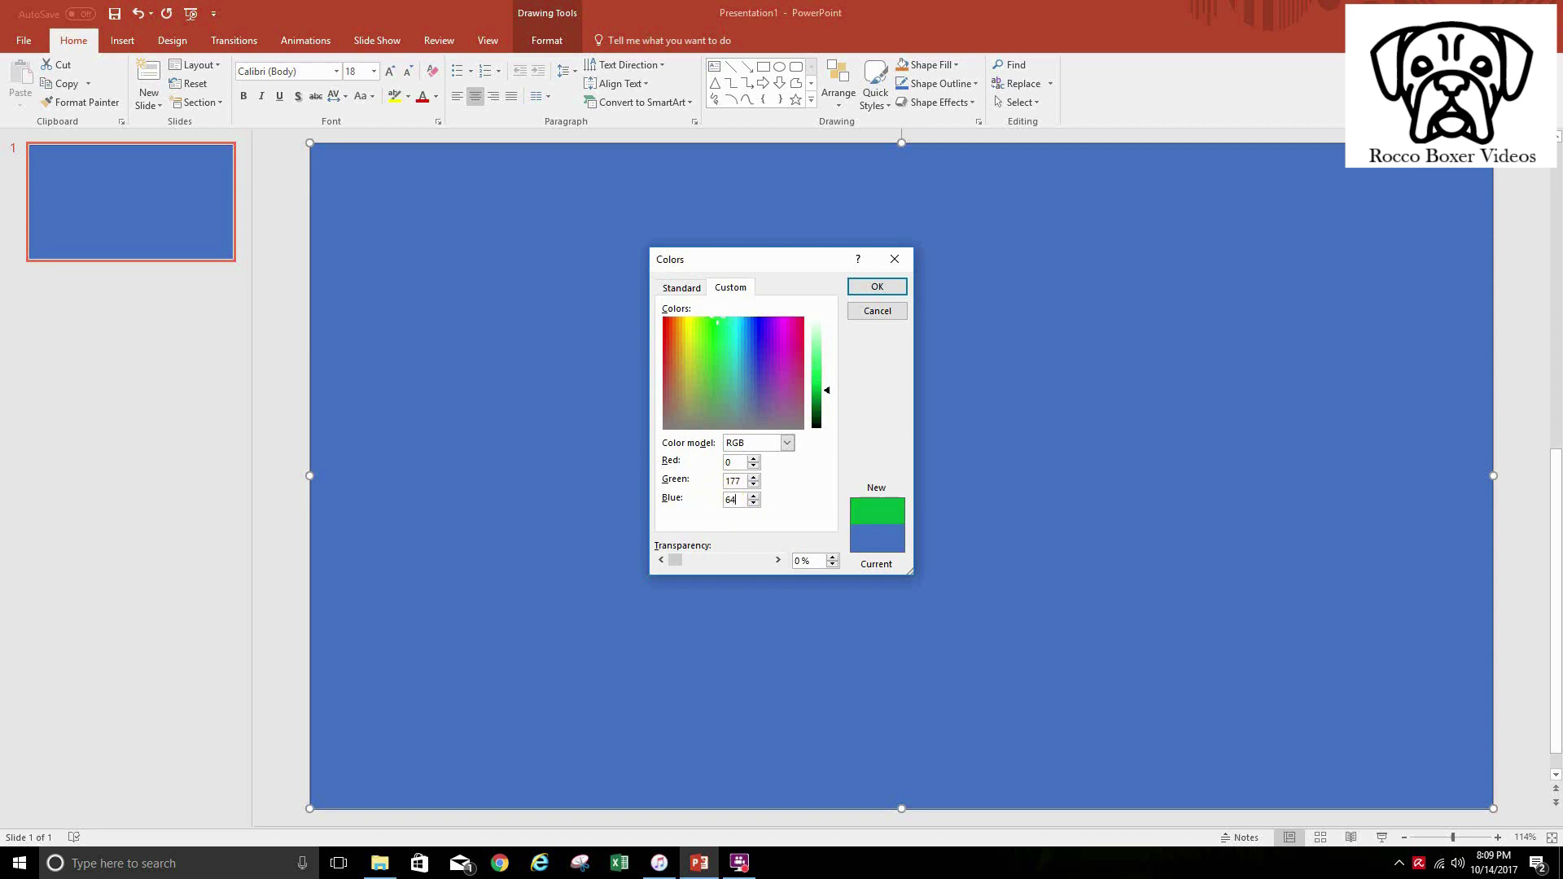
click(878, 288)
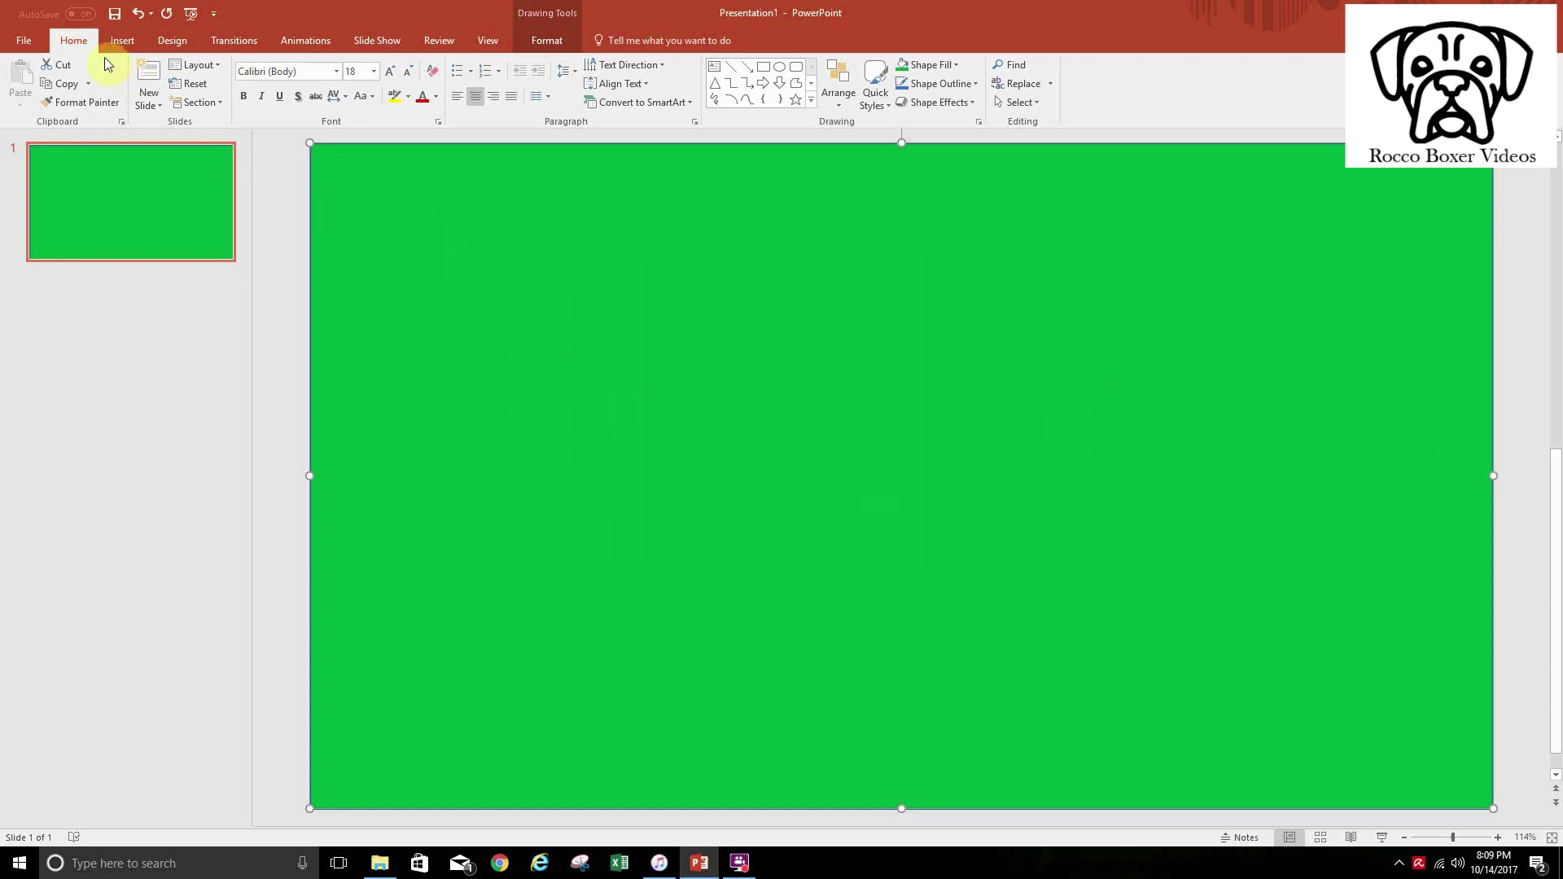
Save just the current slide as a JPEG named Presentation1 in the Gauge Tutorial folder.
click(27, 45)
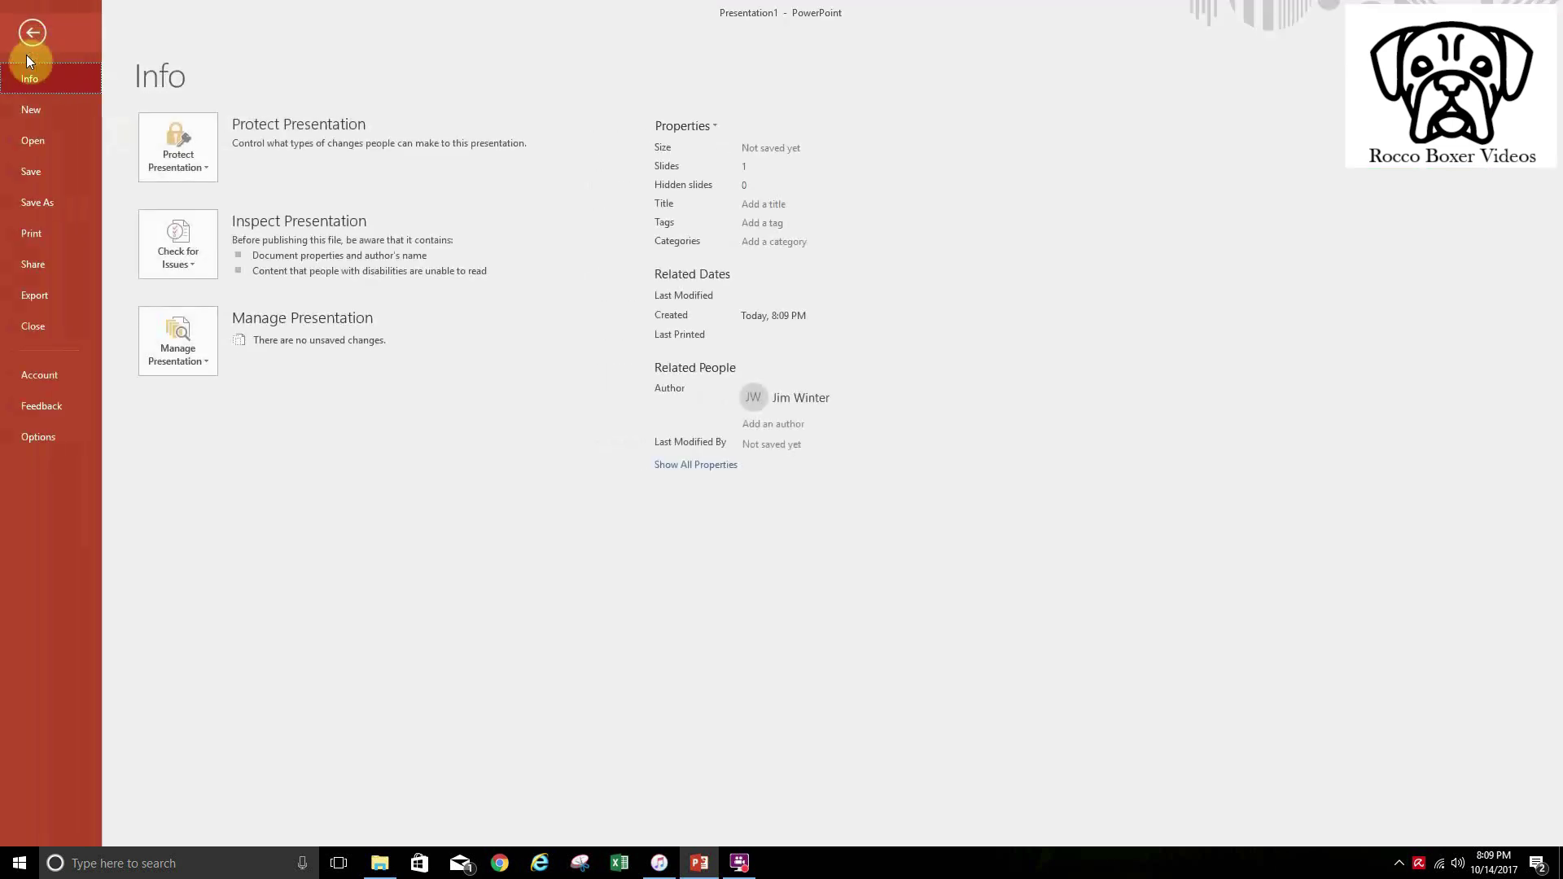
click(33, 200)
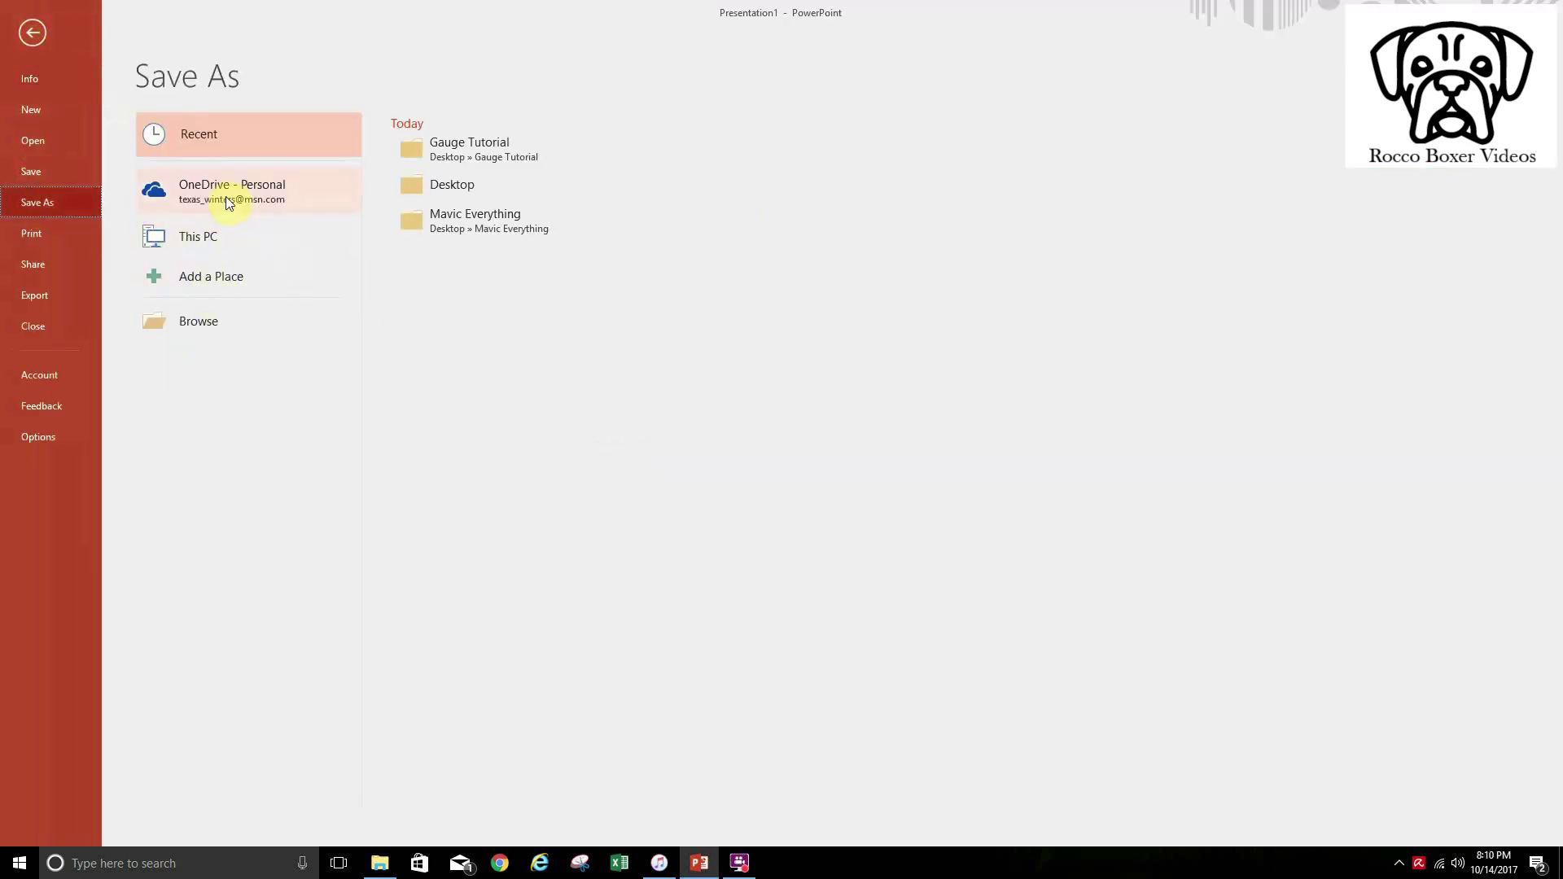
click(453, 155)
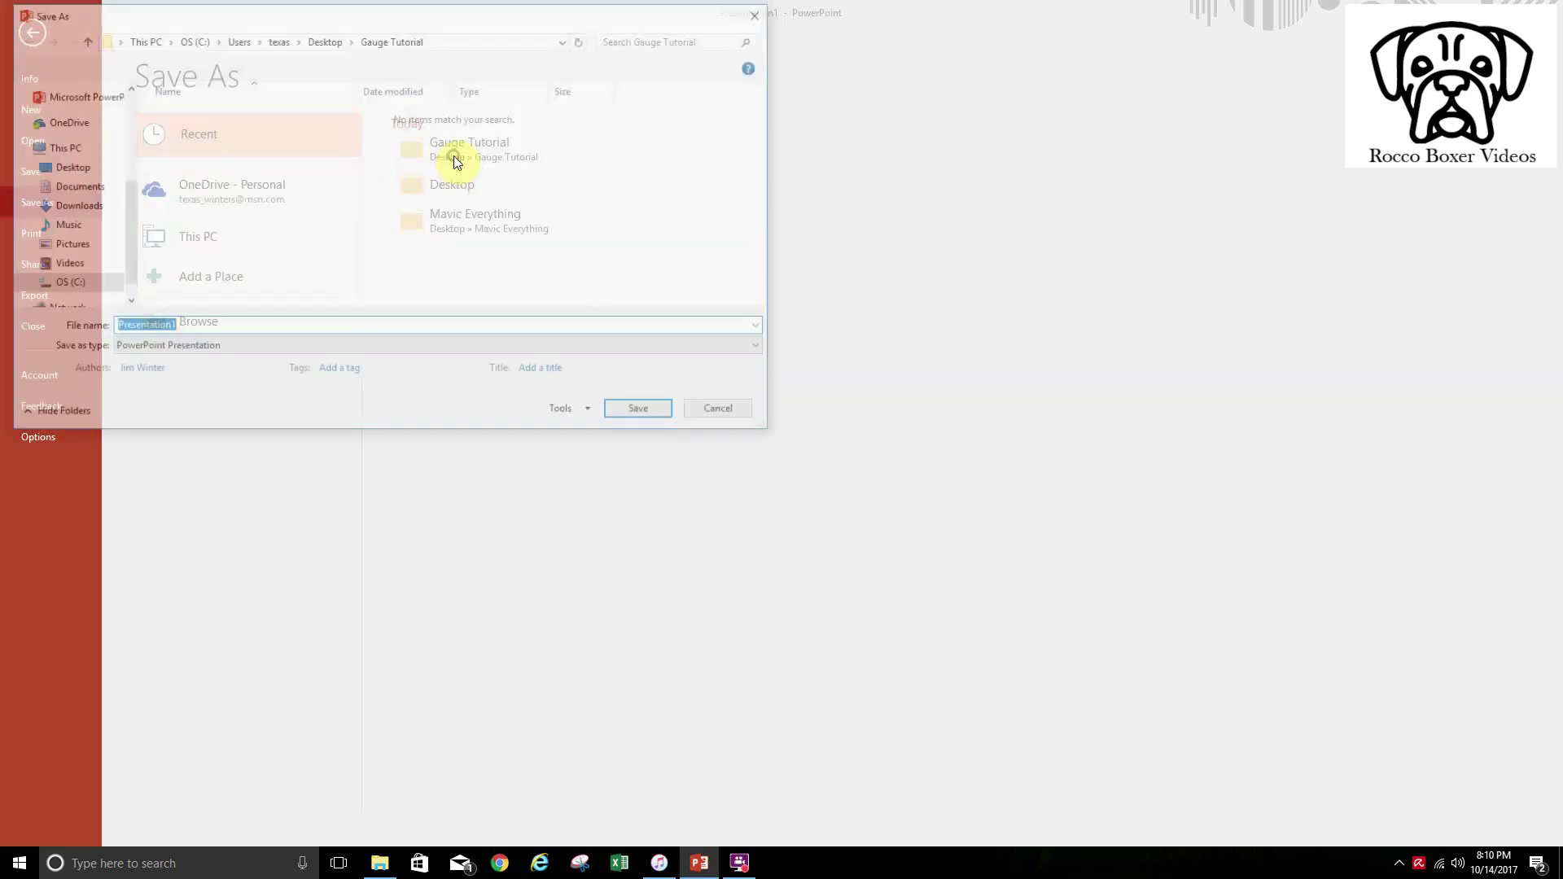
click(606, 348)
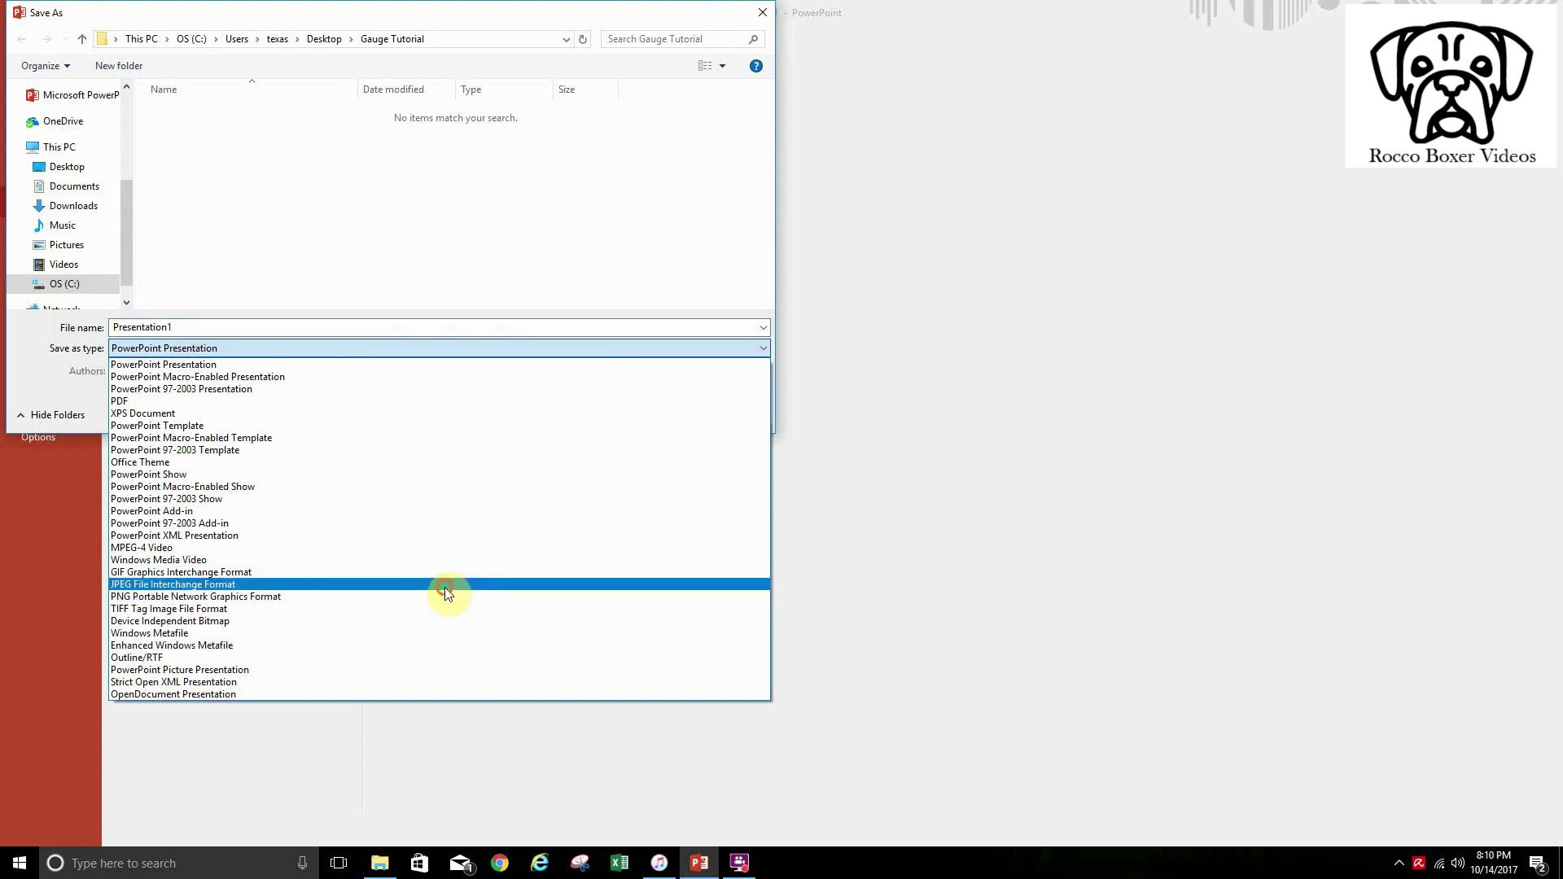
click(445, 586)
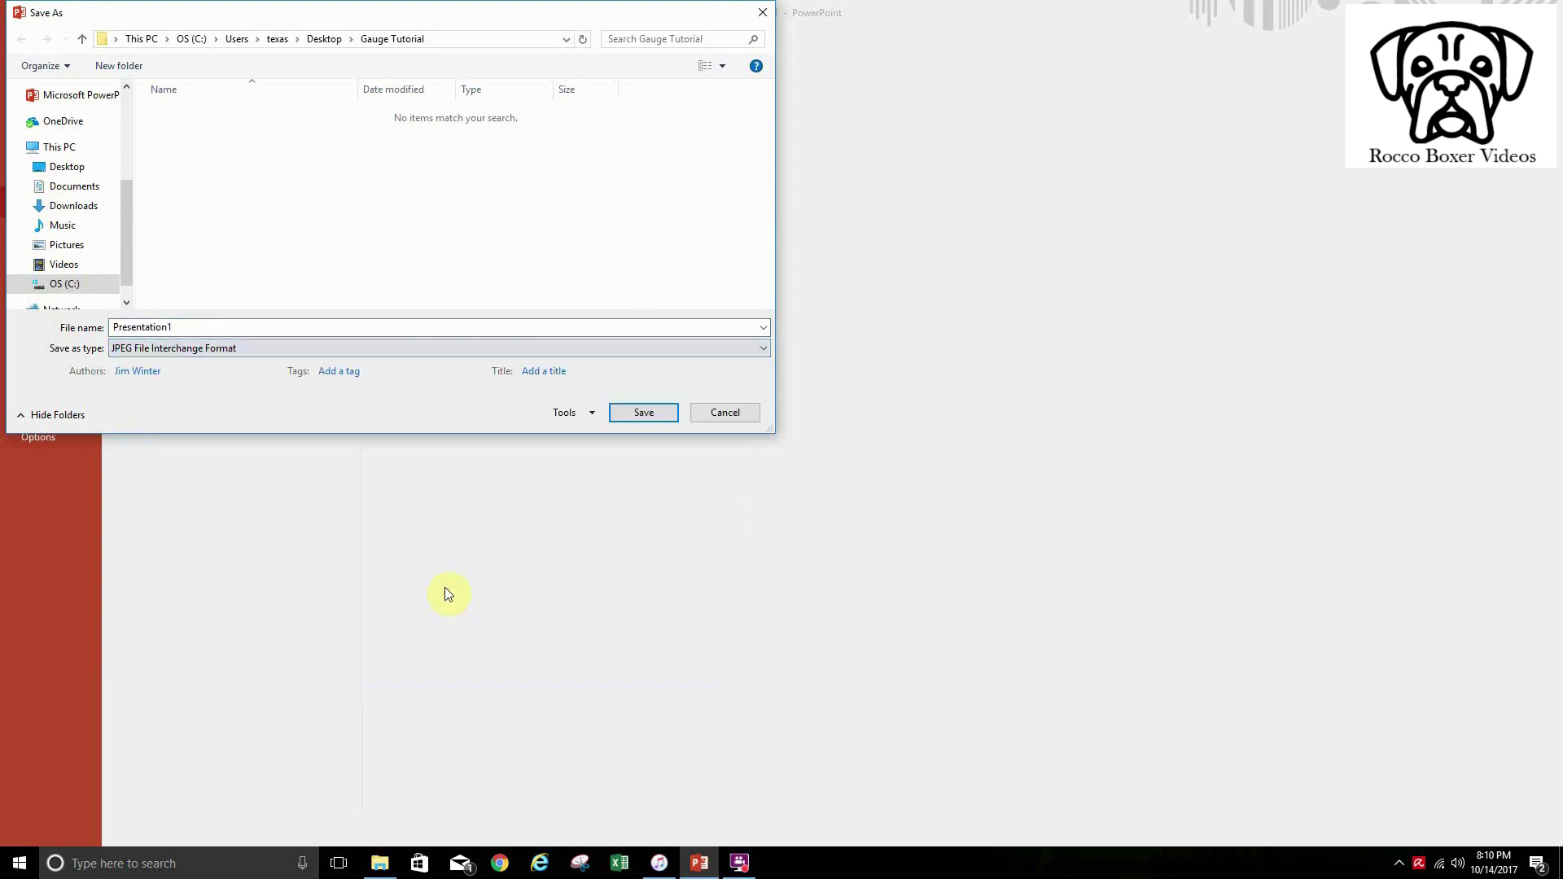
click(639, 414)
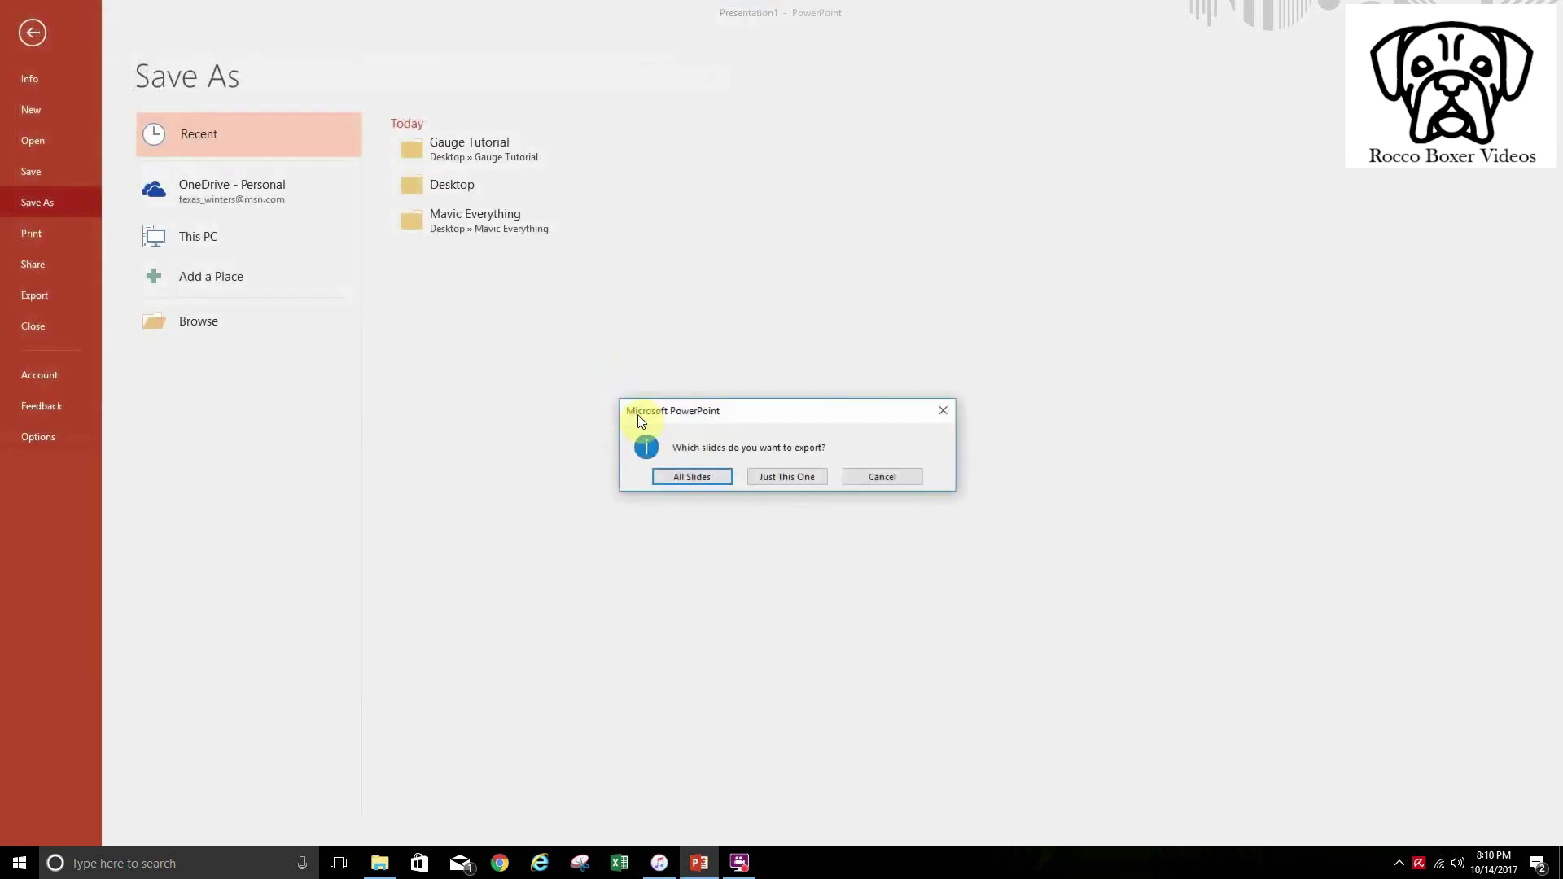
click(787, 477)
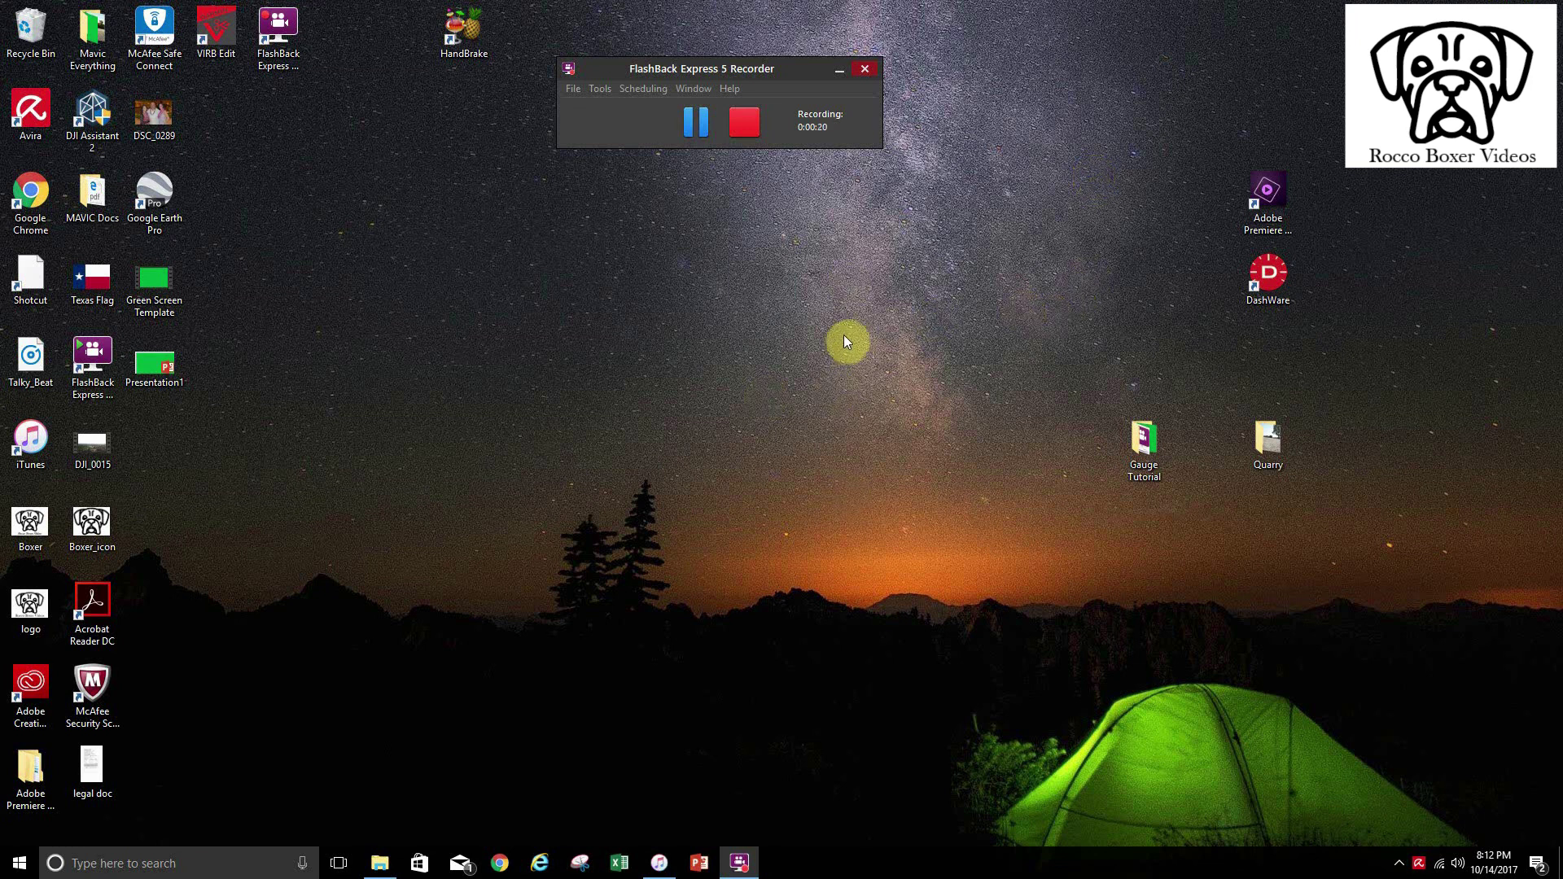
Launch the Premiere Elements 15 Video Editor and import Presentation1.jpg into the project assets.
double_click(1264, 208)
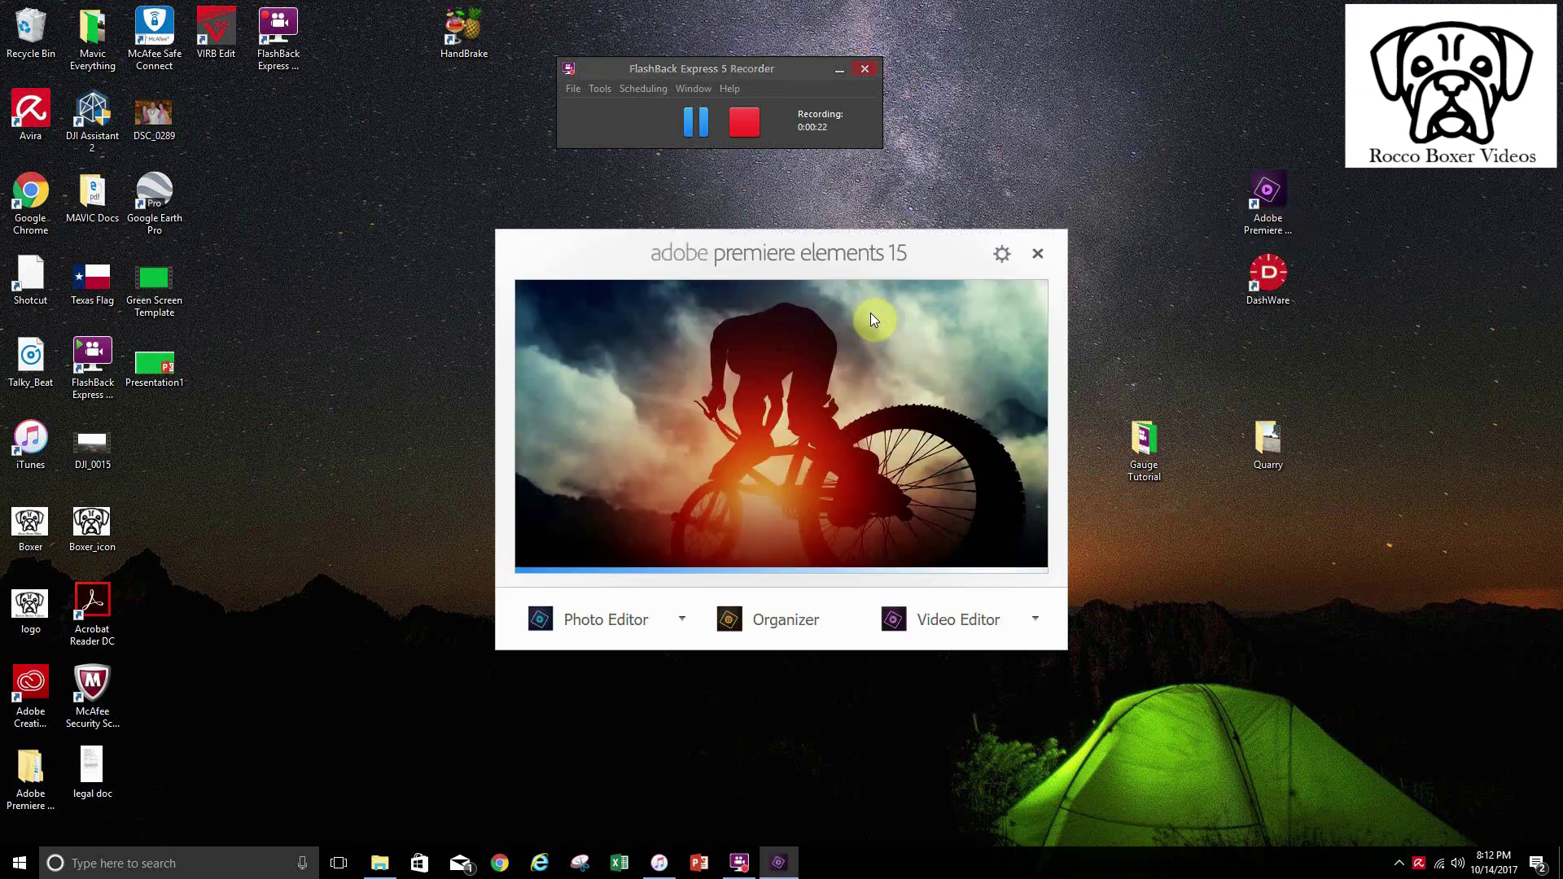
click(964, 621)
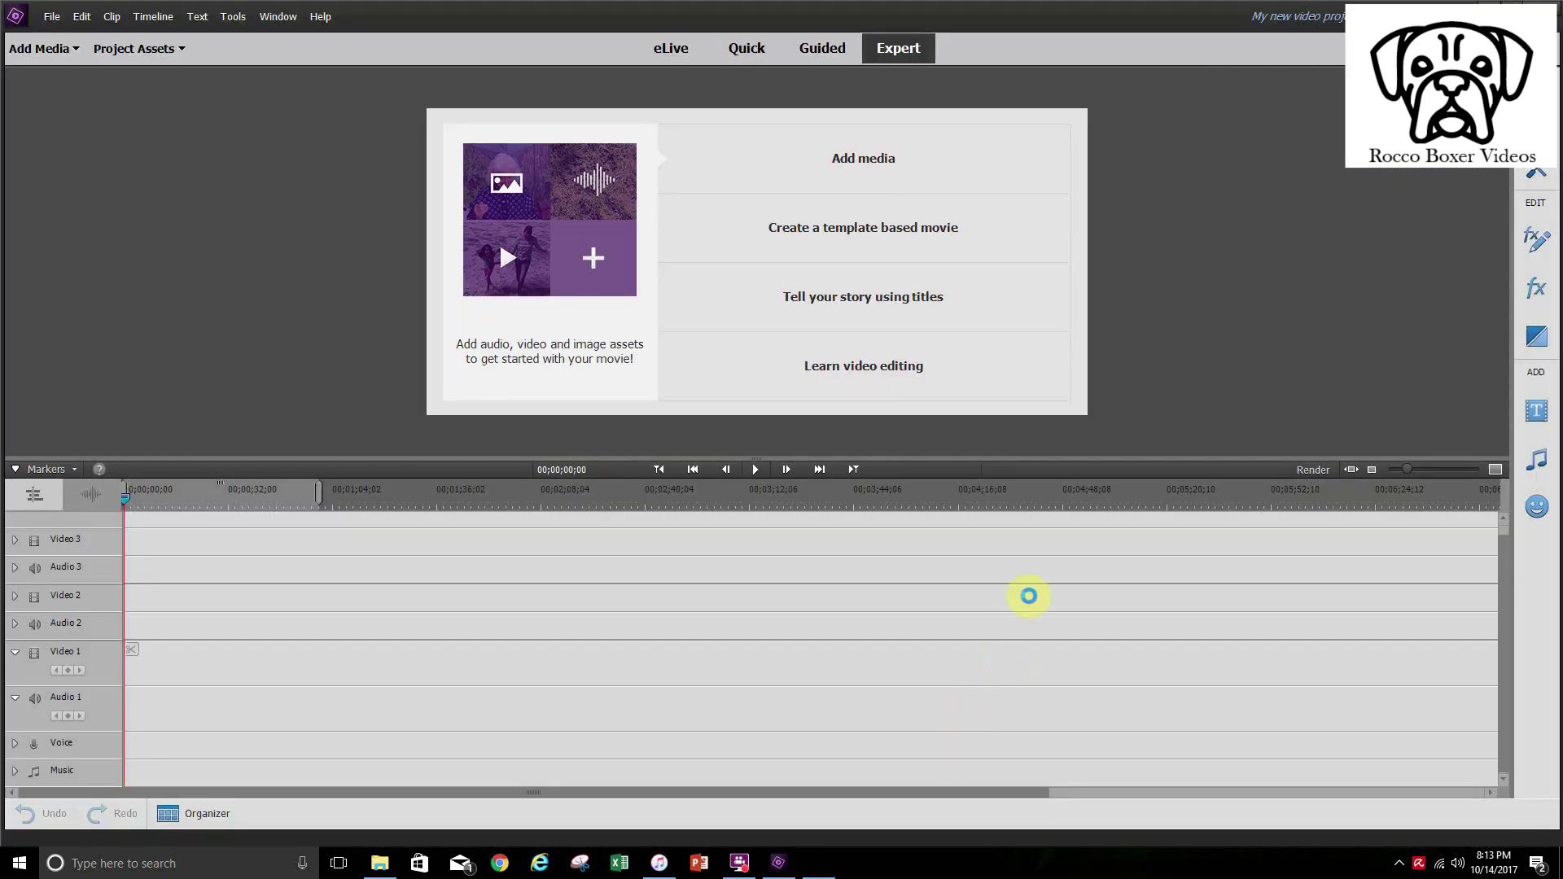
click(879, 166)
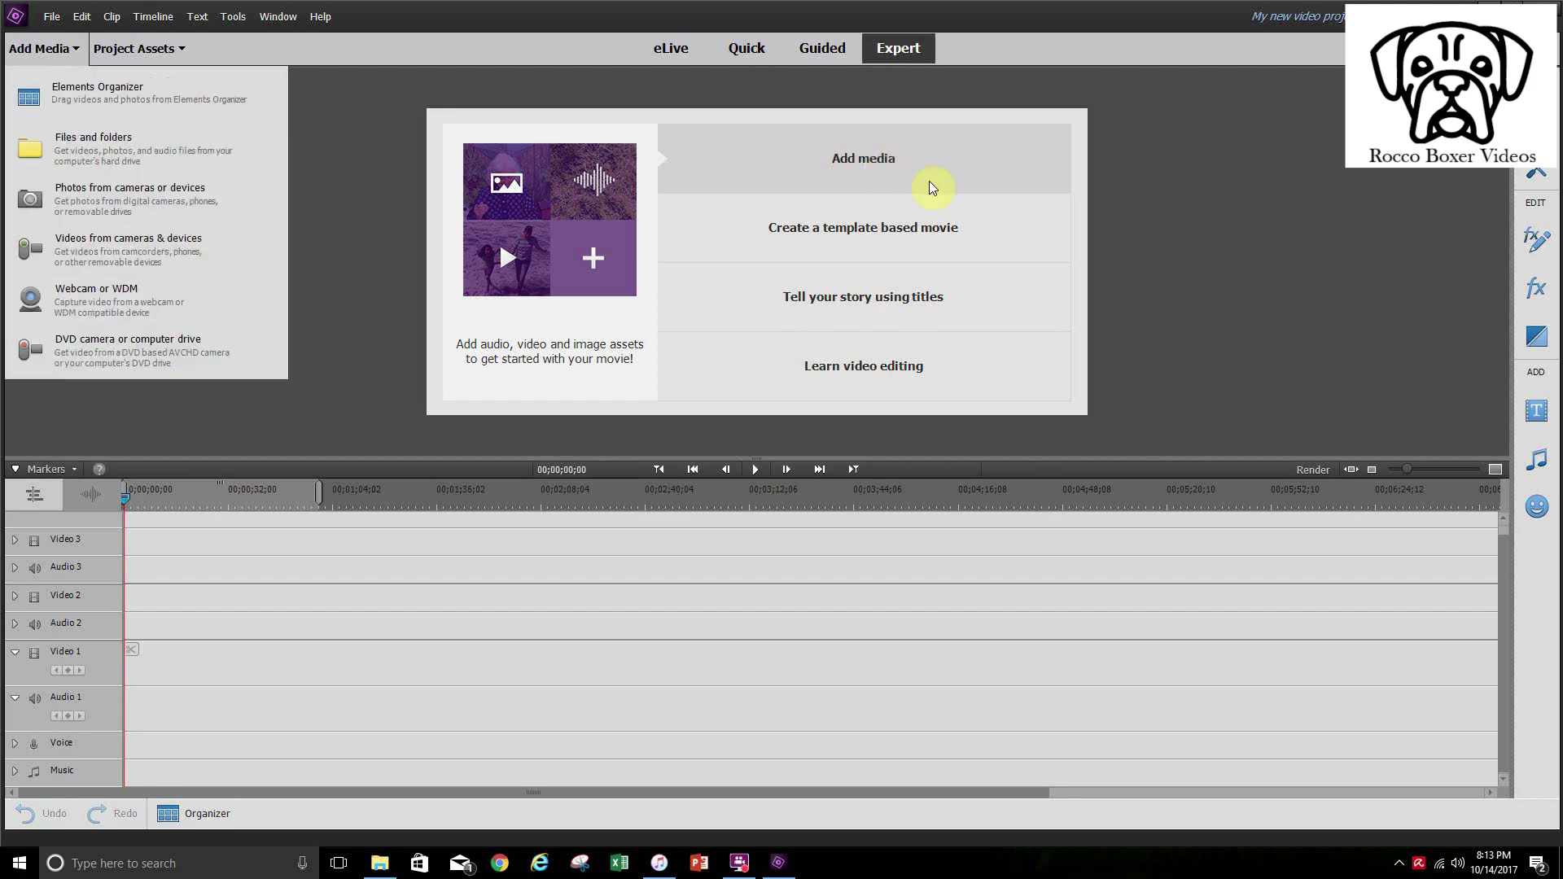
click(144, 136)
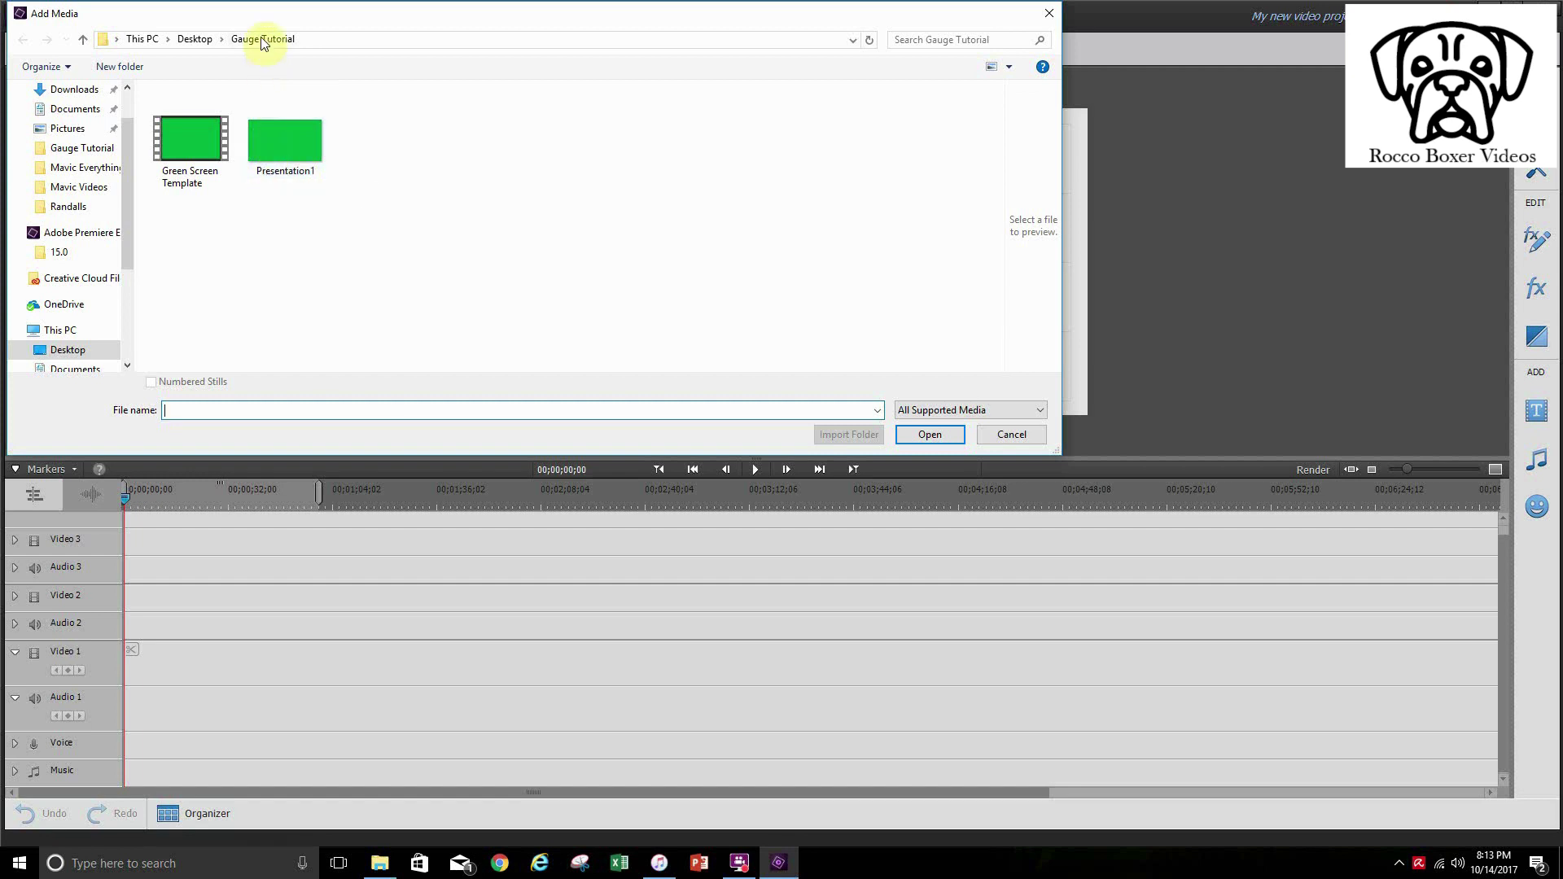
click(295, 153)
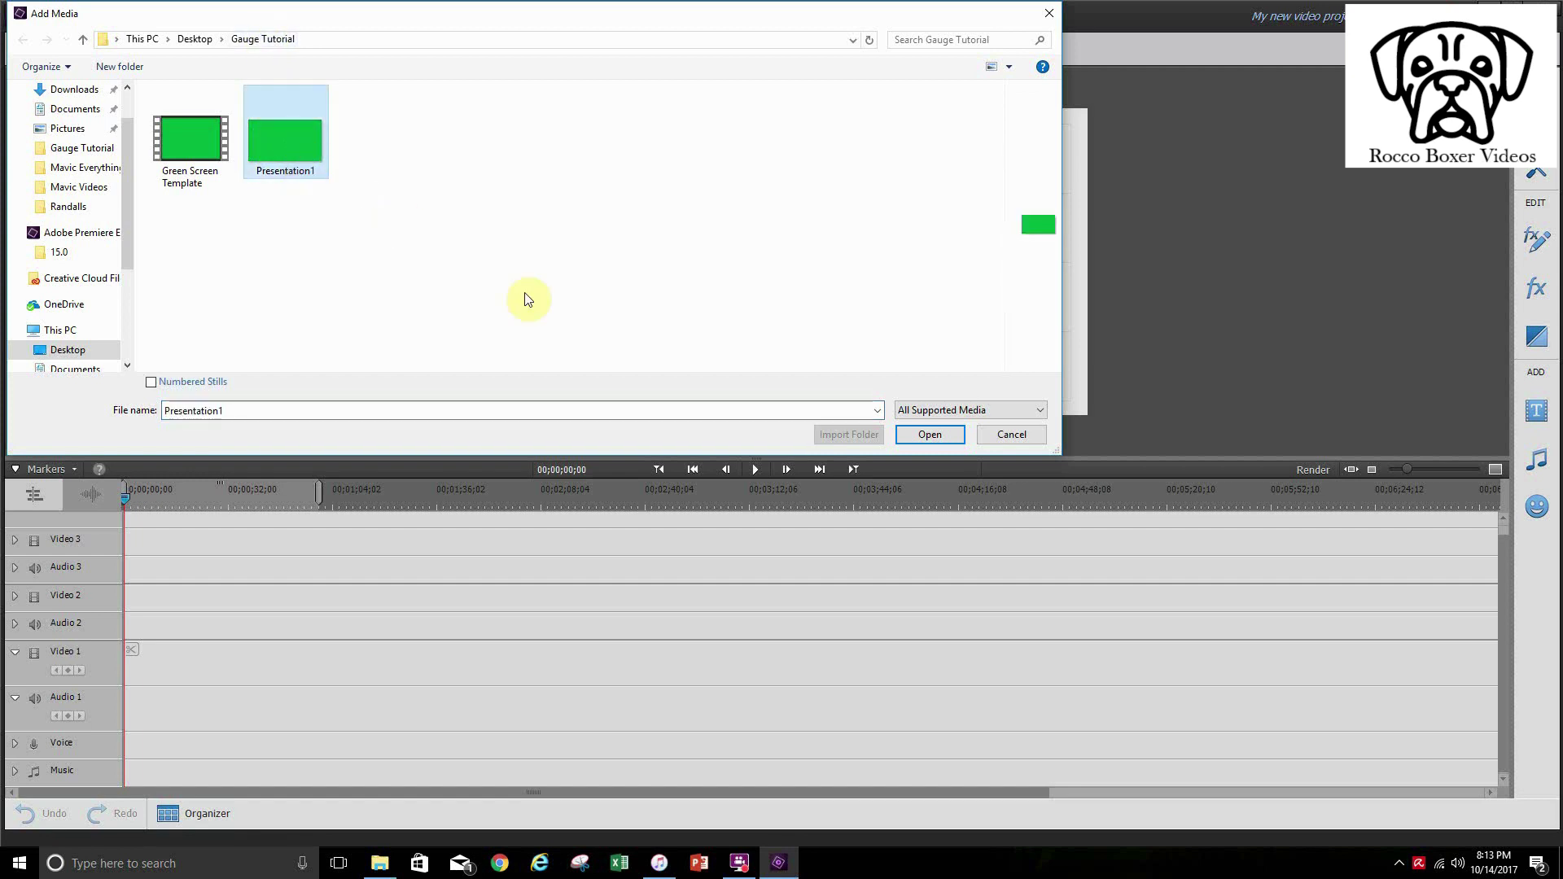
click(930, 435)
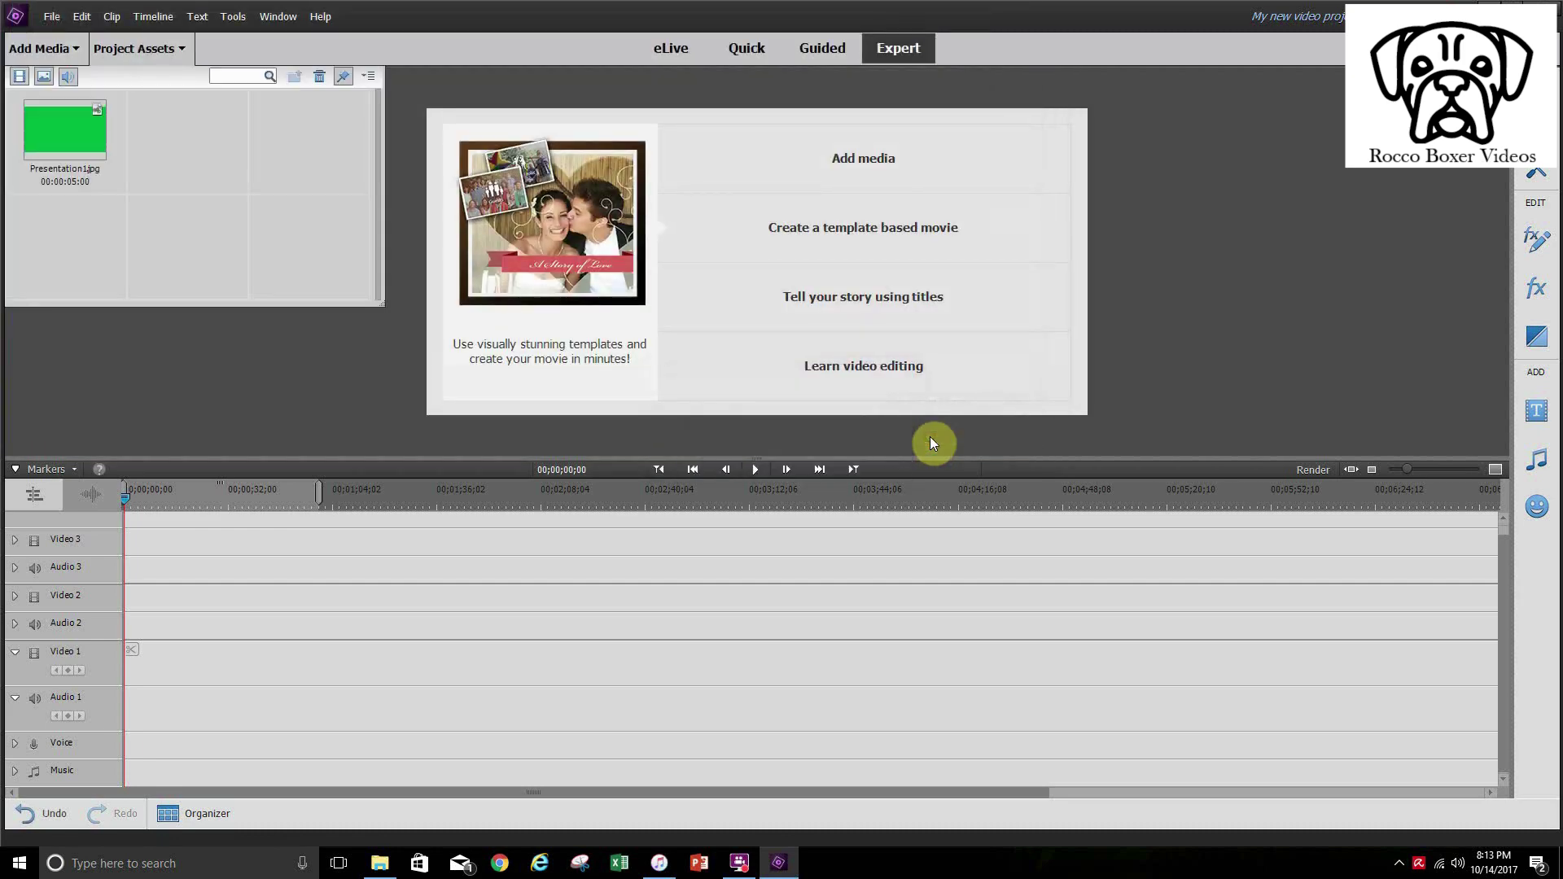
Place Presentation1.jpg at the start of Video 1 as a roughly ten-minute clip.
click(51, 119)
drag(107, 534, 1471, 696)
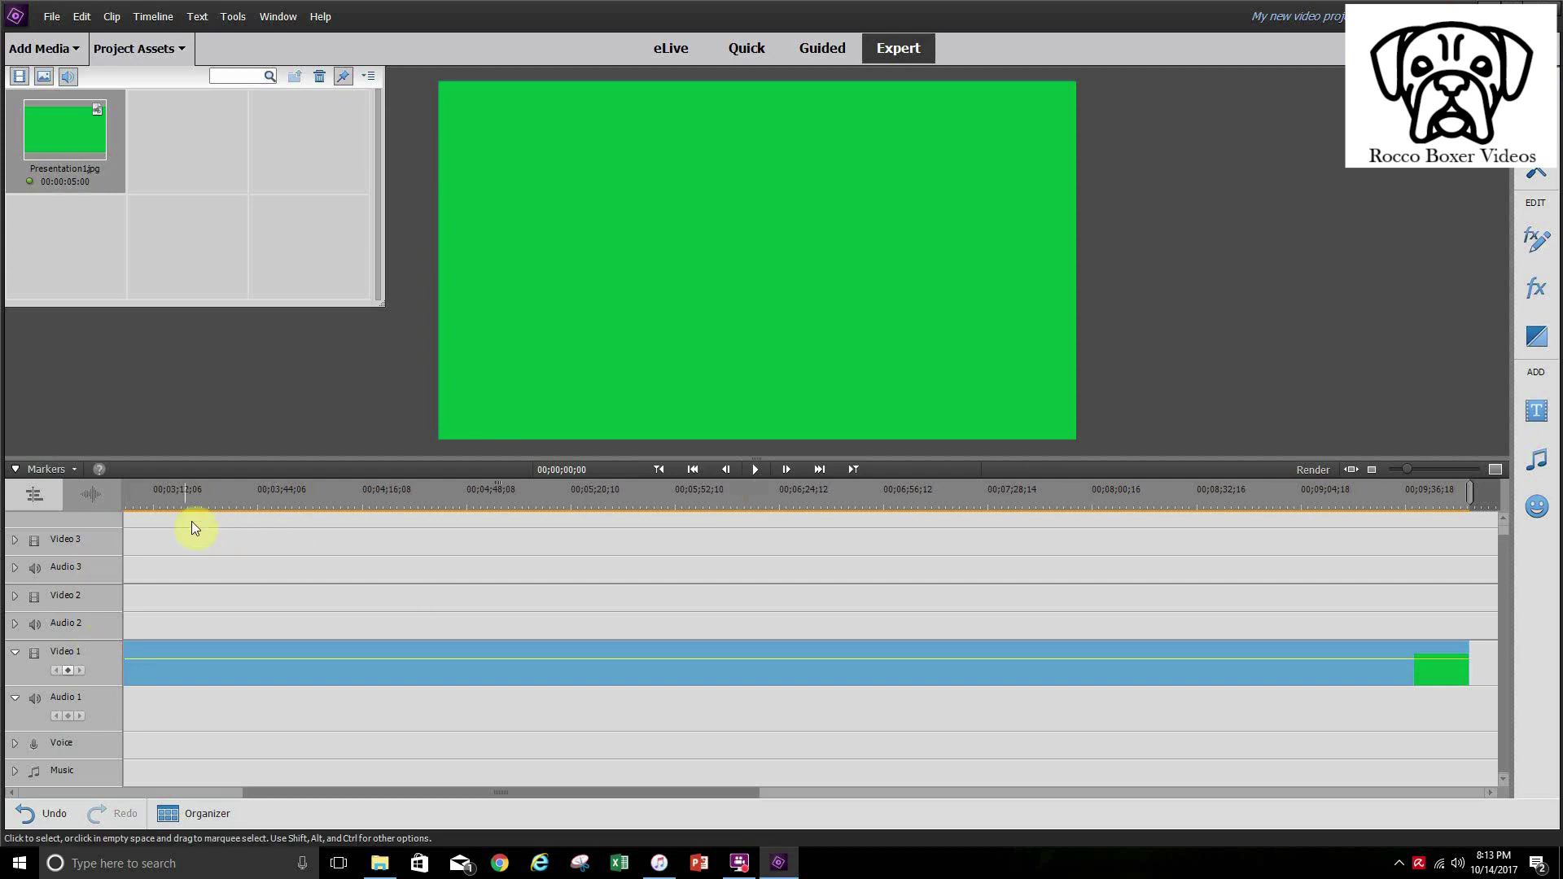
click(892, 793)
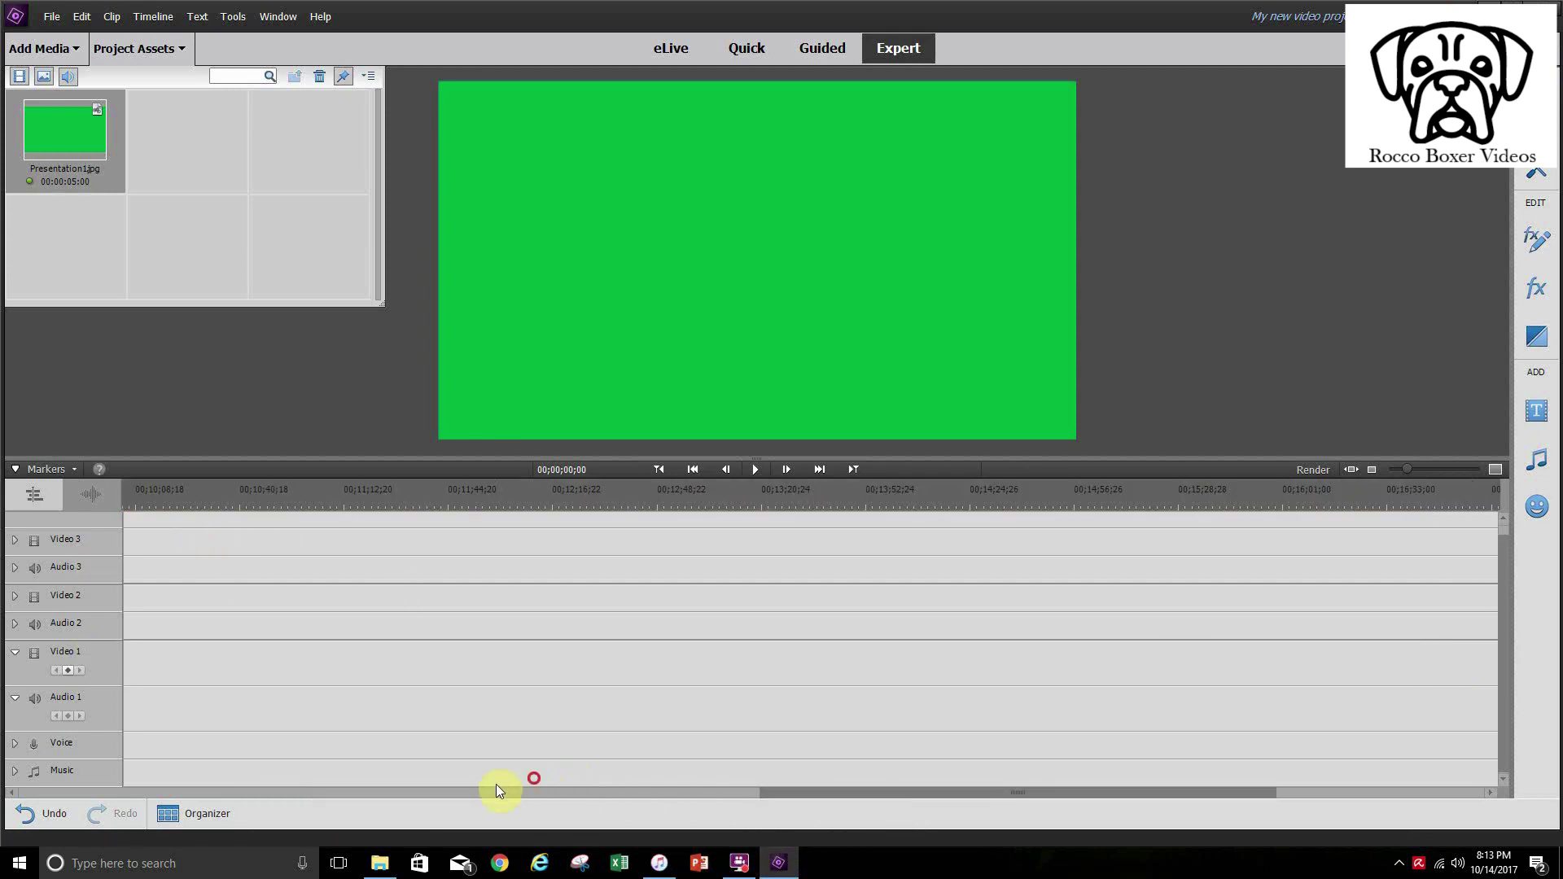
drag(1050, 789, 275, 770)
Preview the green clip from about 32 seconds, then stop playback.
click(254, 497)
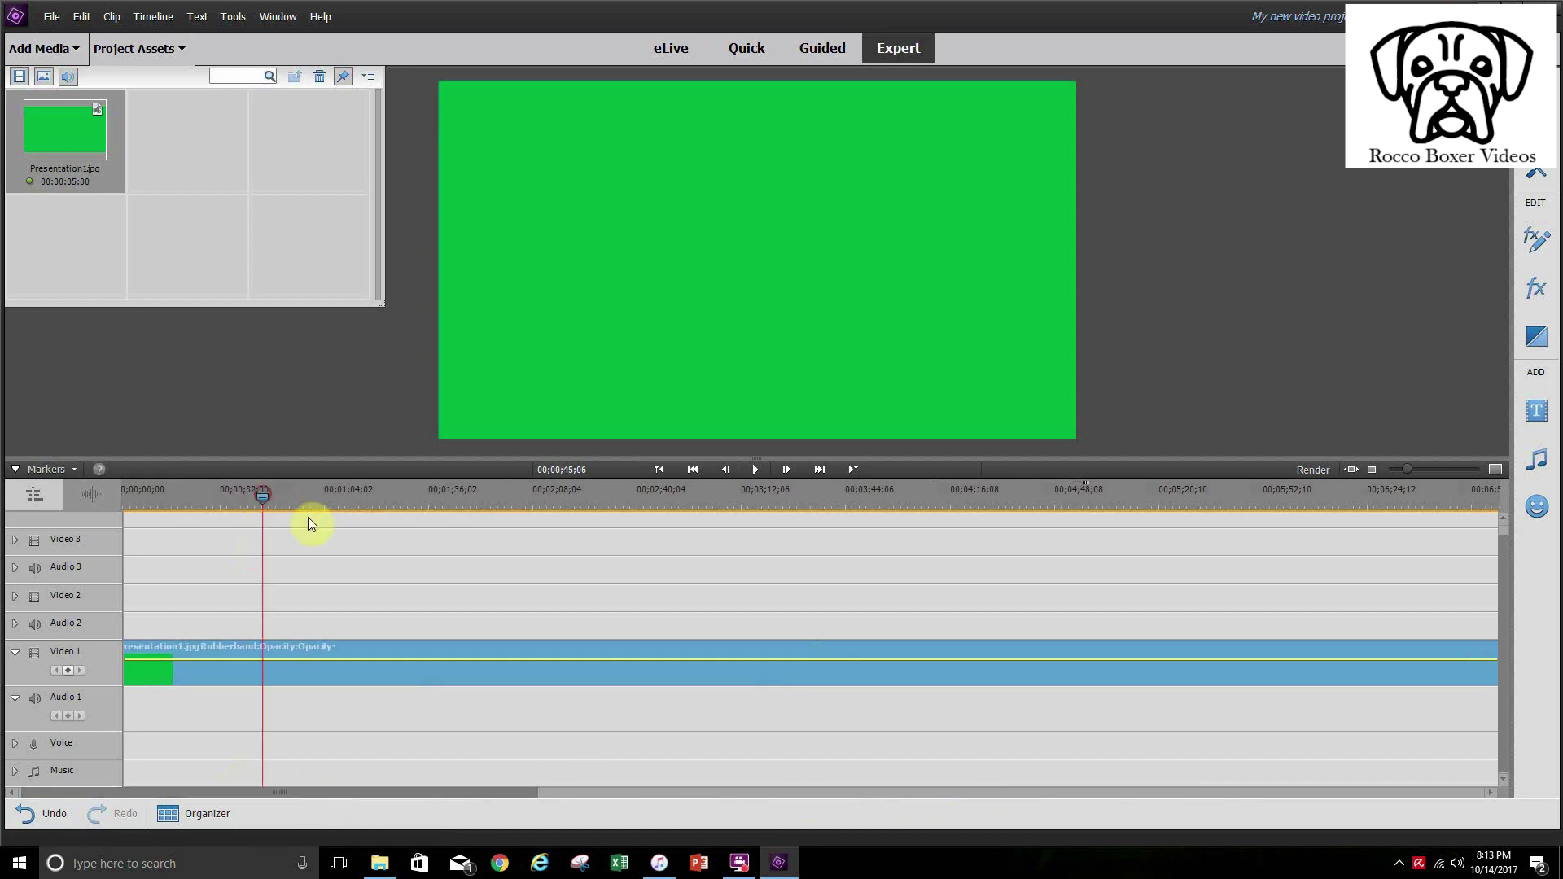
click(756, 469)
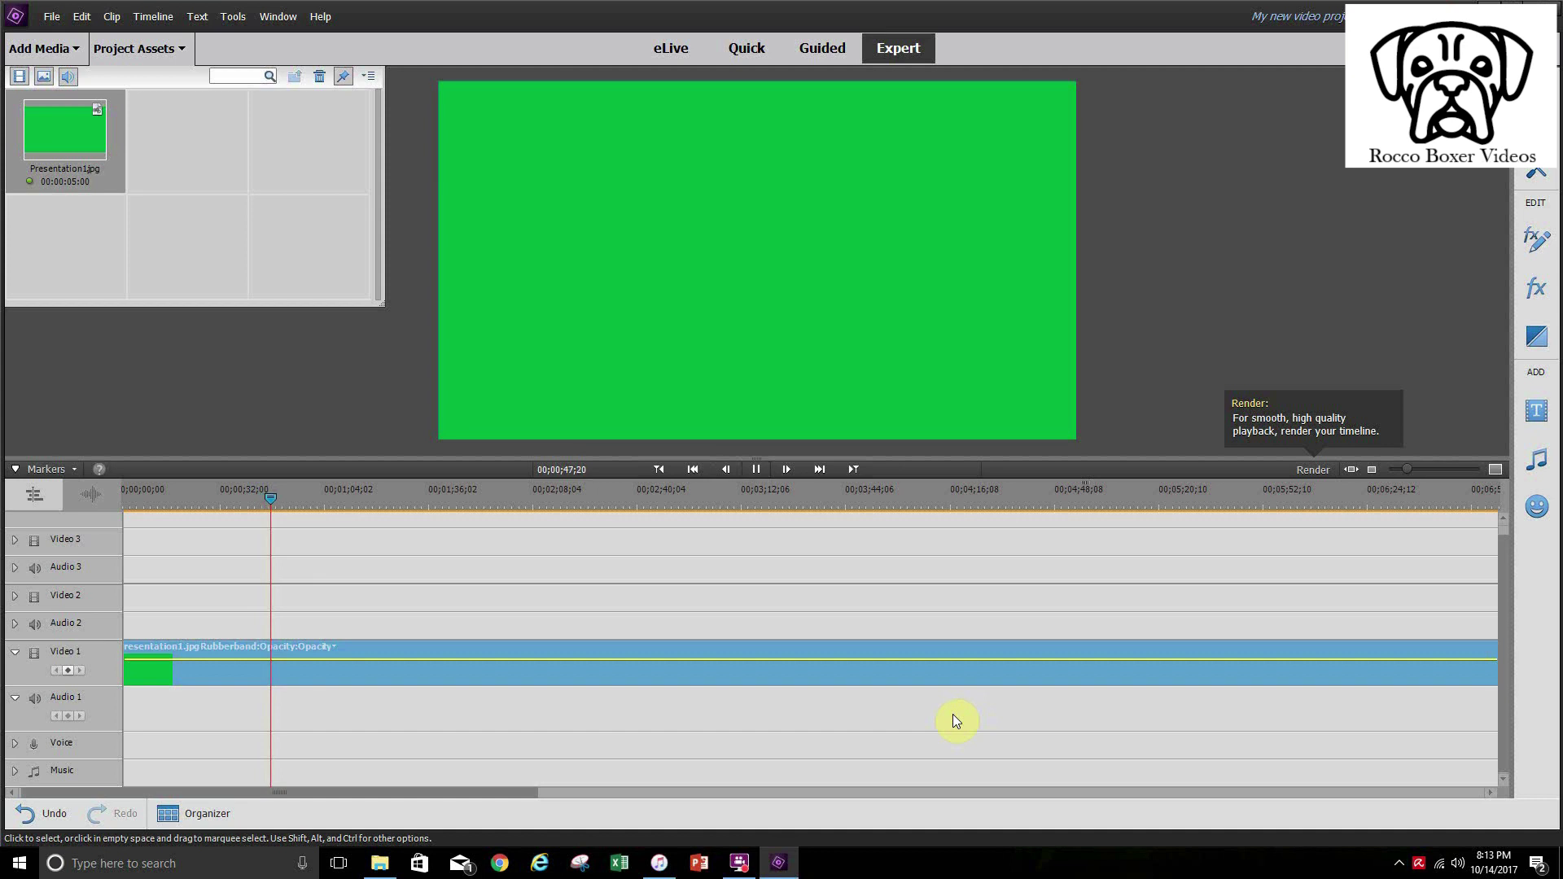
click(758, 466)
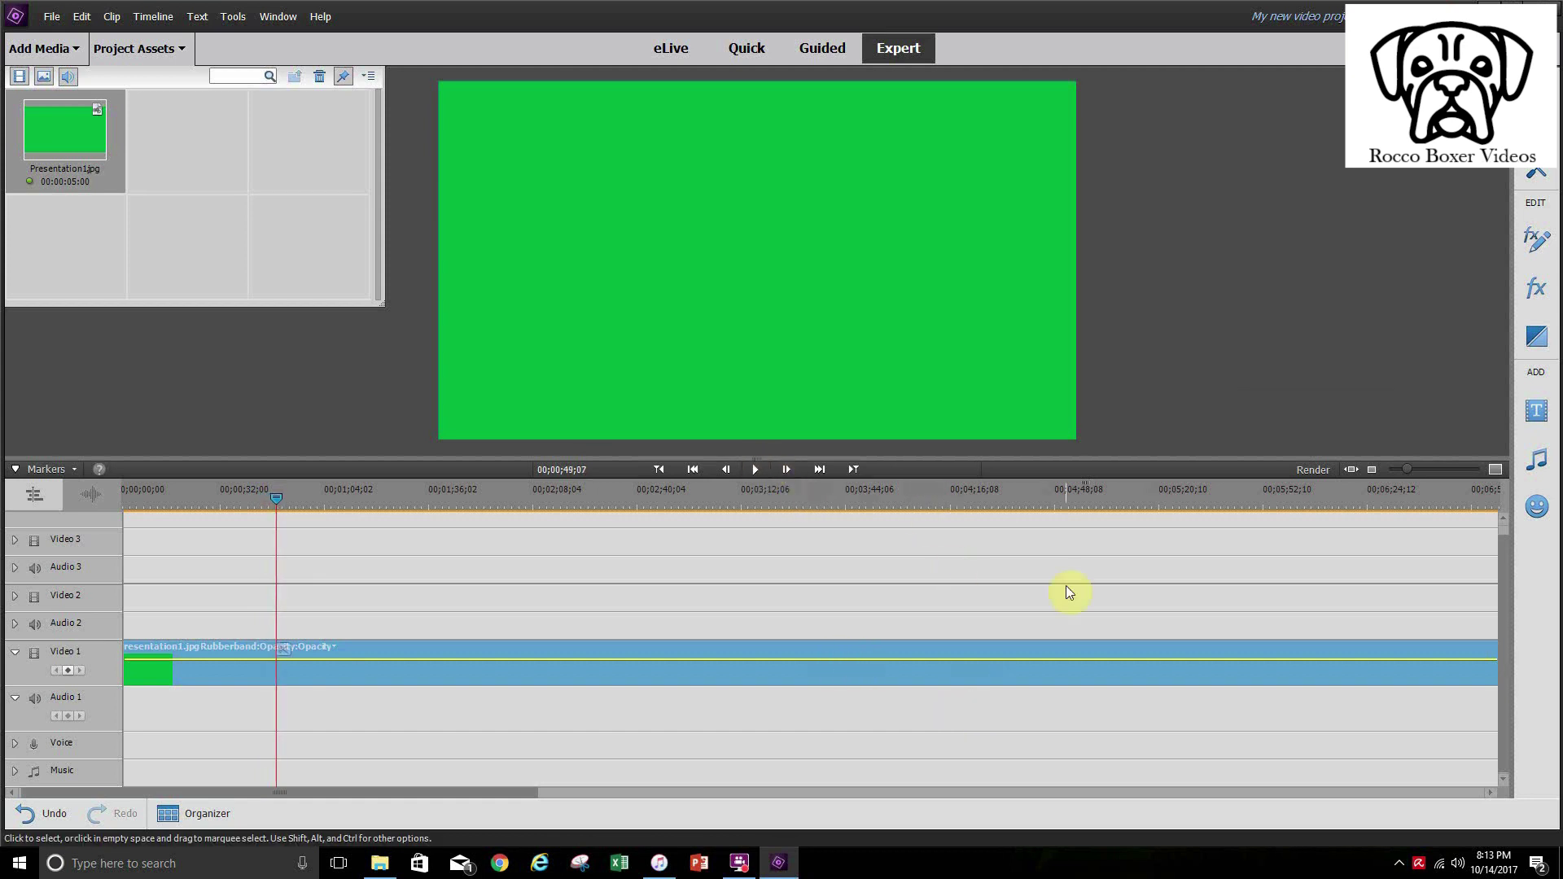
Bring up Export & Share with the Devices presets for computer playback.
key(ctrl+e)
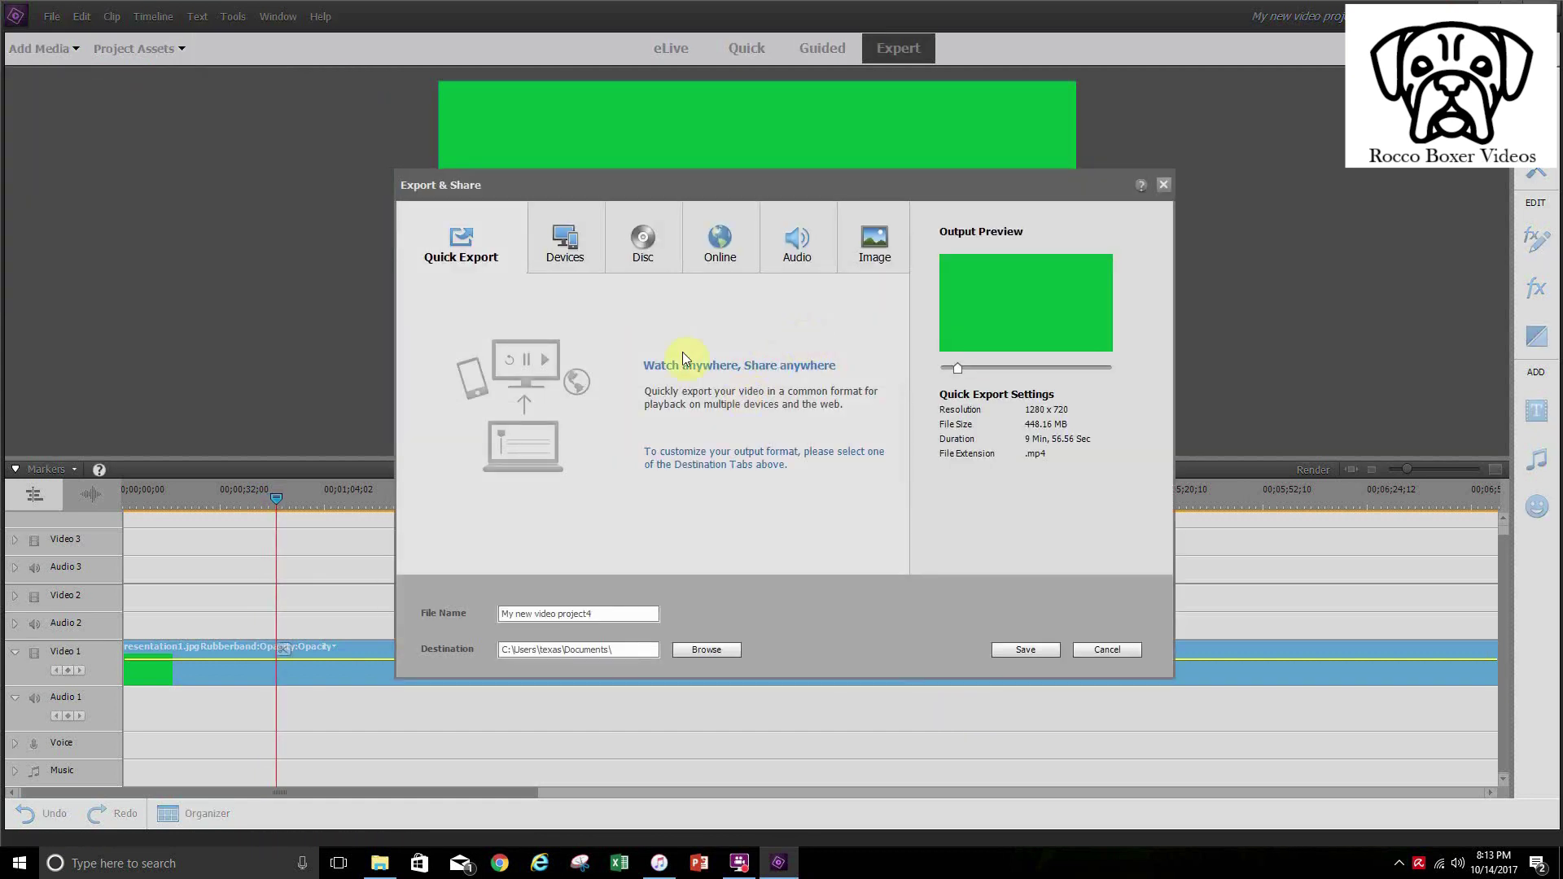
click(573, 257)
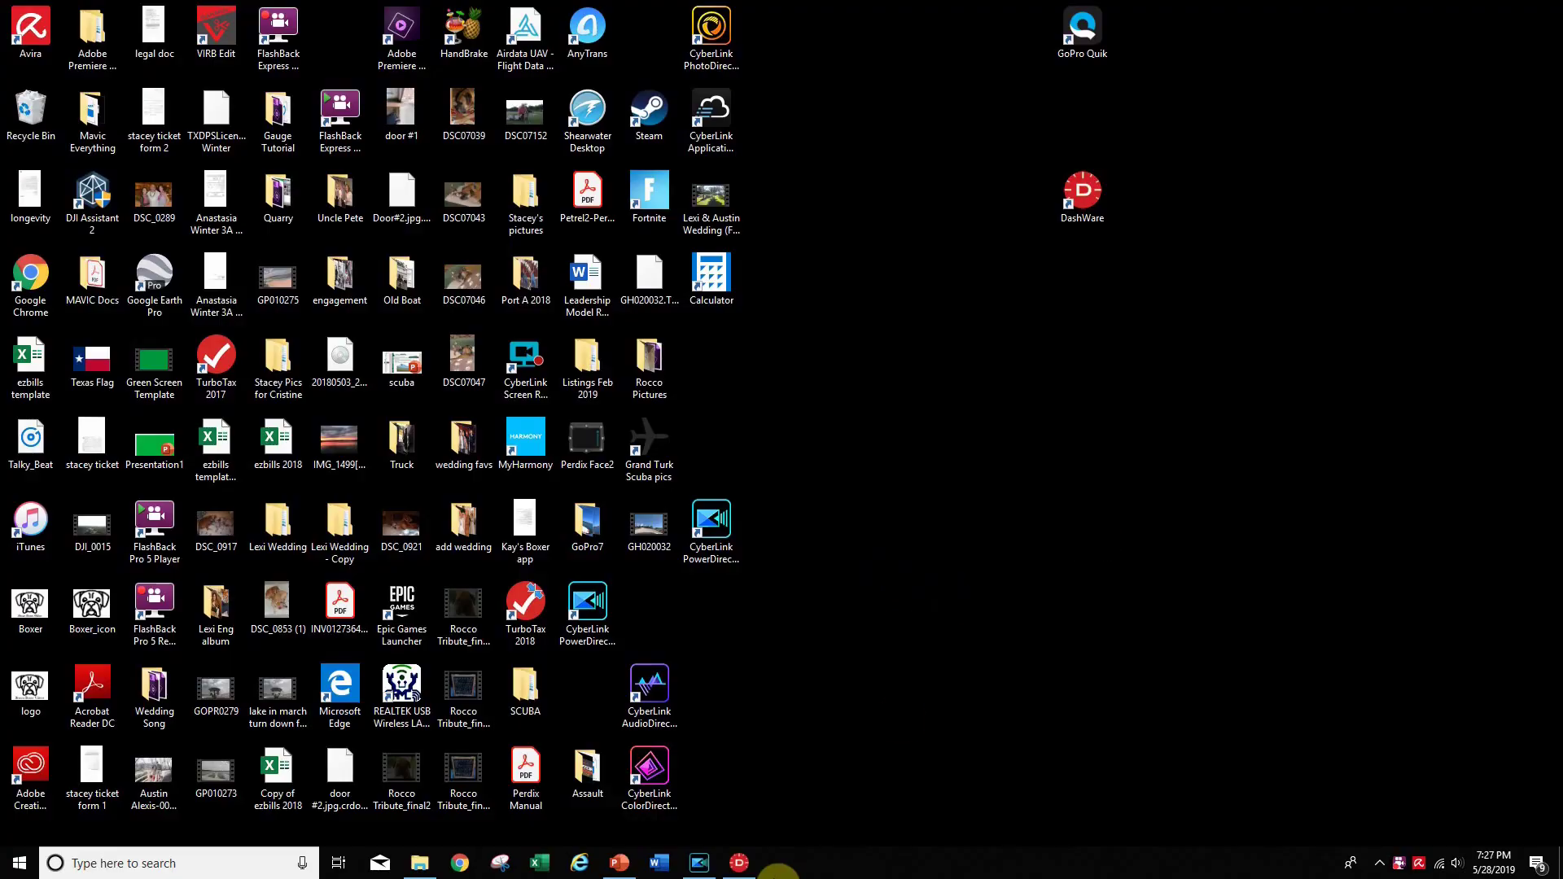
Switch back to the DashWare project window from the taskbar.
click(739, 862)
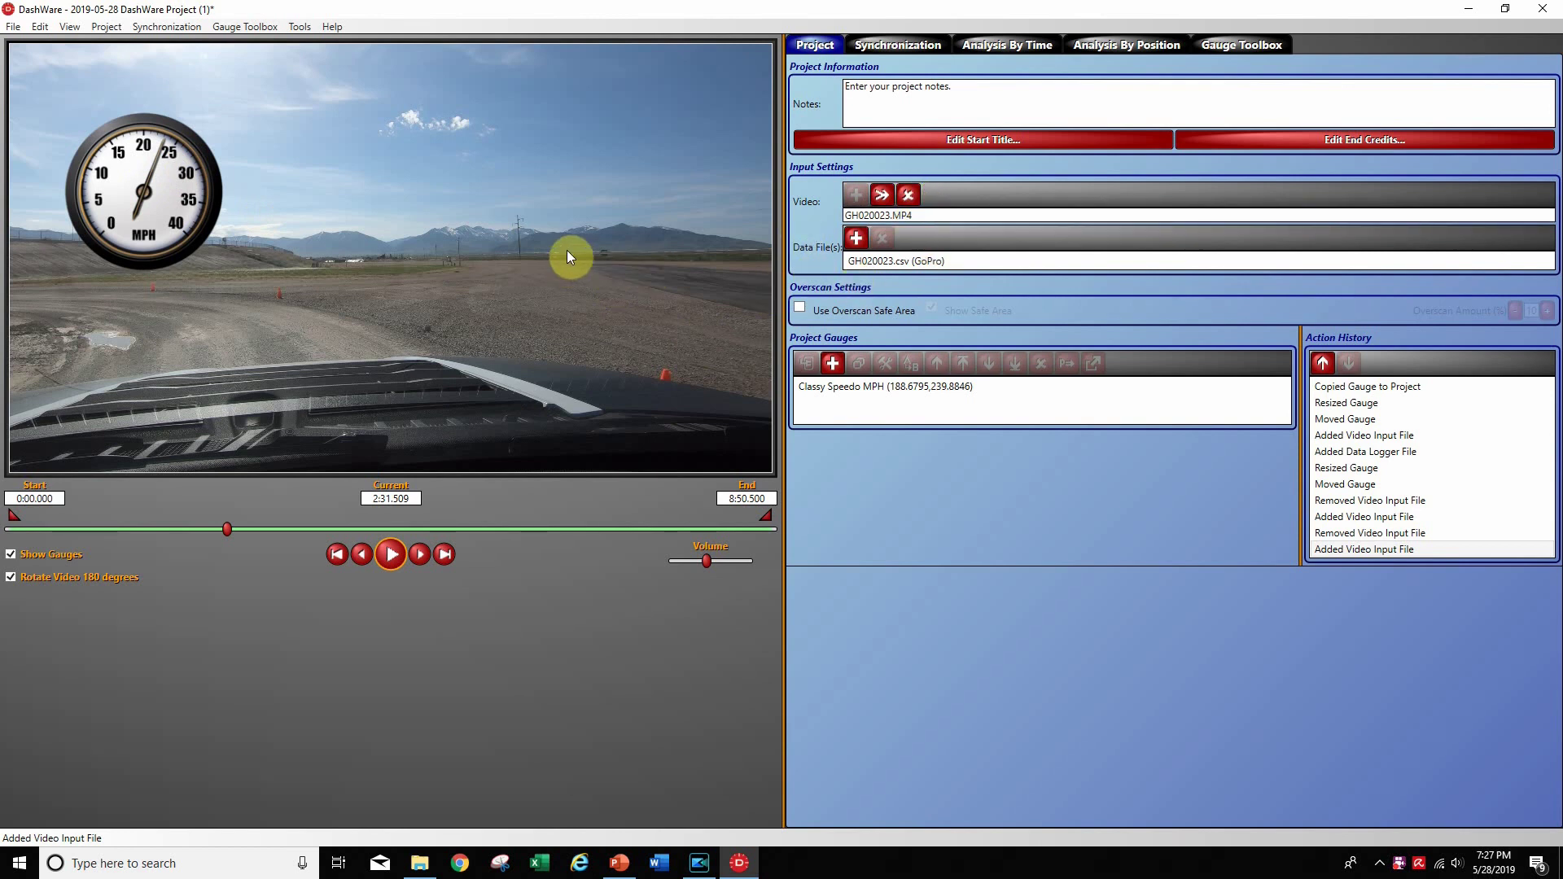
Swap the GoPro video for 'green screen template 18 mins' from Videos > Mavic Videos.
click(909, 196)
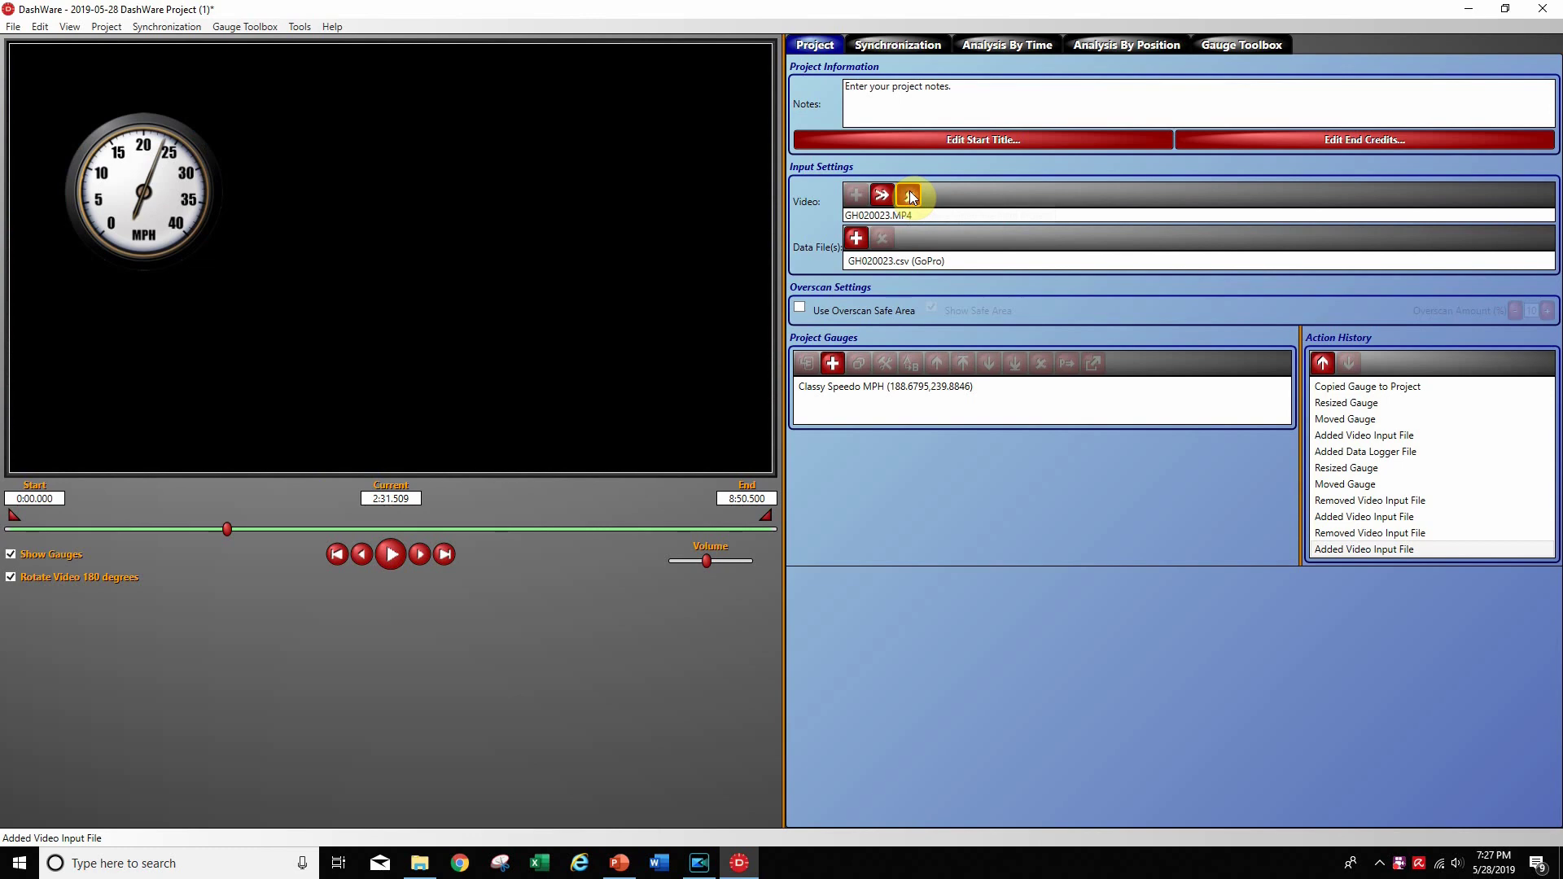
click(855, 195)
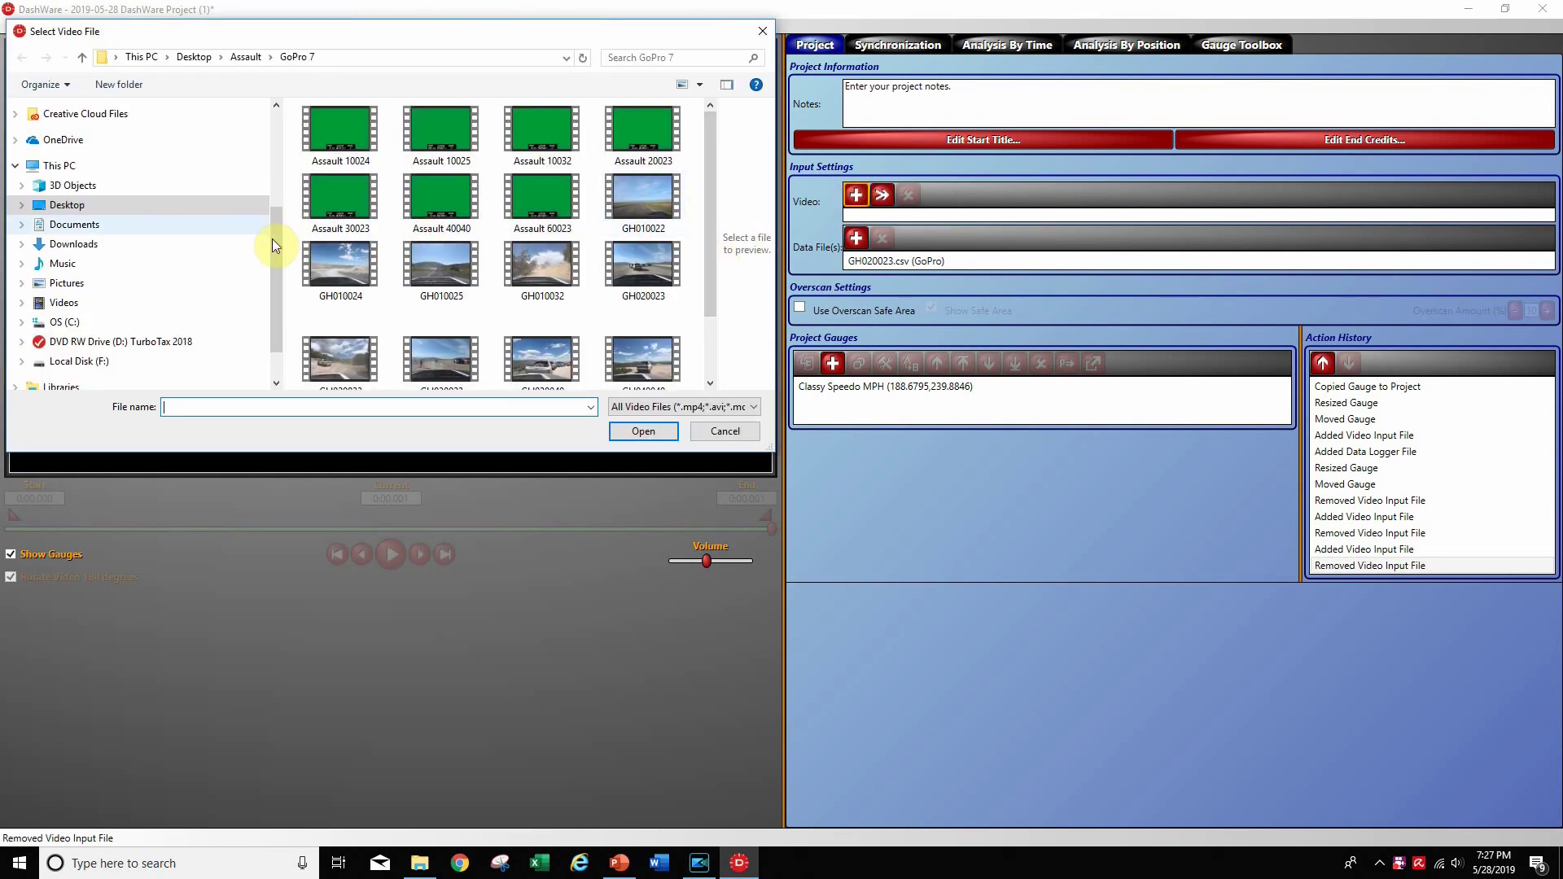
drag(275, 241, 271, 294)
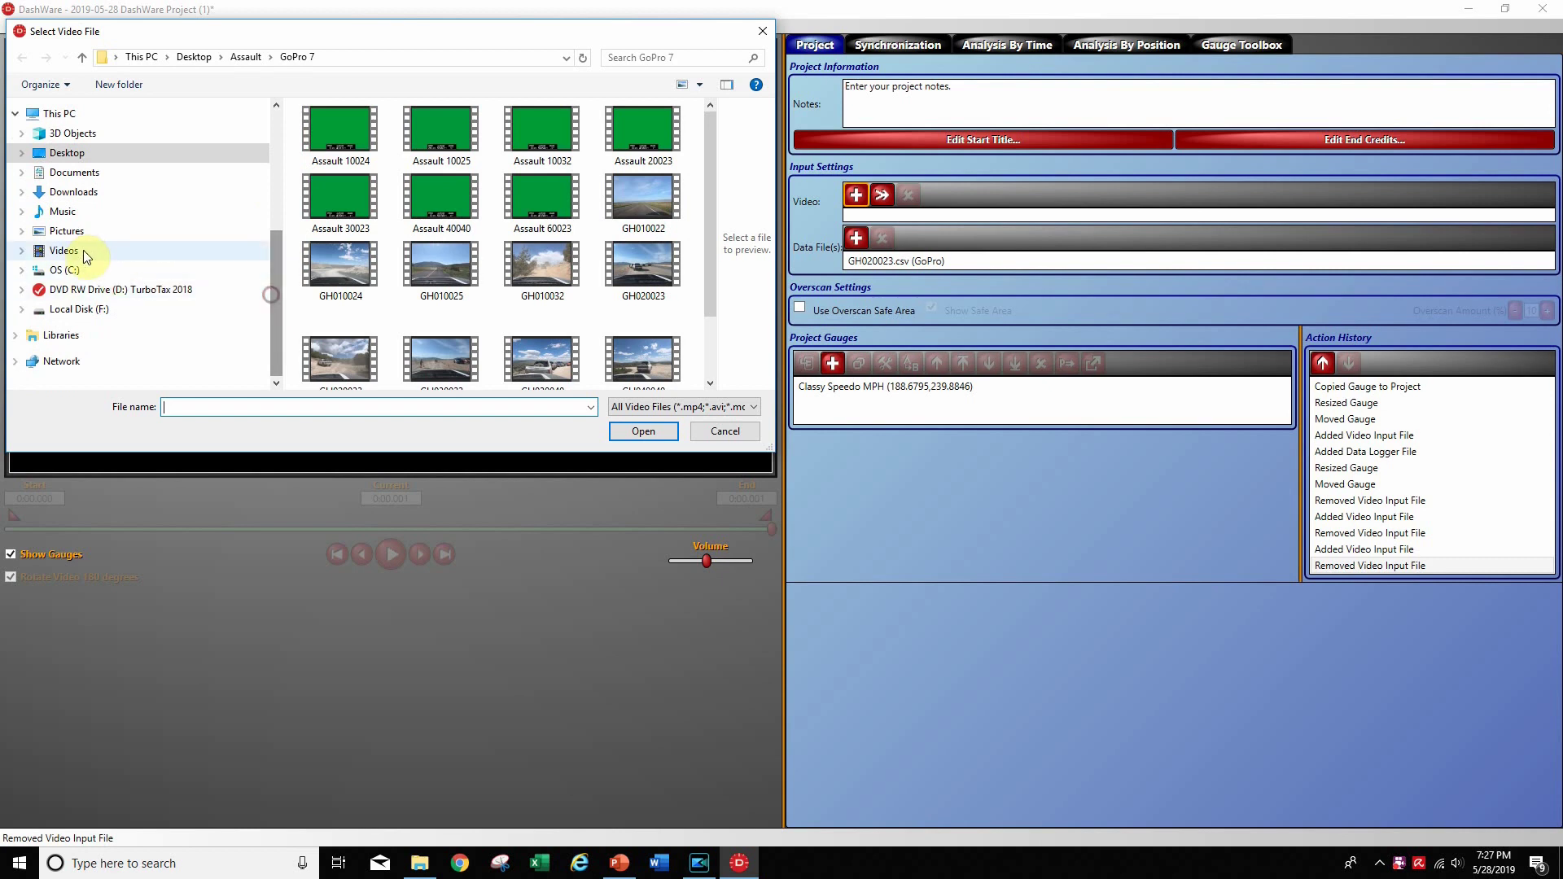
click(65, 250)
drag(710, 208, 714, 275)
double_click(412, 267)
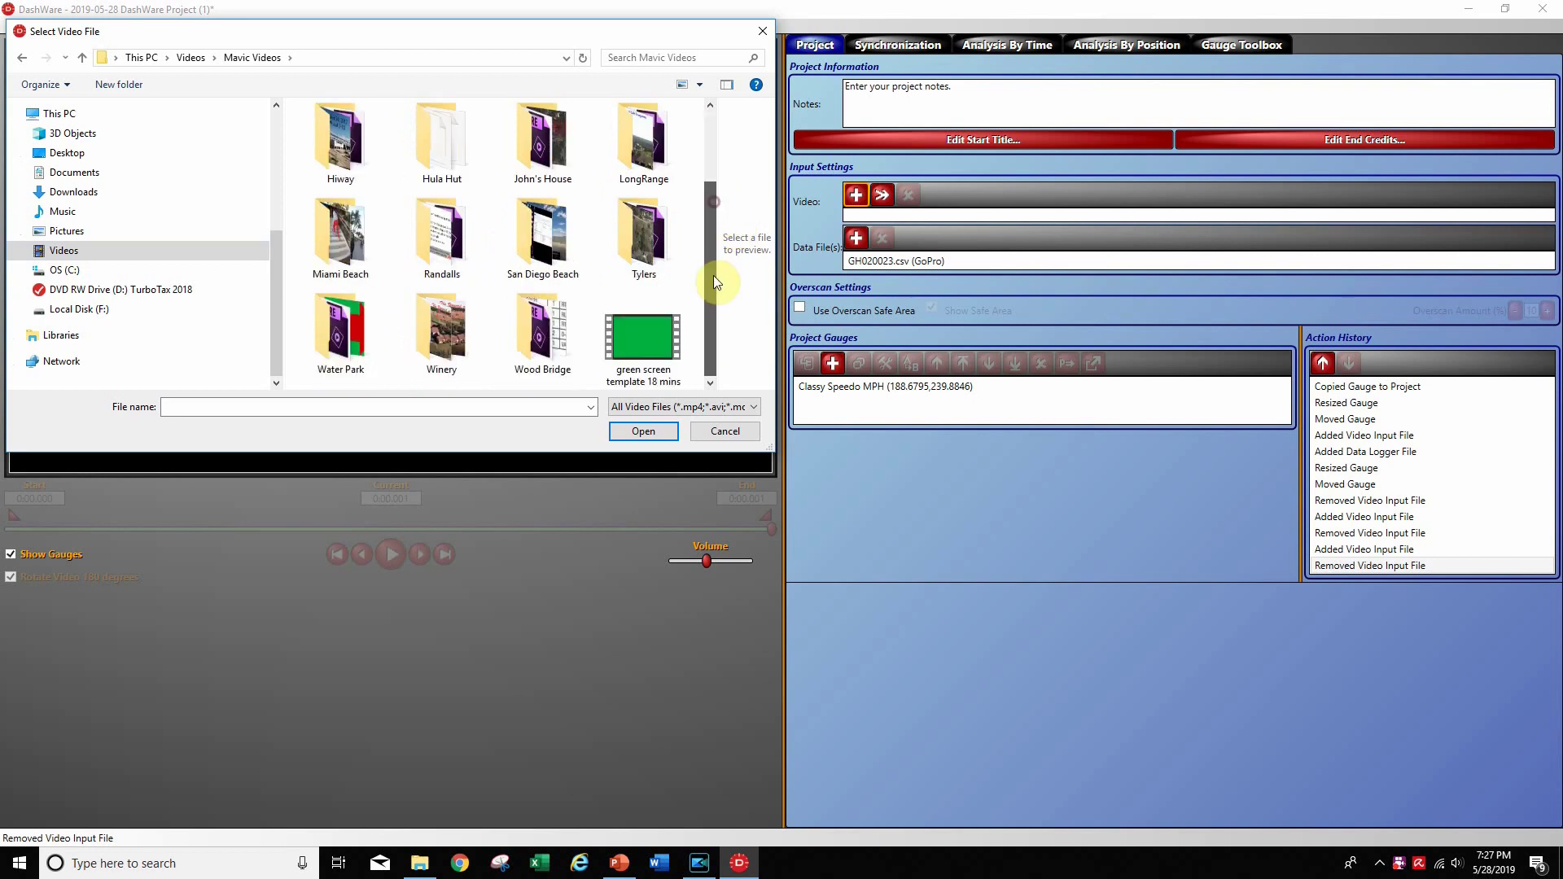
click(652, 337)
click(660, 430)
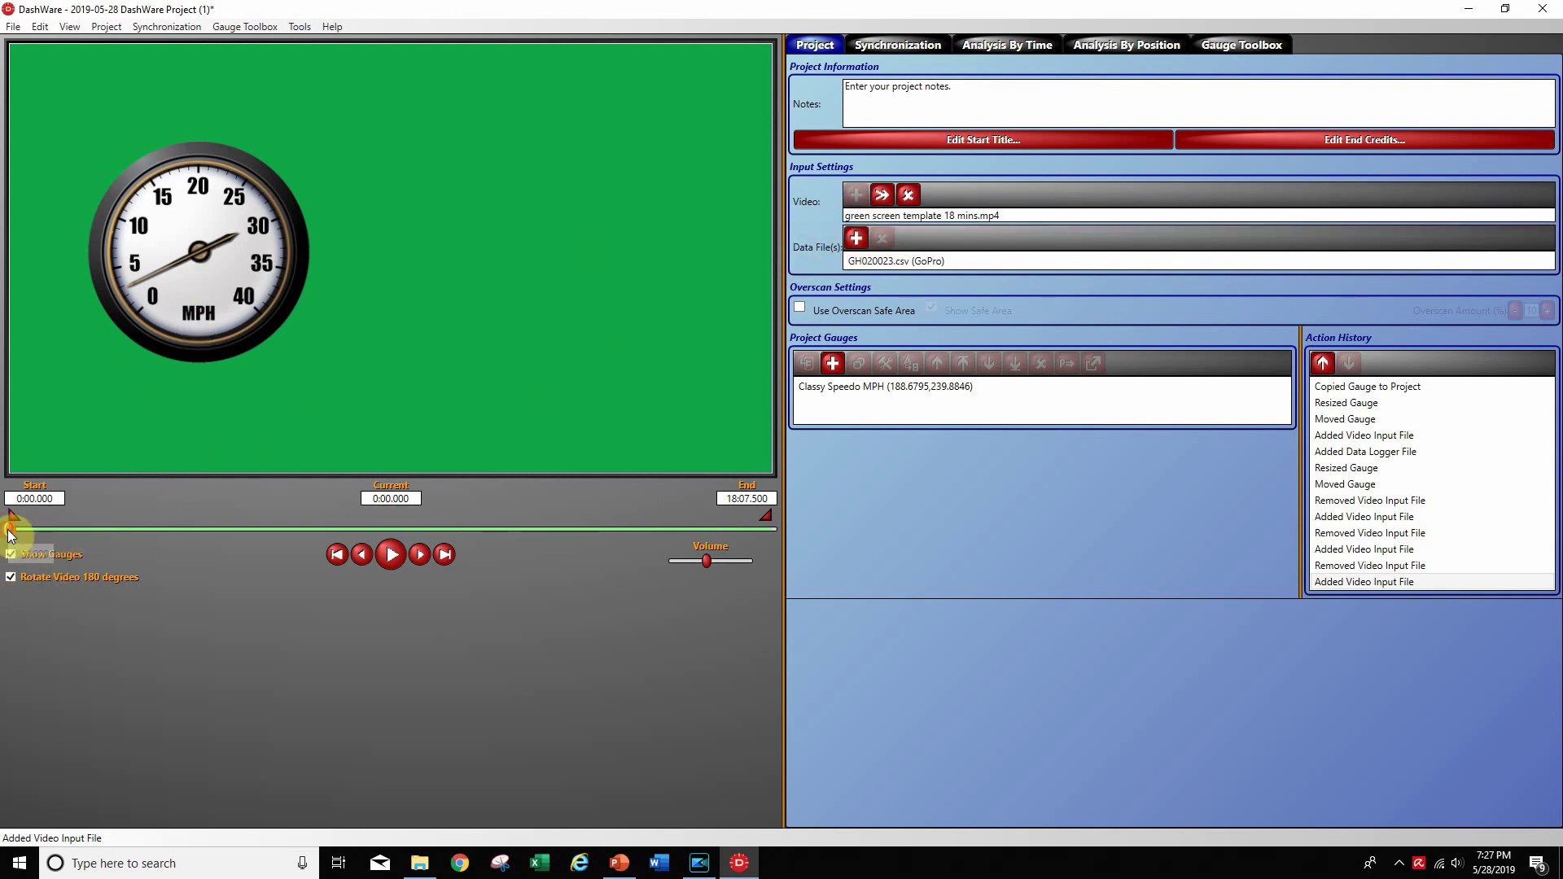
mouse_move(10, 529)
mouse_down()
mouse_move(114, 529)
mouse_move(7, 530)
mouse_up()
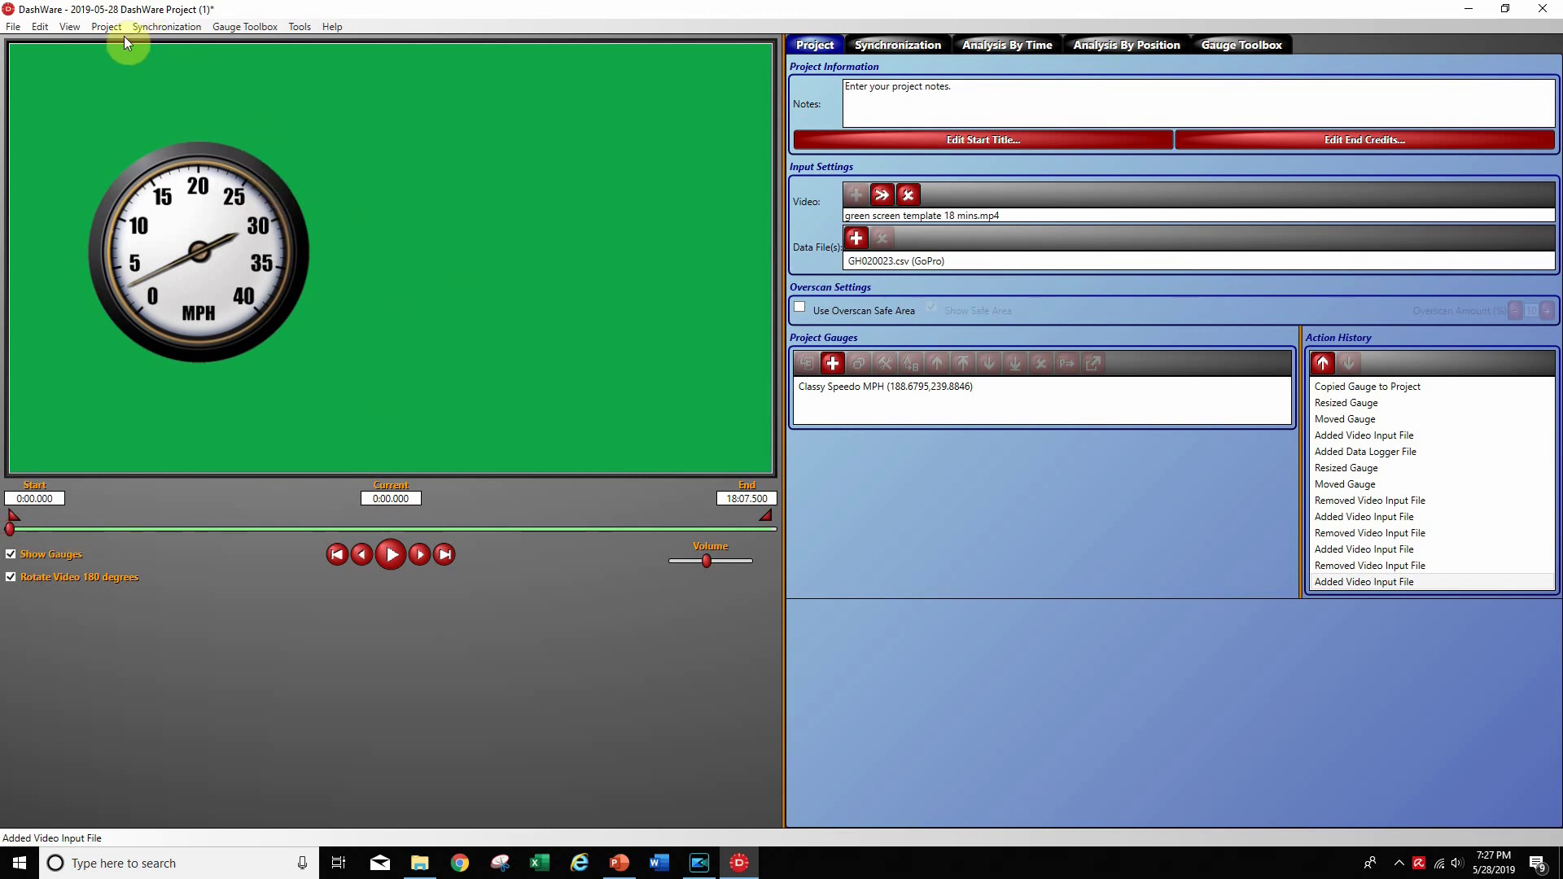
Open DashWare's File menu to reach Create Video.
click(15, 26)
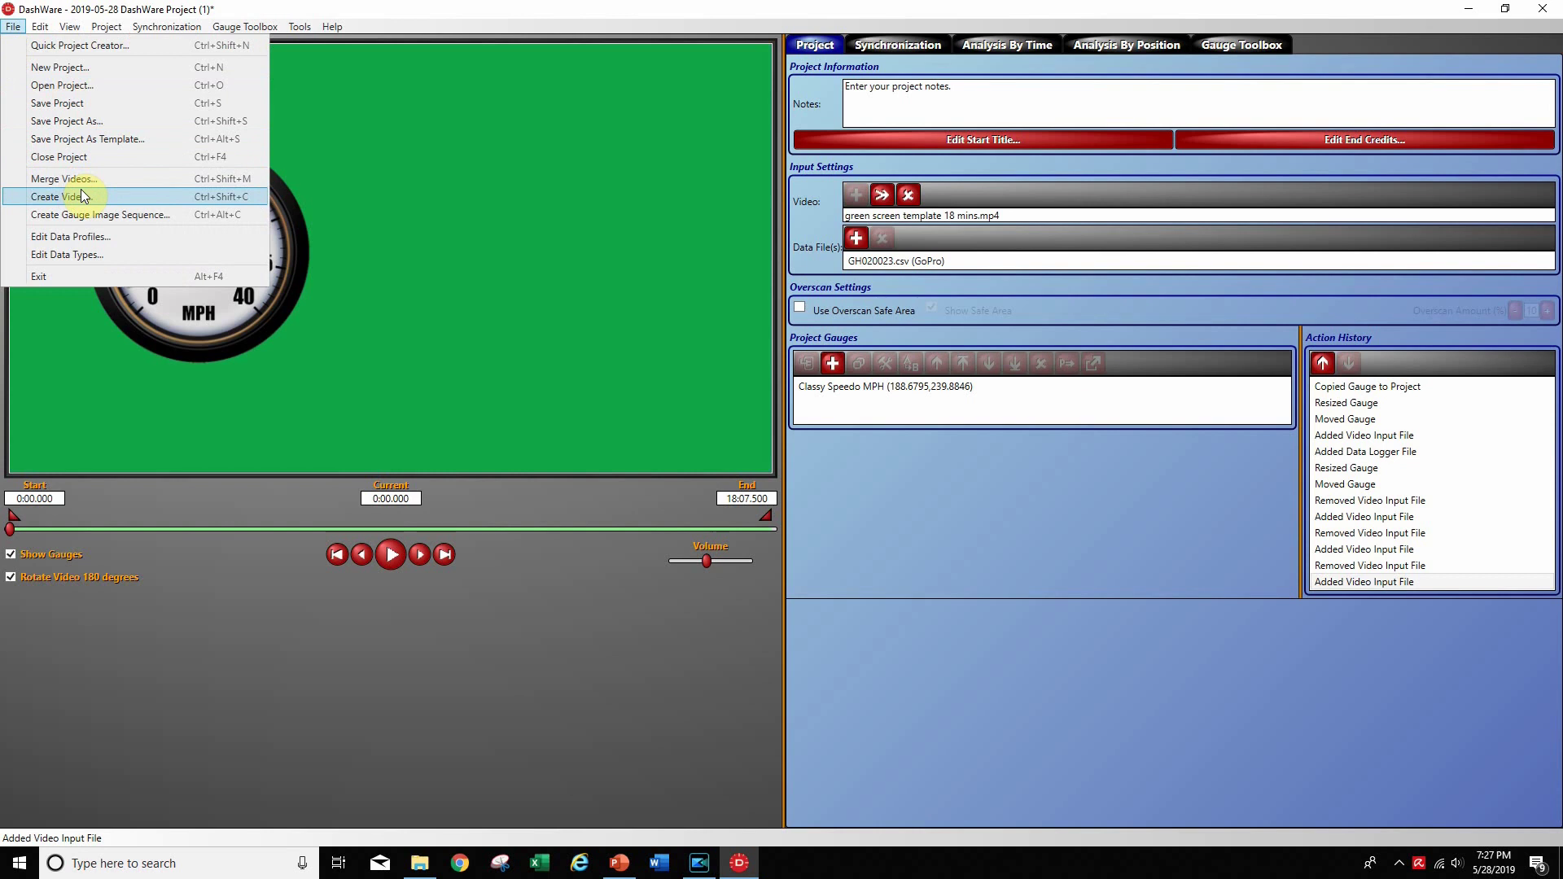